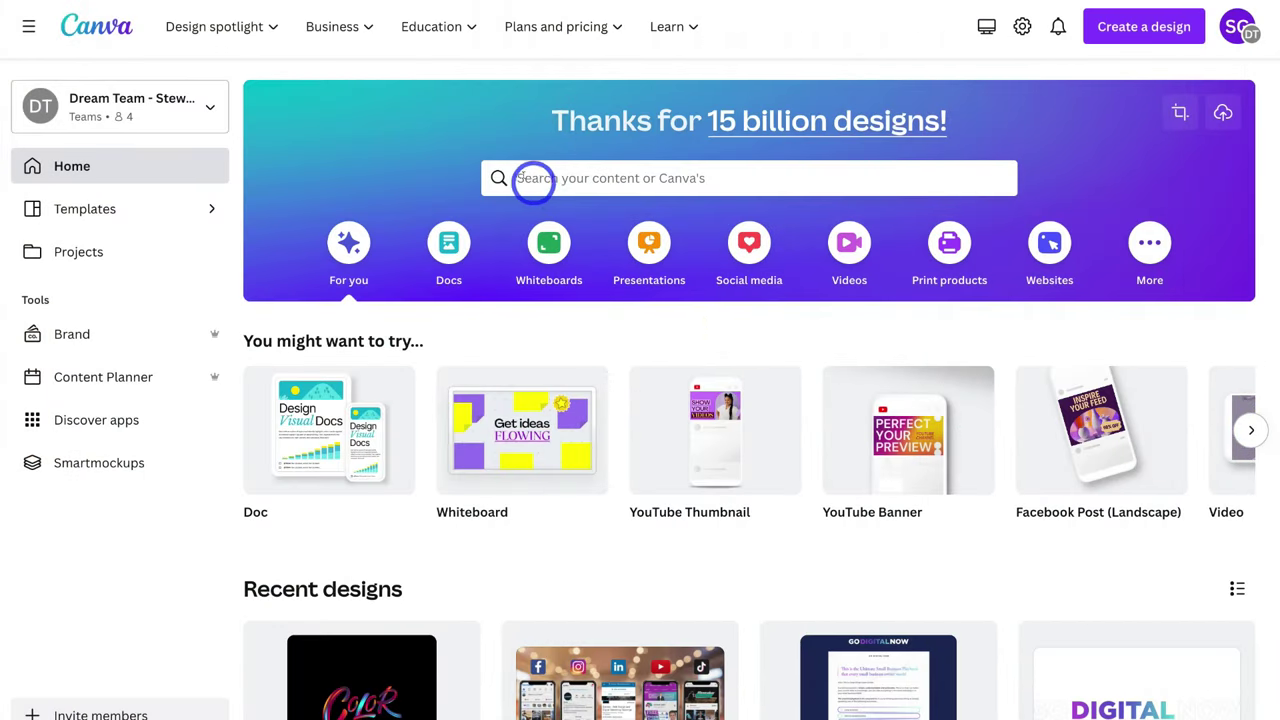
- Search the templates for "logo" and open the 500 × 500 Logo category
left_click(592, 180)
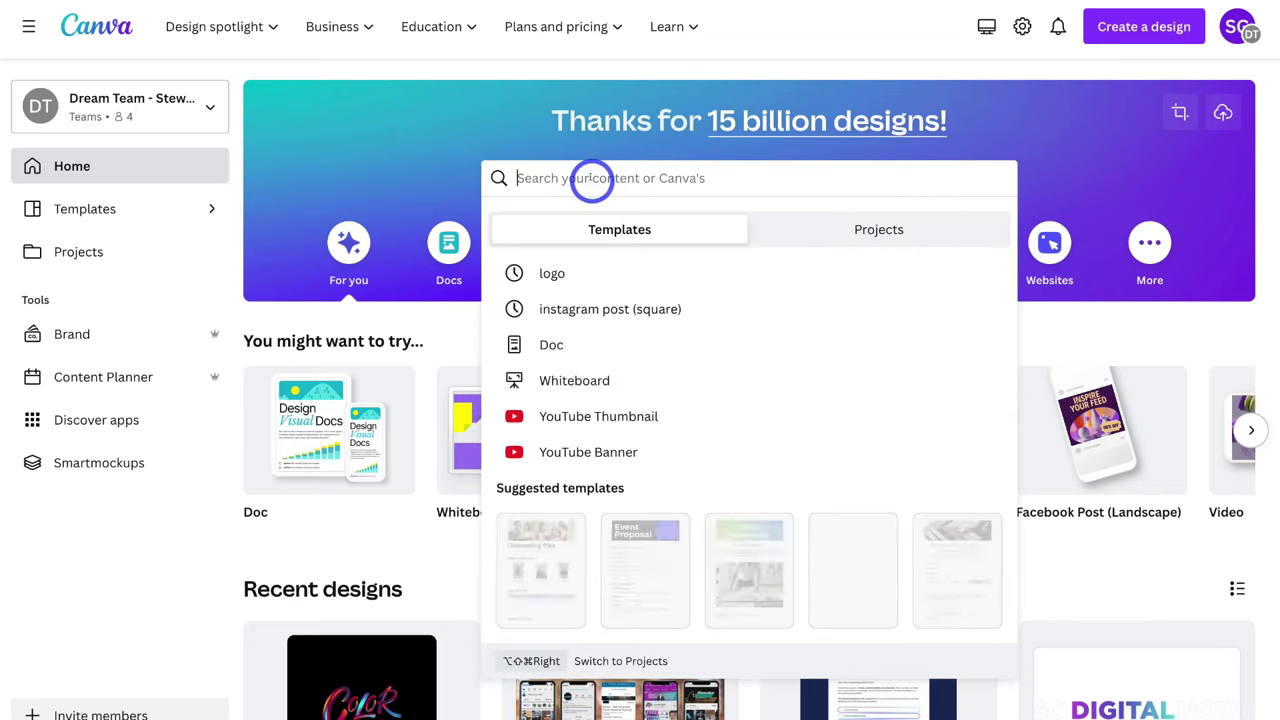
type("logo")
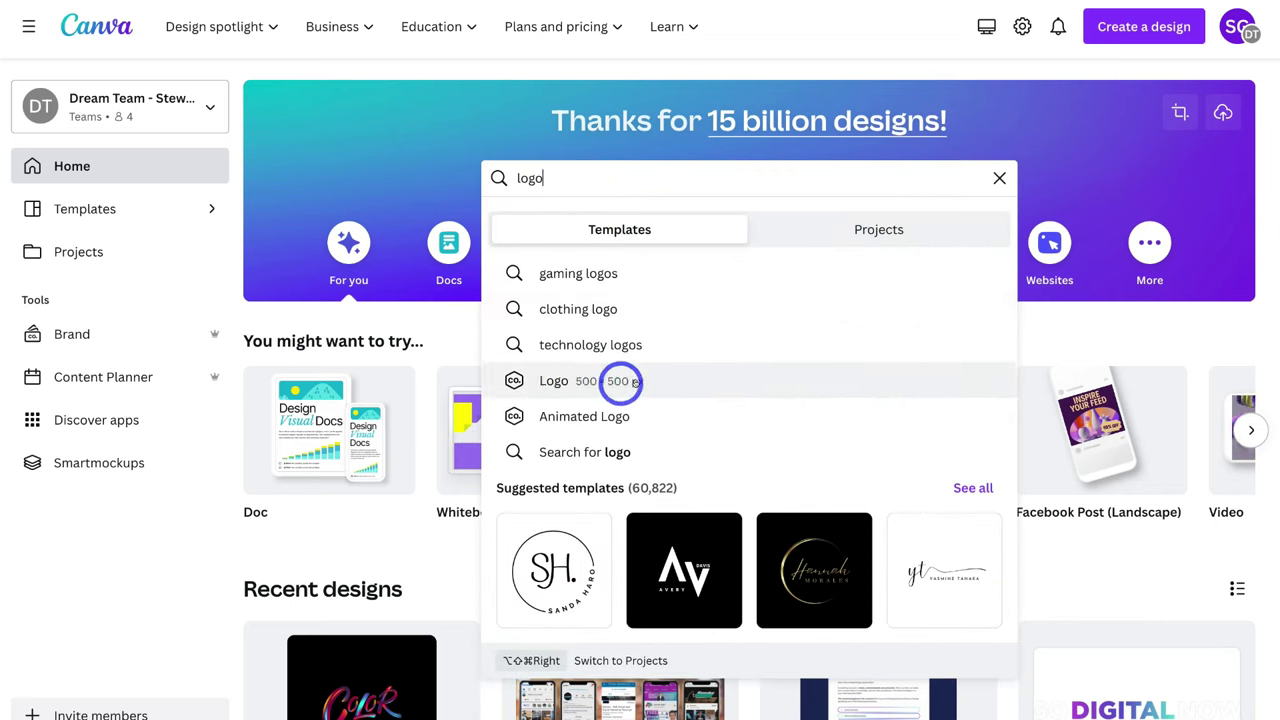
left_click(674, 385)
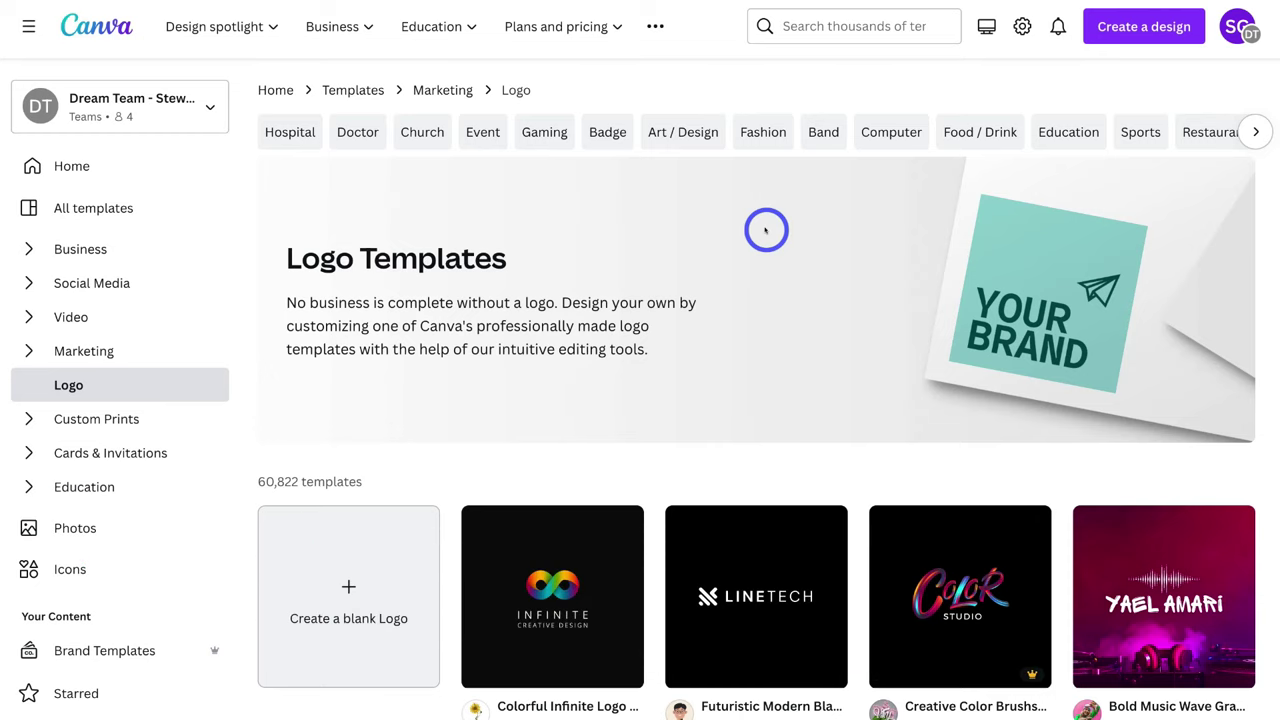
- Examine the logo template gallery and its style, theme, feature, subject, topic, grade and color filters
scroll(766, 230, "down", 4)
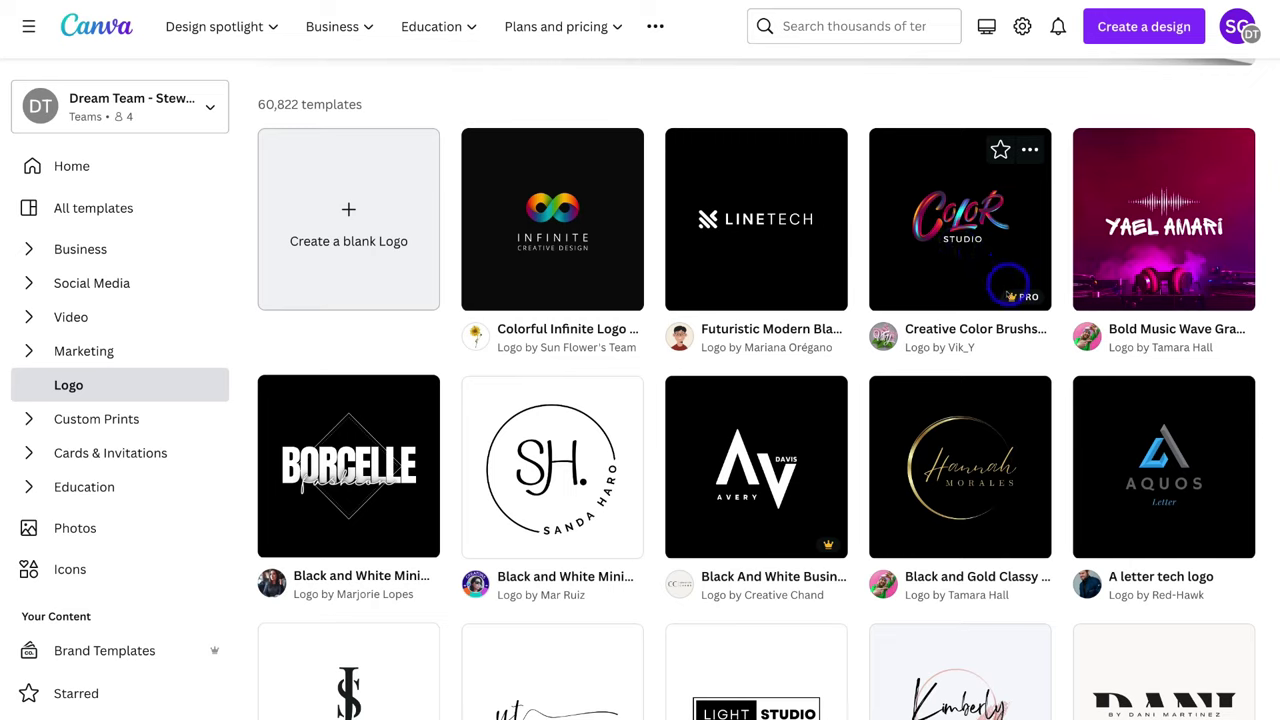
mouse_move(1010, 296)
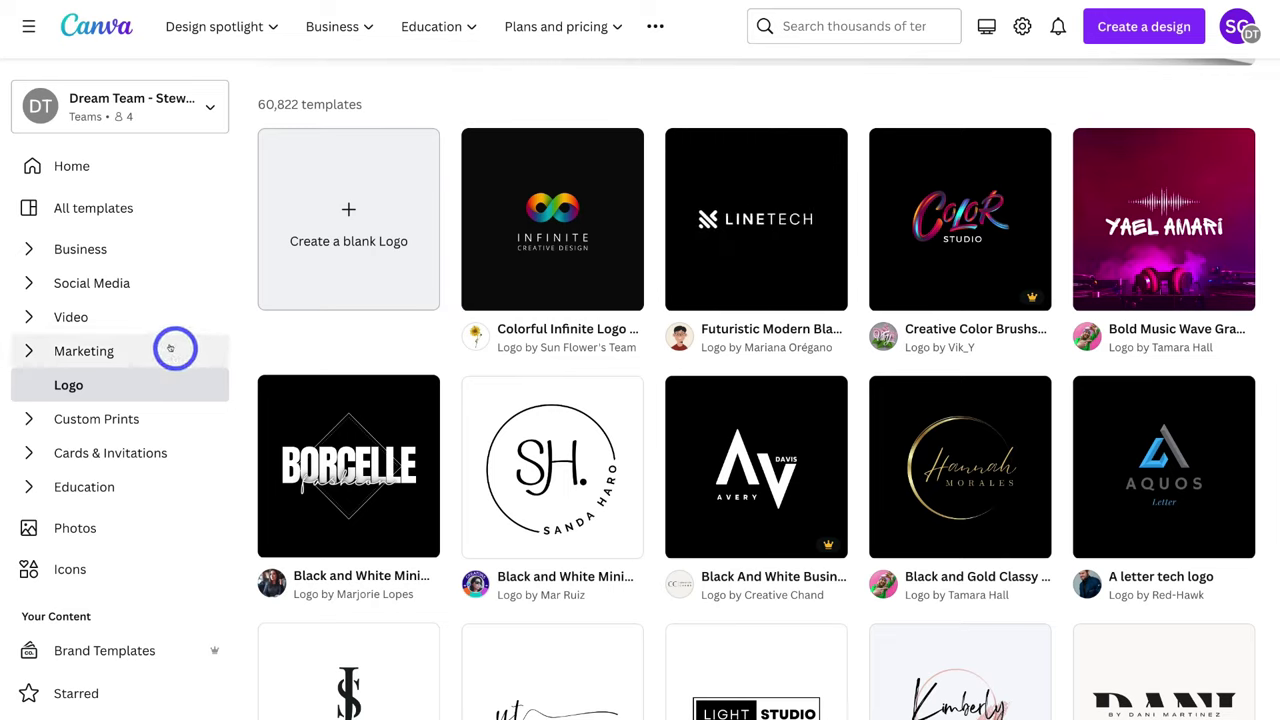
scroll(170, 348, "down", 5)
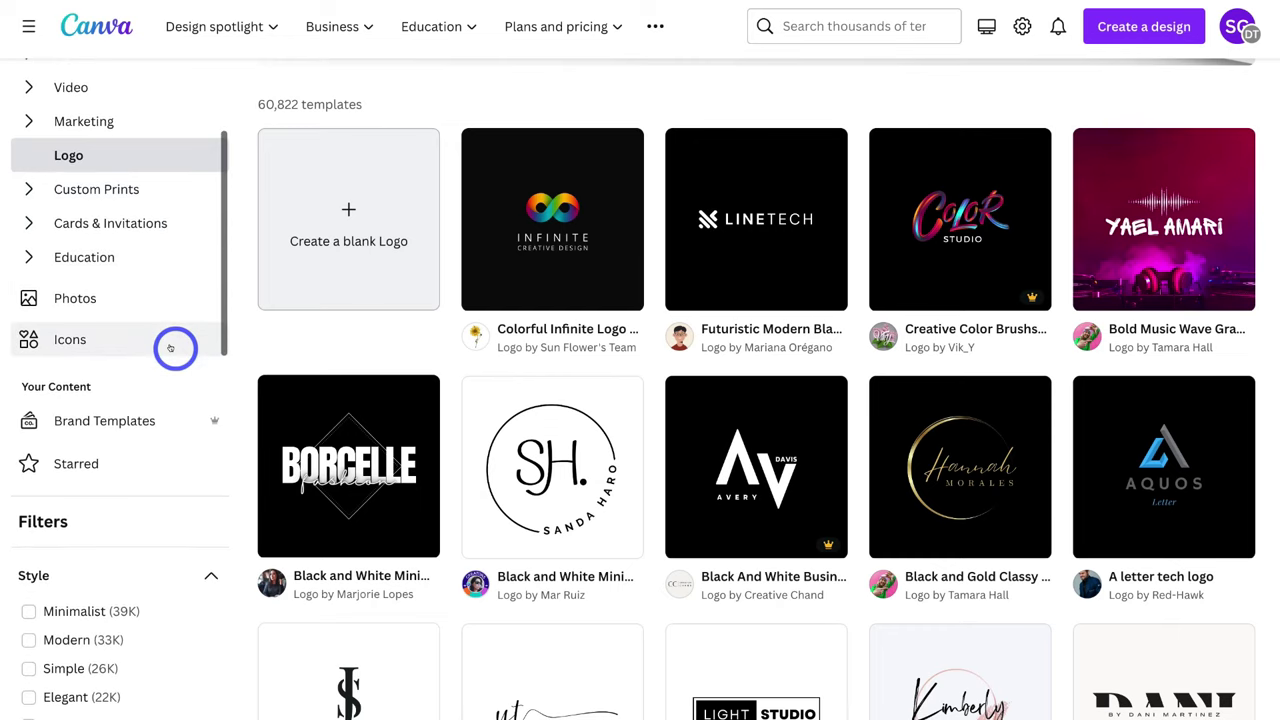
scroll(170, 348, "down", 3)
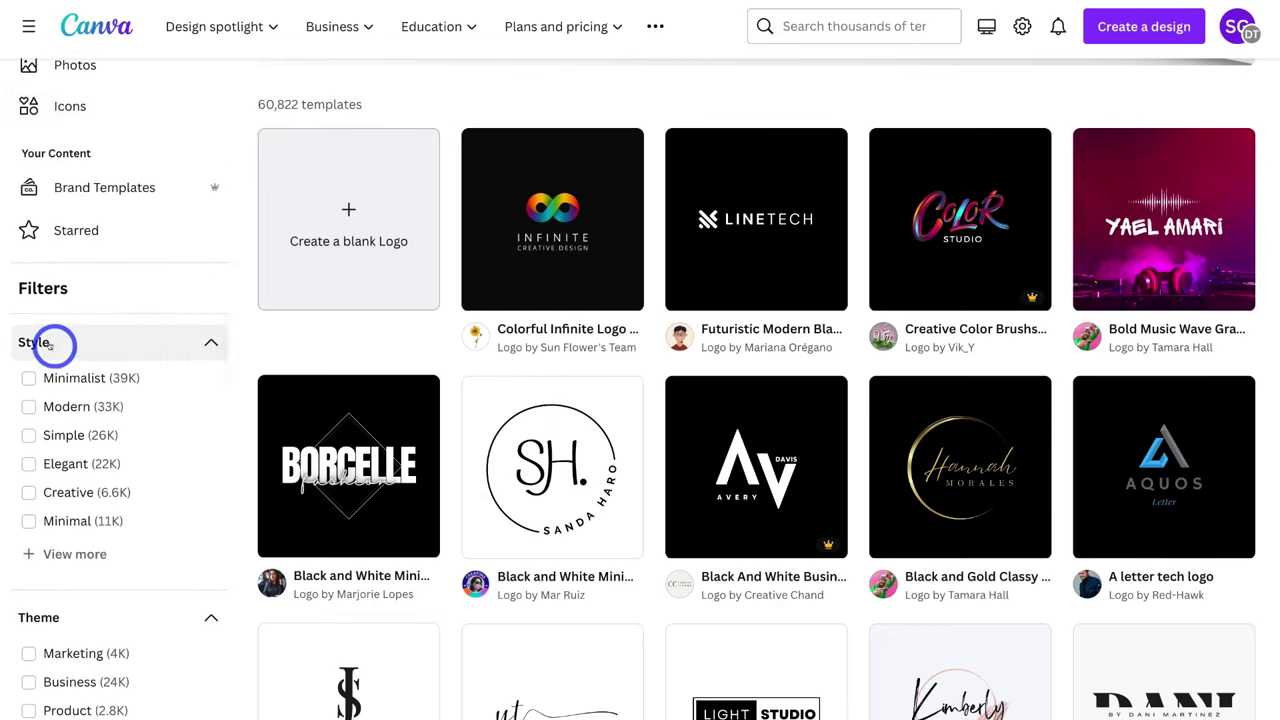
scroll(69, 410, "down", 3)
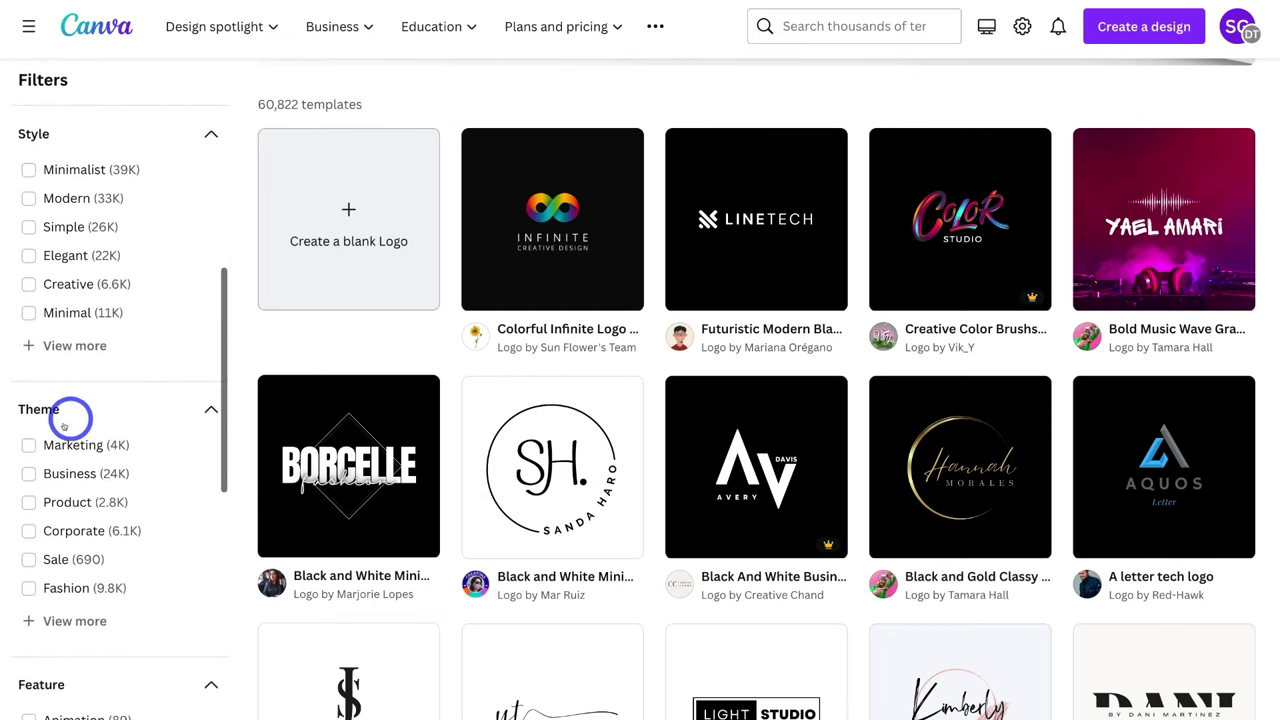
scroll(80, 490, "down", 4)
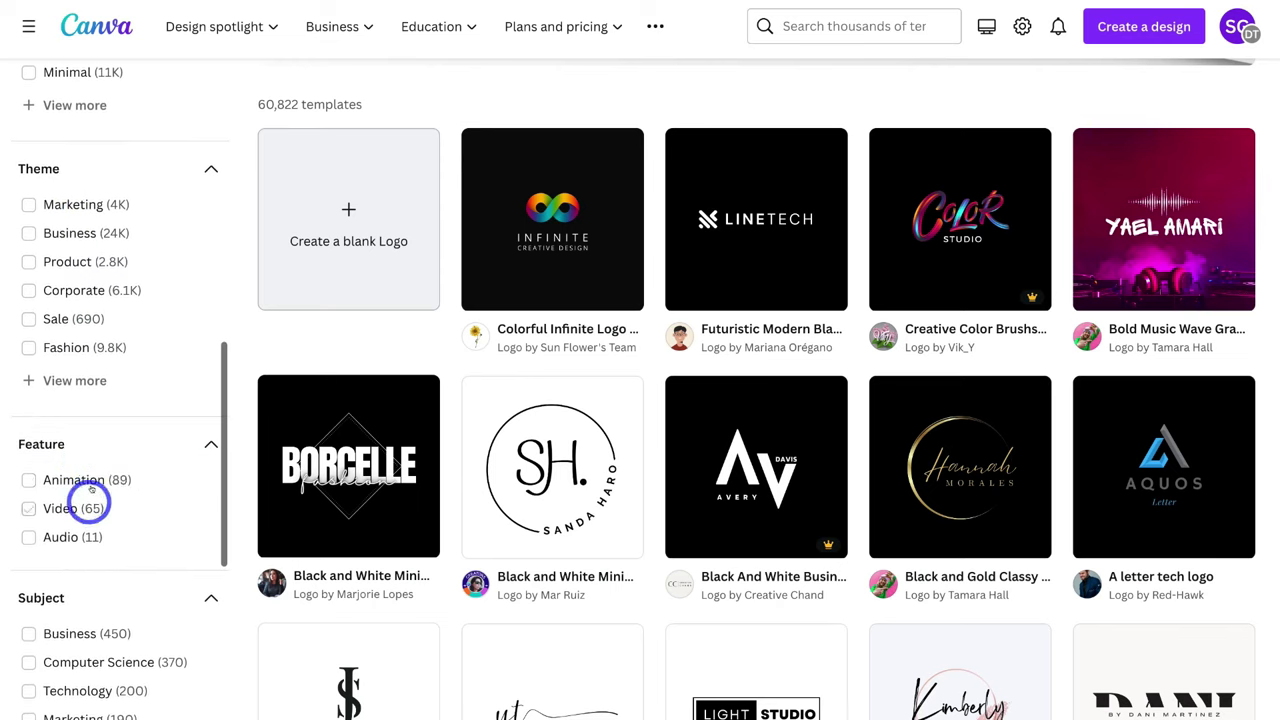
scroll(73, 492, "down", 6)
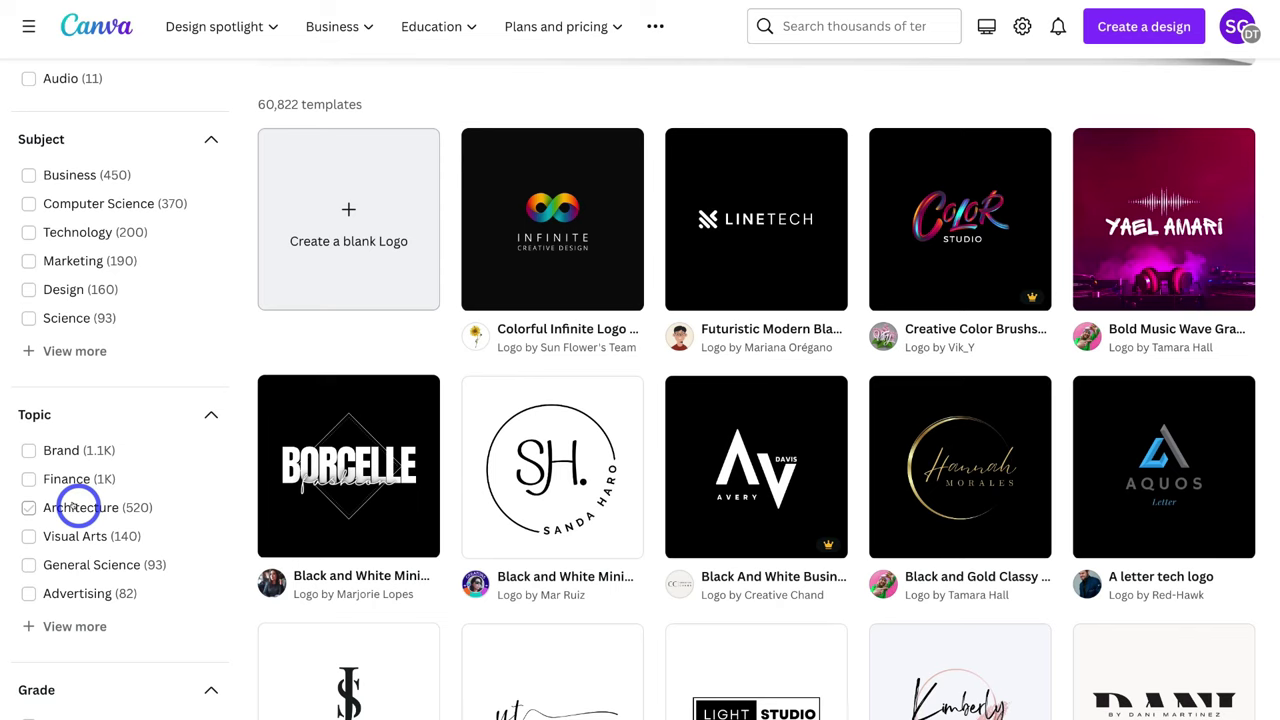
scroll(73, 507, "down", 4)
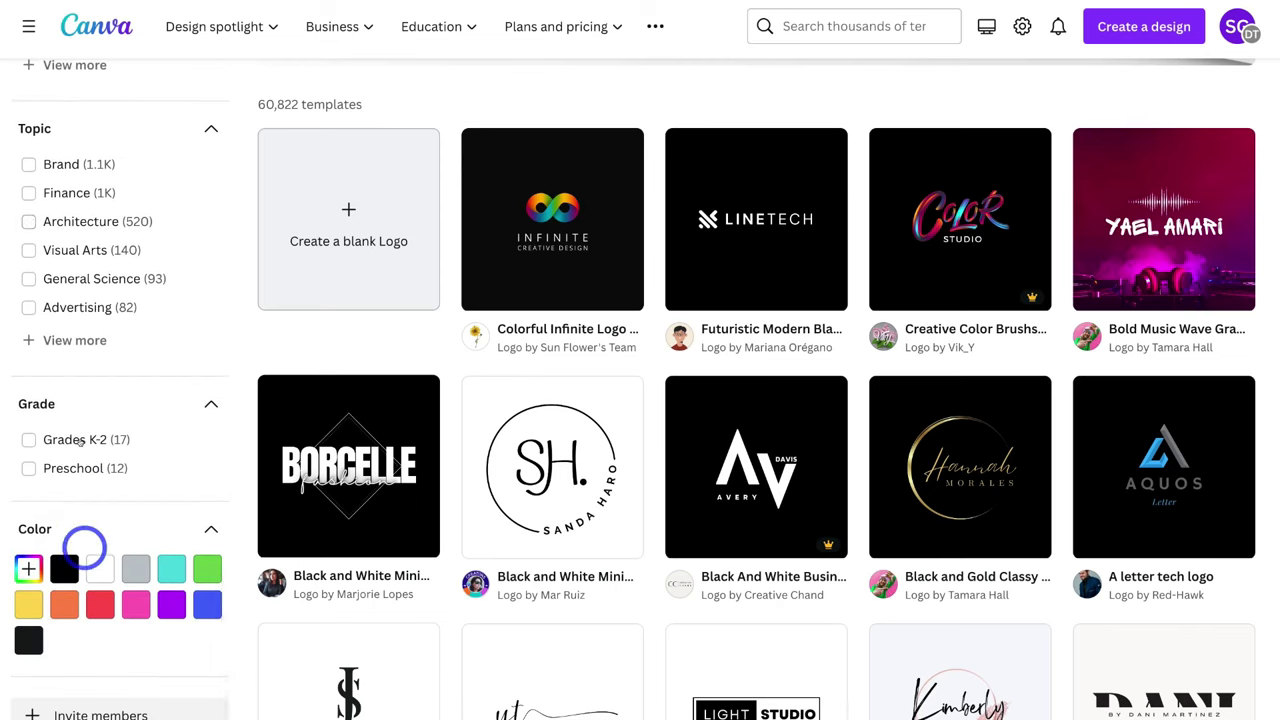
- Create a blank logo design and search its logo templates for "media"
left_click(349, 268)
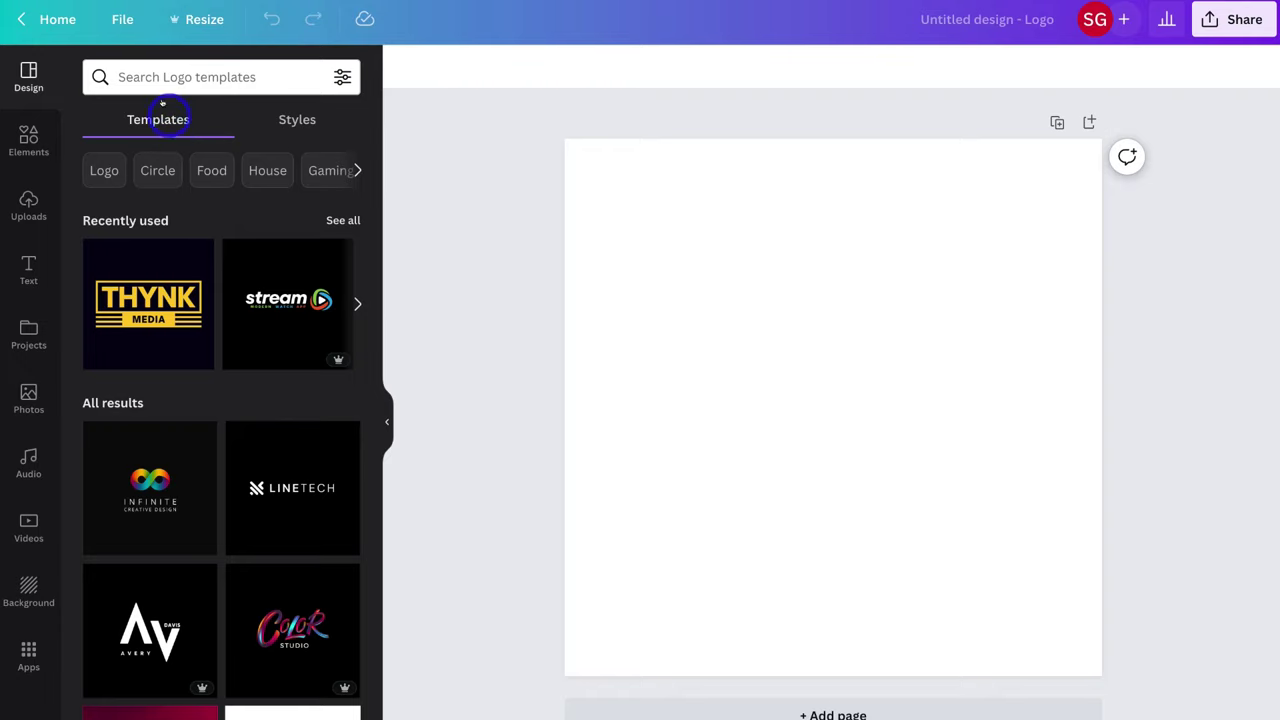
left_click(138, 78)
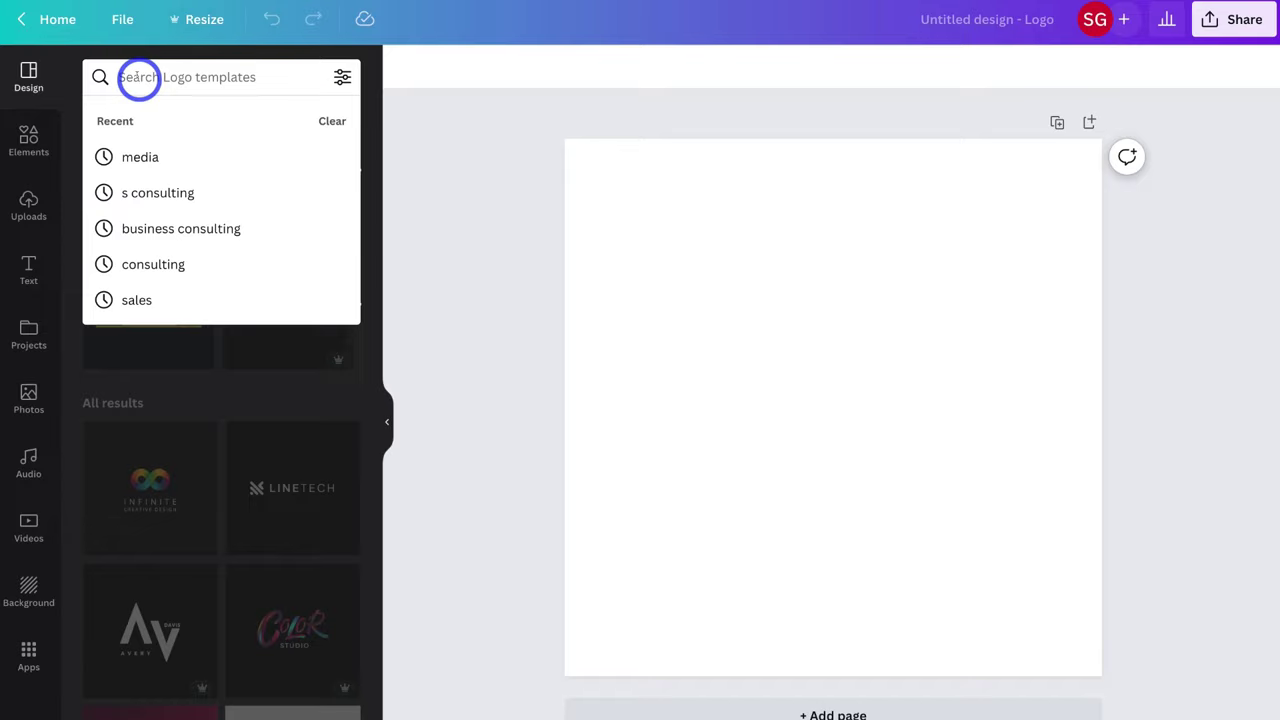
type("media")
key("Return")
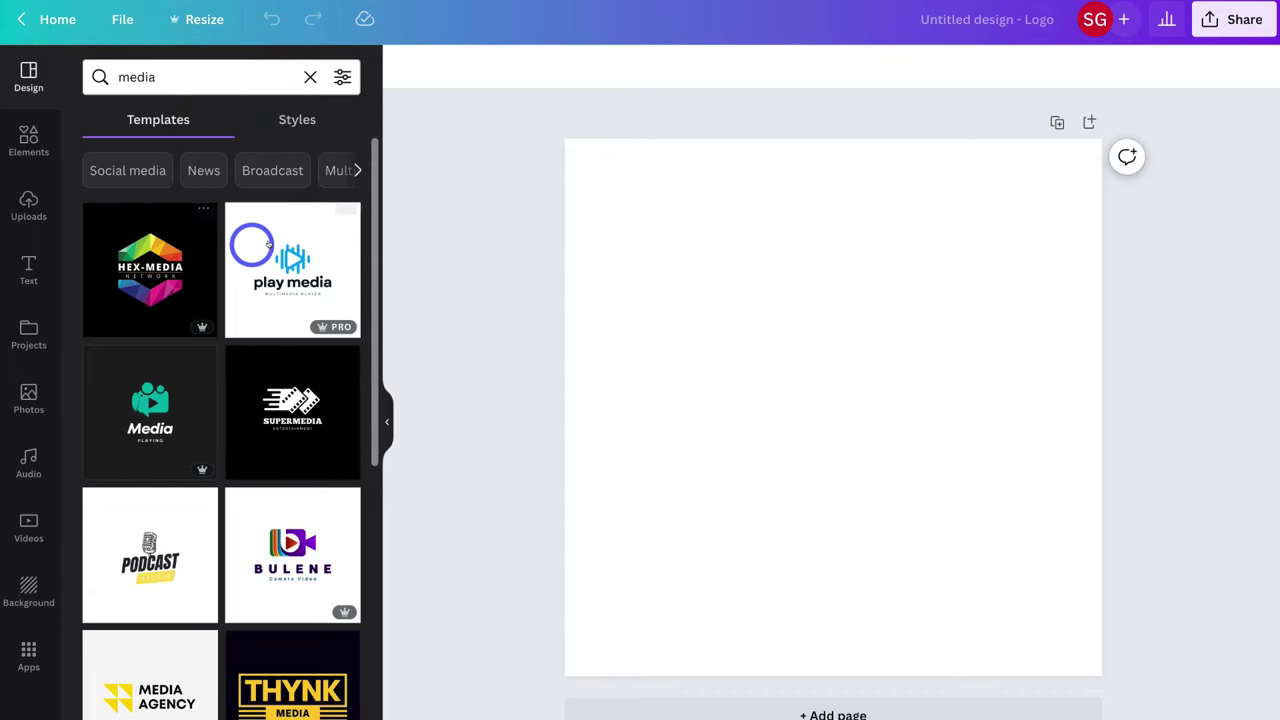
- Browse the media logo templates, preview the stream play-button logo, and apply the yellow Media Agency template to the blank page
scroll(268, 243, "down", 5)
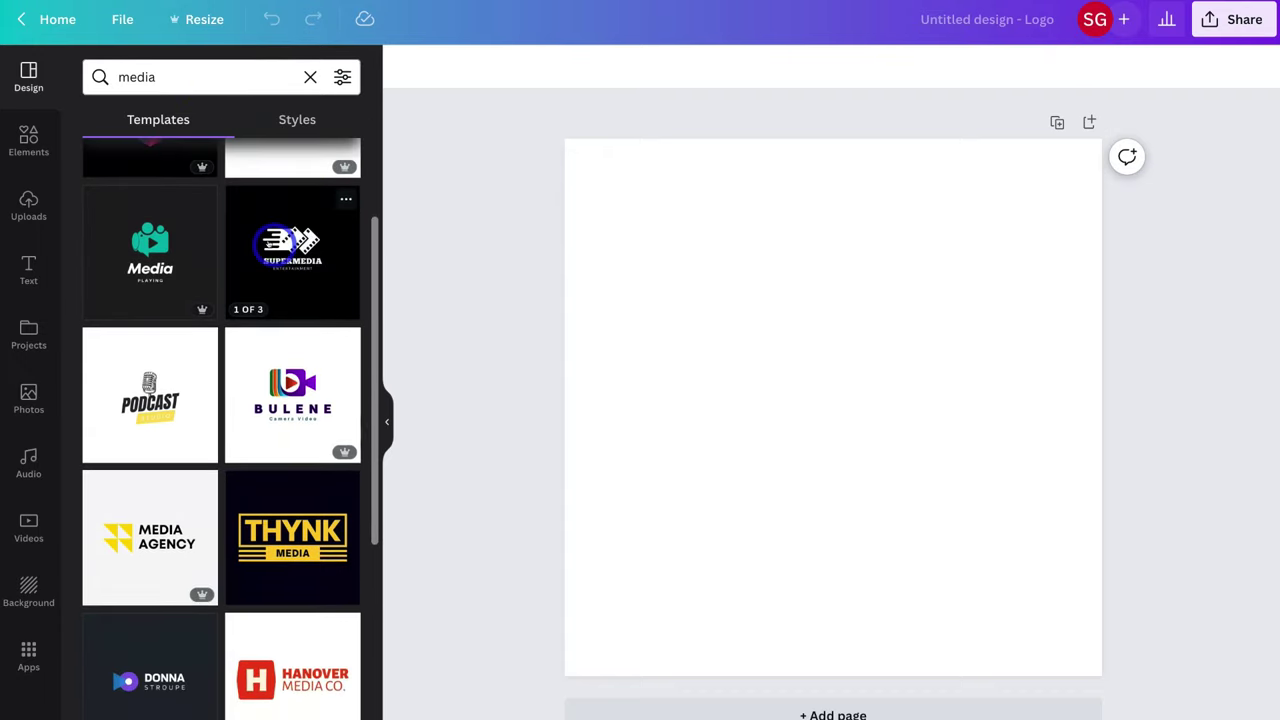
scroll(268, 243, "down", 2)
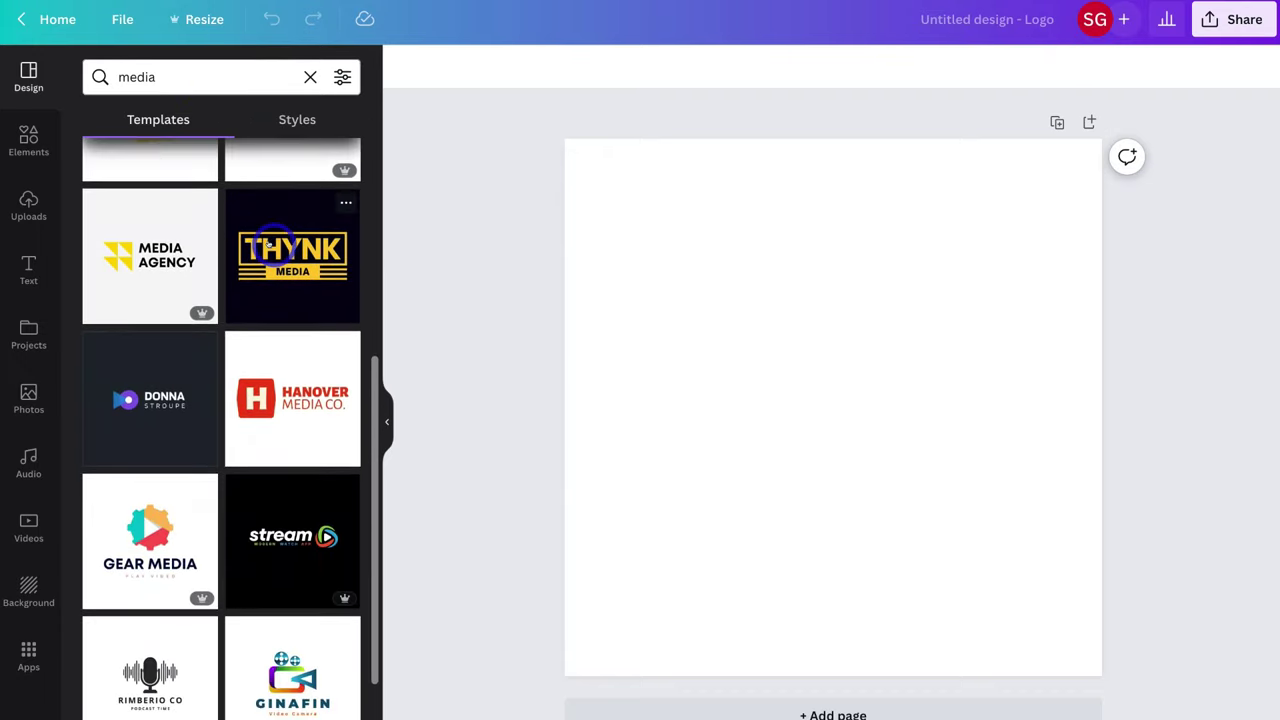
scroll(142, 246, "down", 2)
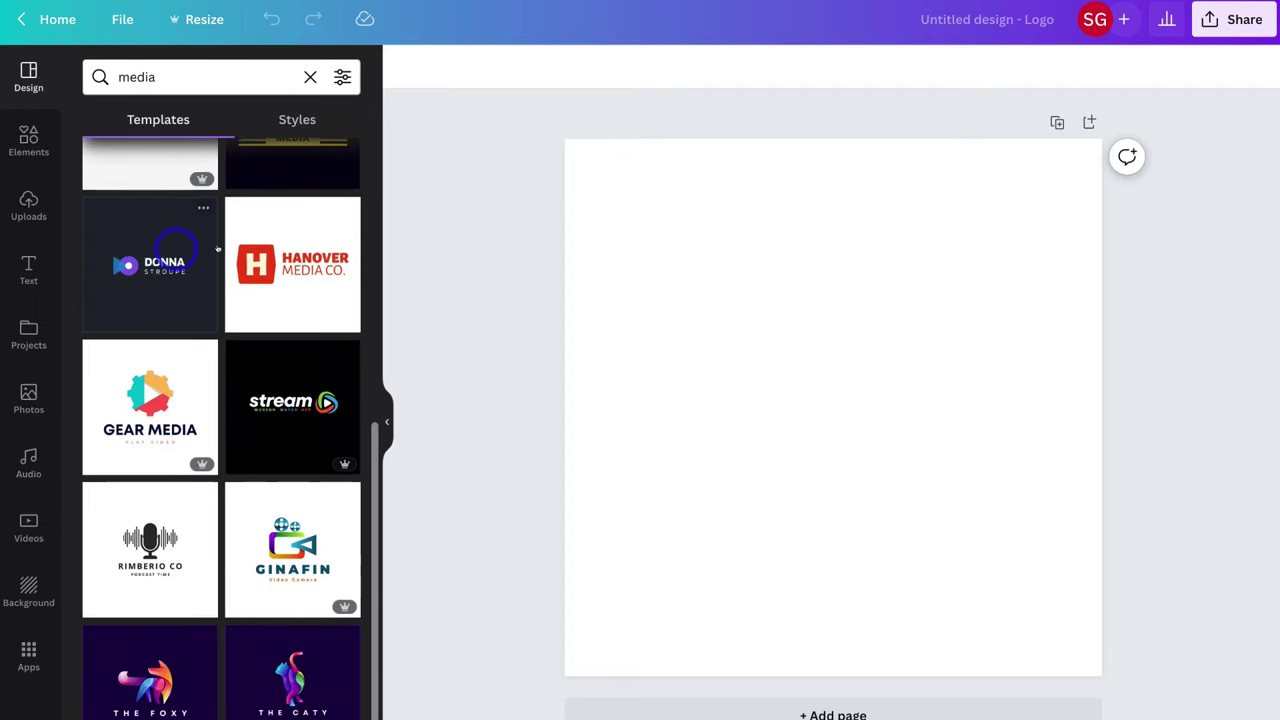
left_click(271, 389)
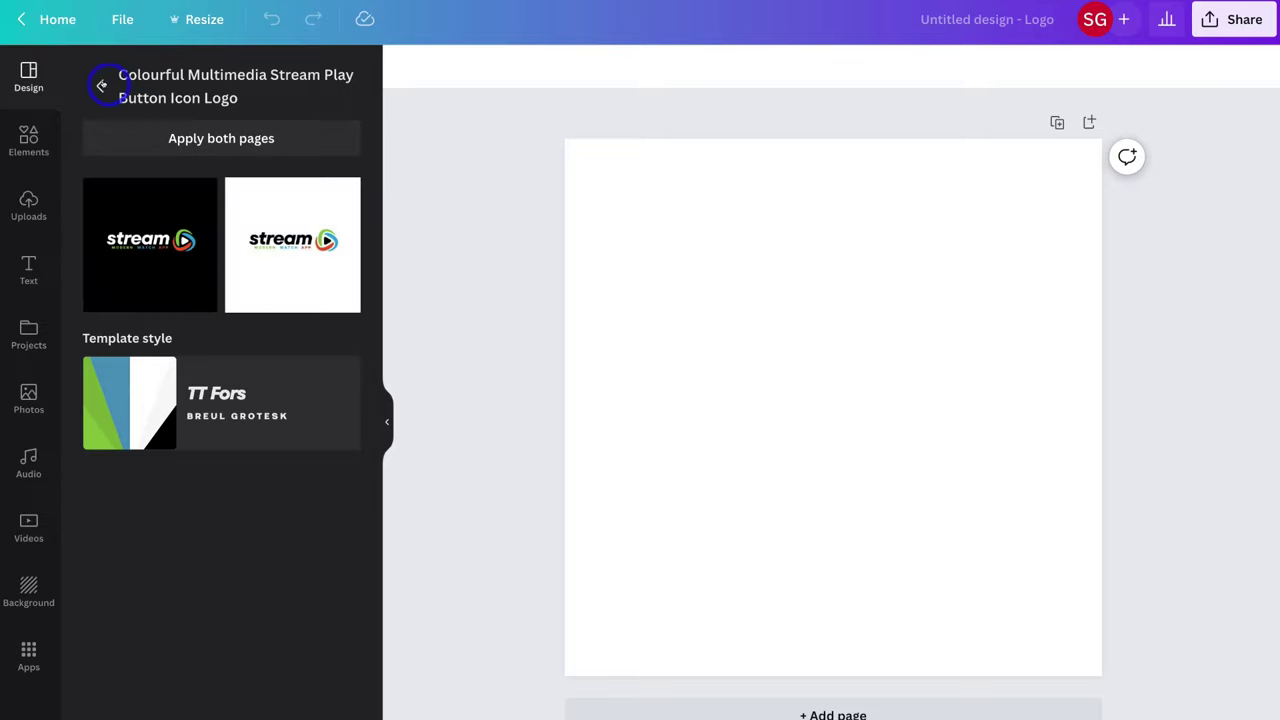
left_click(100, 84)
scroll(160, 232, "up", 4)
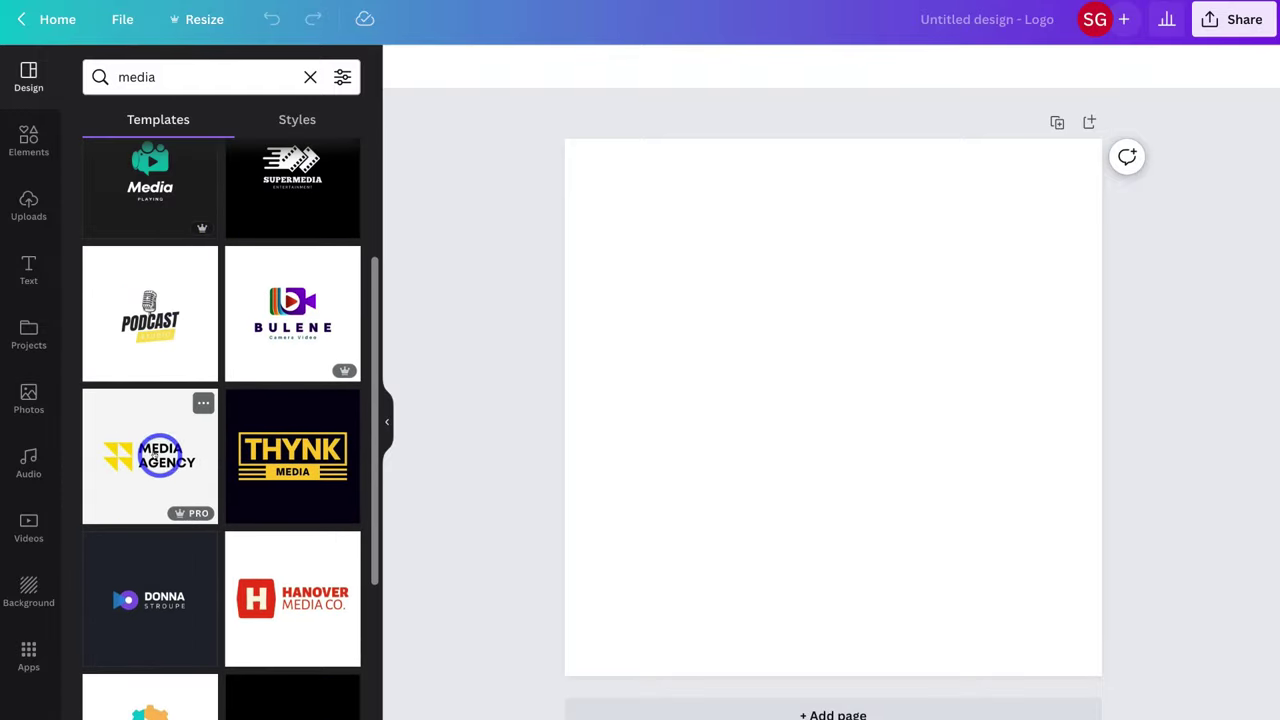
left_click(153, 454)
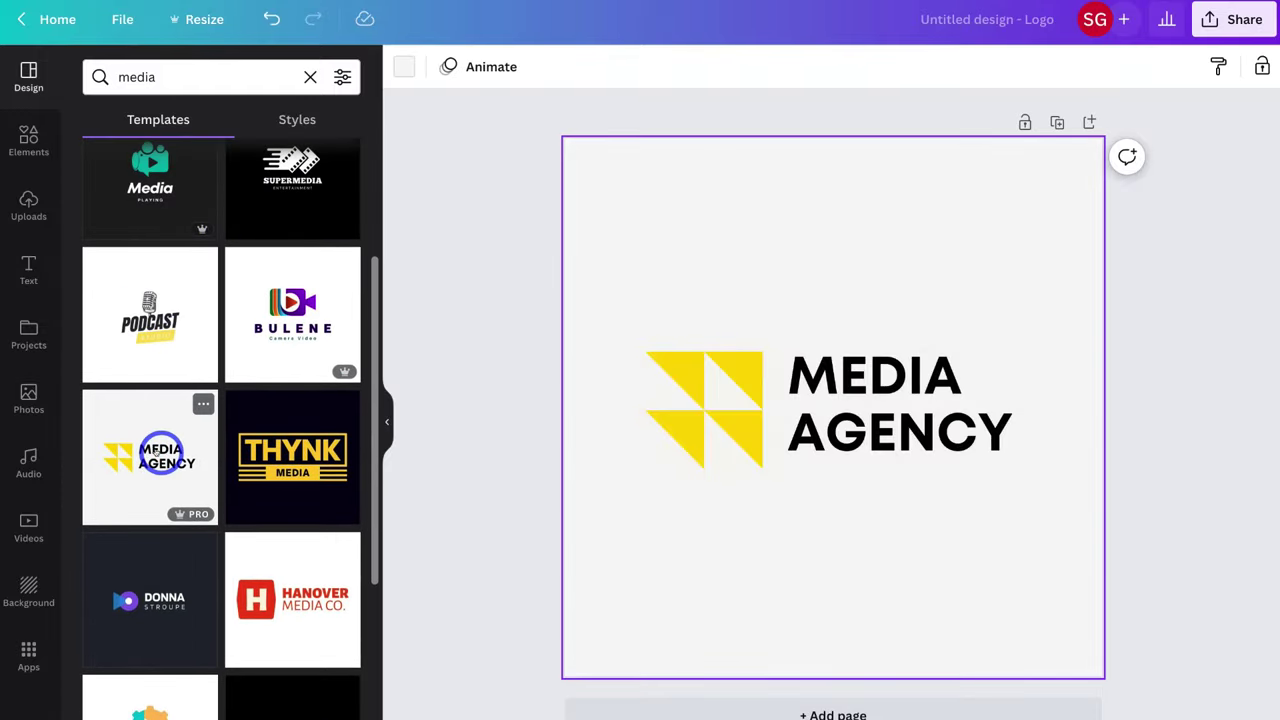
- Add two more pages, apply the Bulene template to page 2 and the Thynk Media template to page 3, and compare the pages
left_click(860, 712)
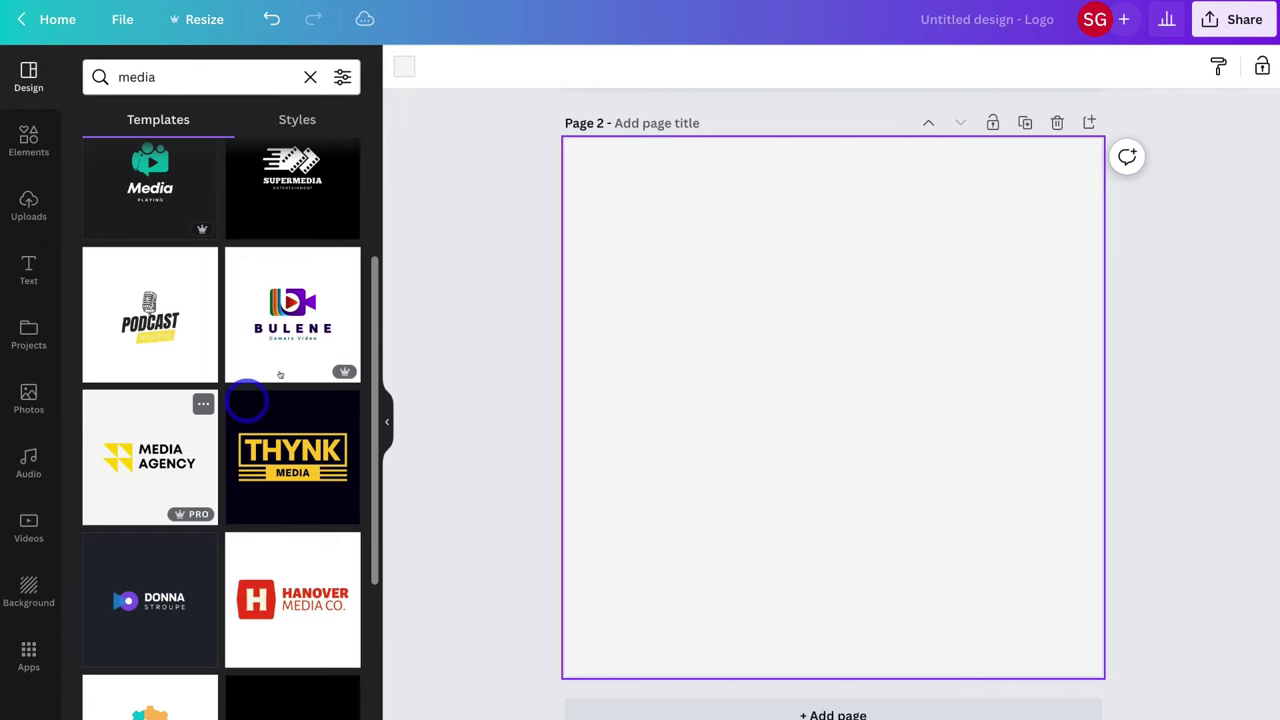
left_click(294, 314)
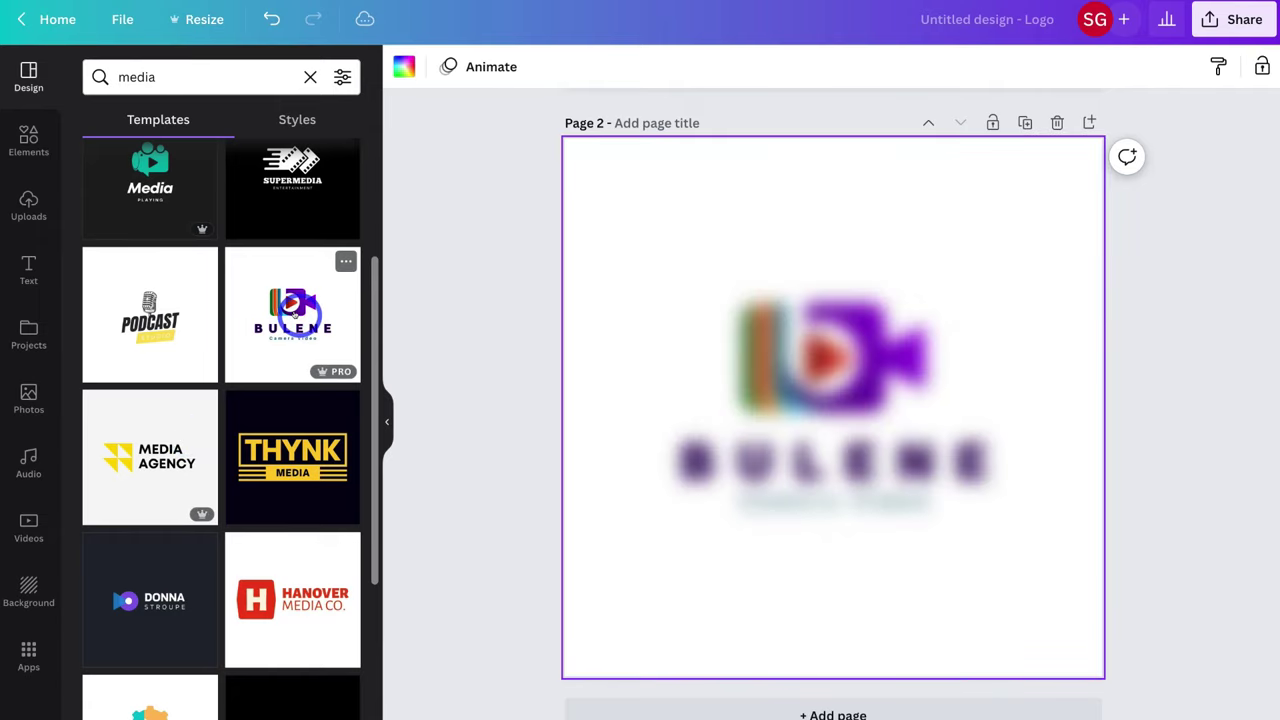
left_click(881, 714)
left_click(266, 452)
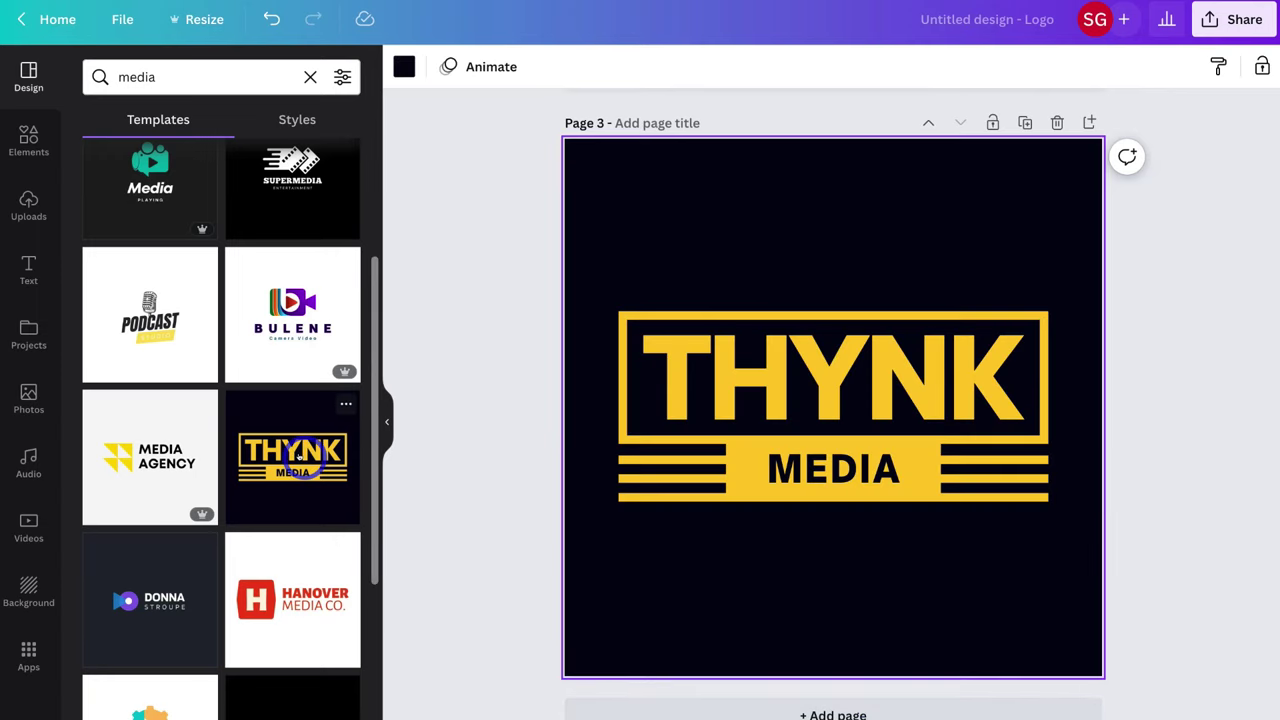
scroll(578, 364, "up", 10)
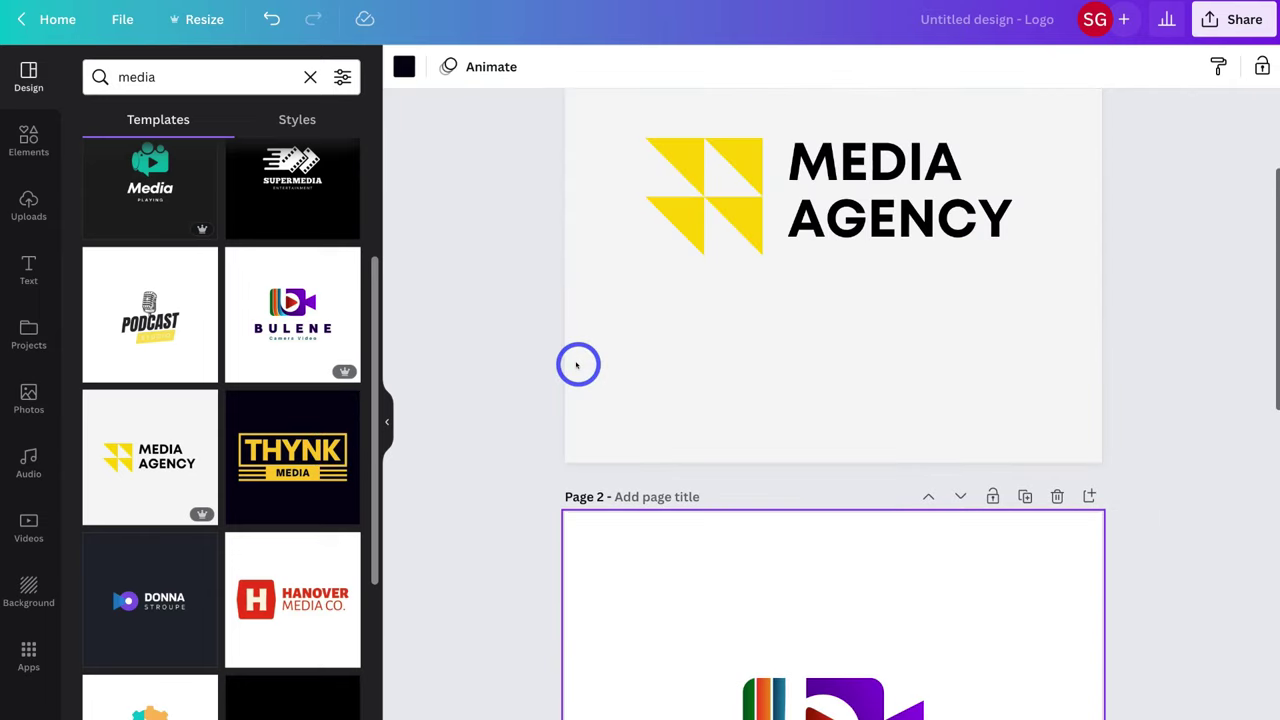
scroll(578, 364, "down", 10)
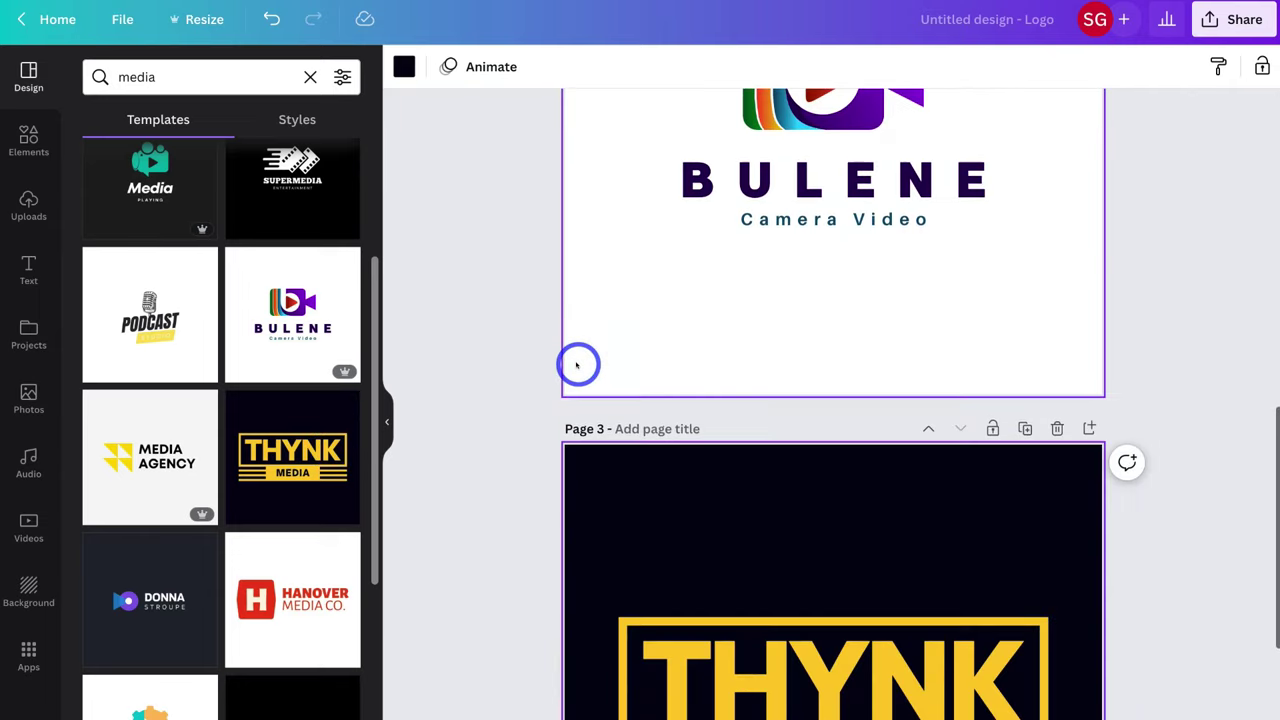
scroll(576, 364, "down", 2)
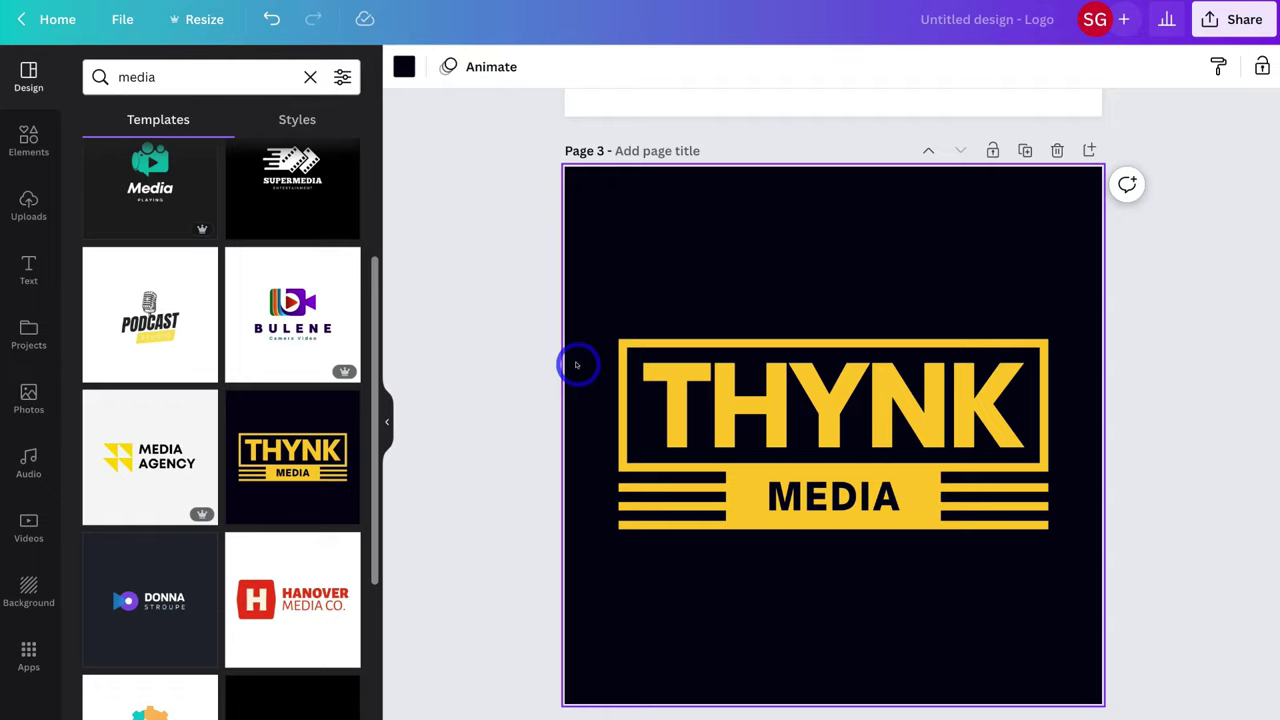
- Replace the MEDIA AGENCY text on page 1 with "STEW'S MEDIA" and color it dark blue #0D4E72
scroll(577, 364, "up", 10)
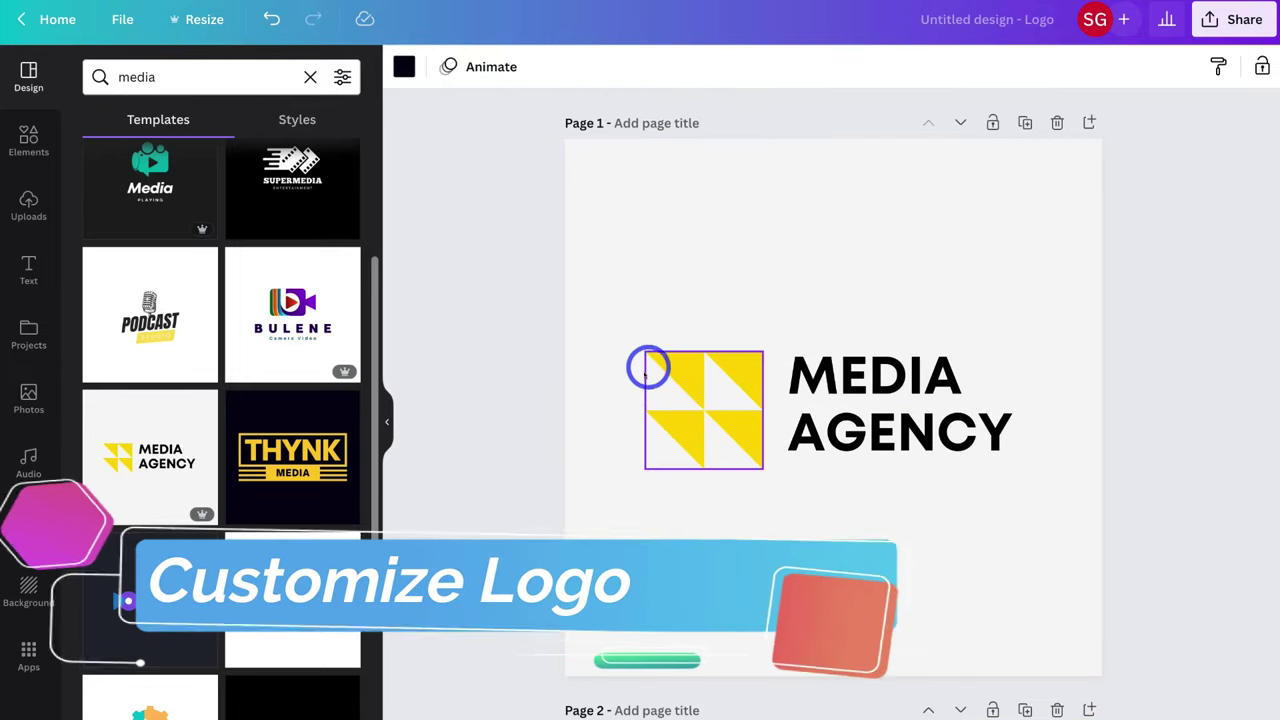
left_click(885, 385)
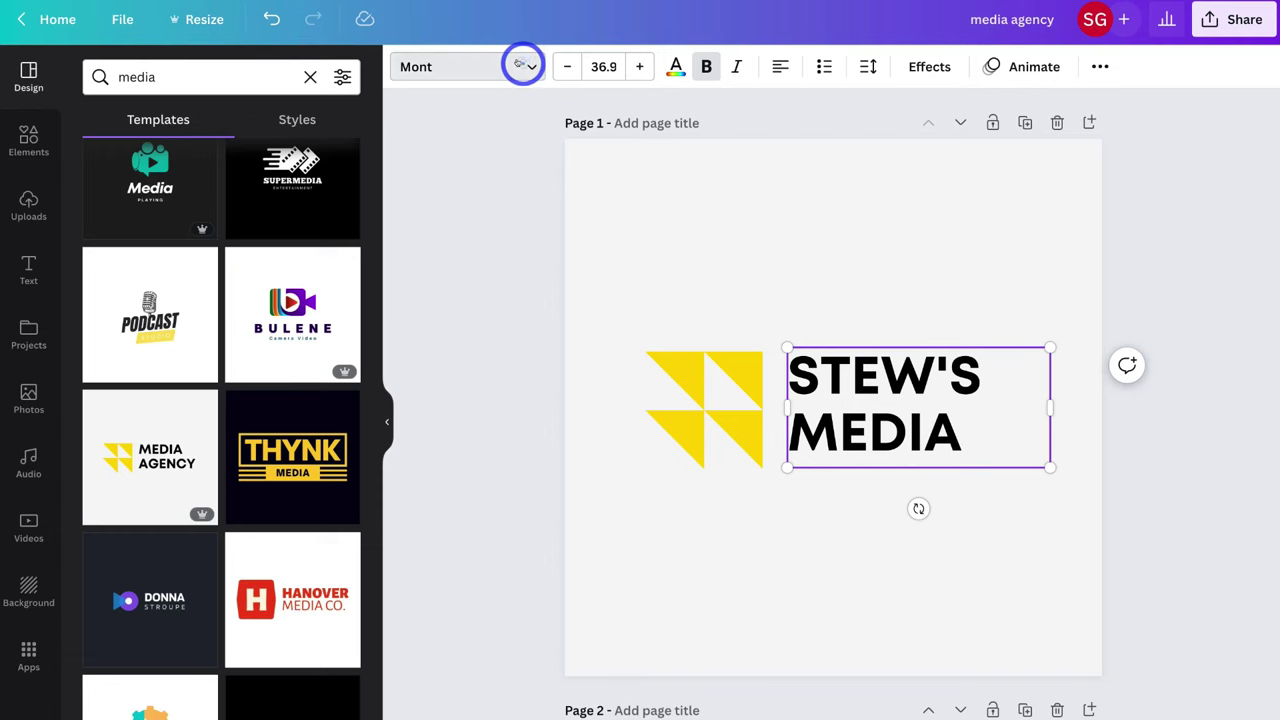
left_click(518, 64)
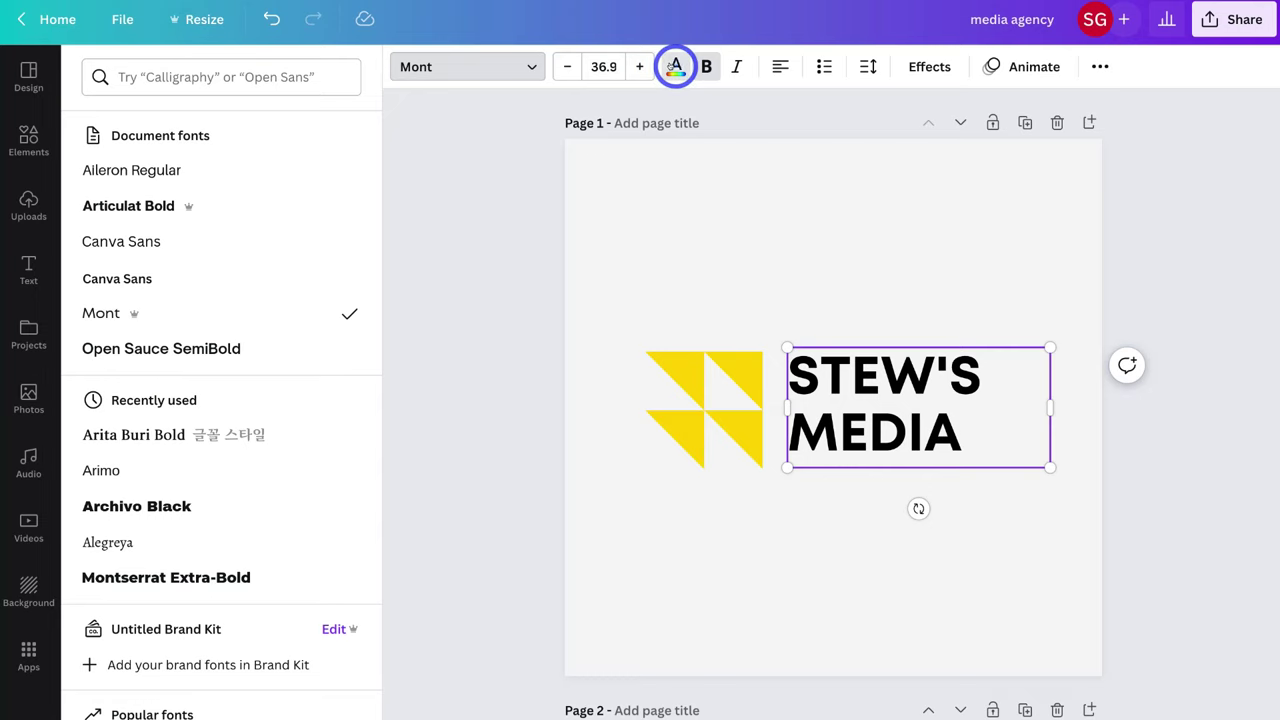
left_click(675, 66)
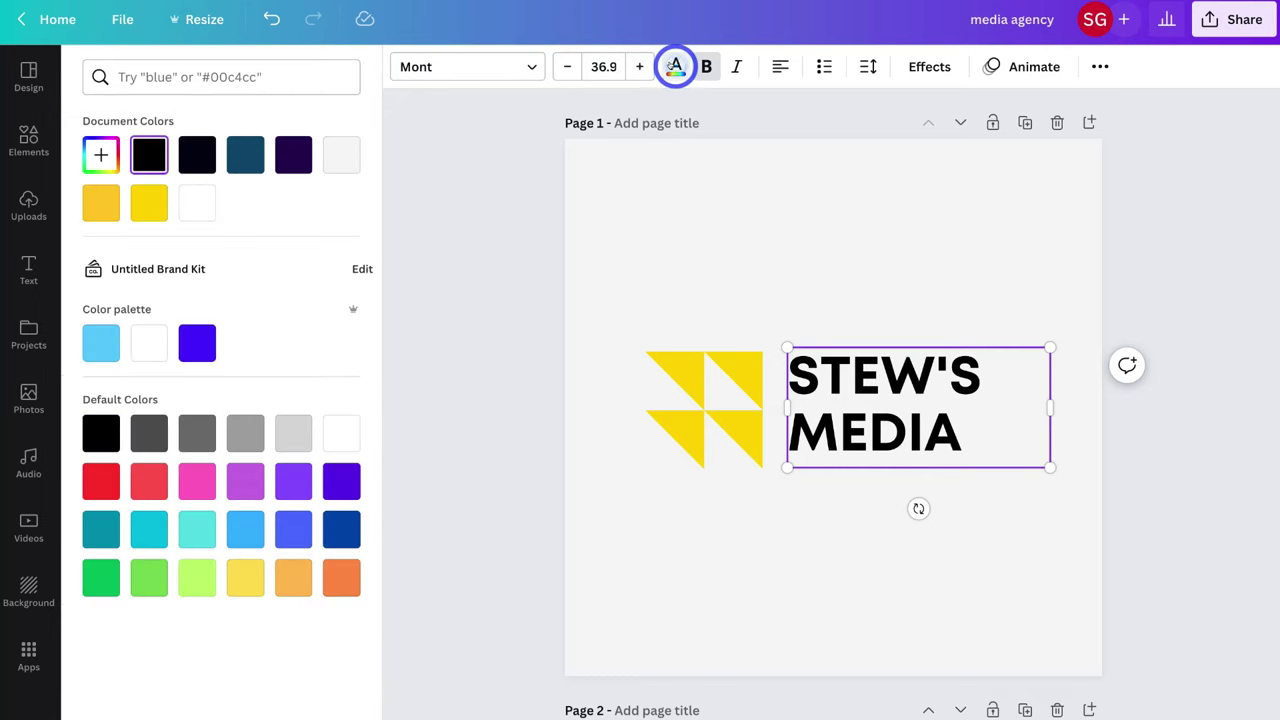
left_click(249, 154)
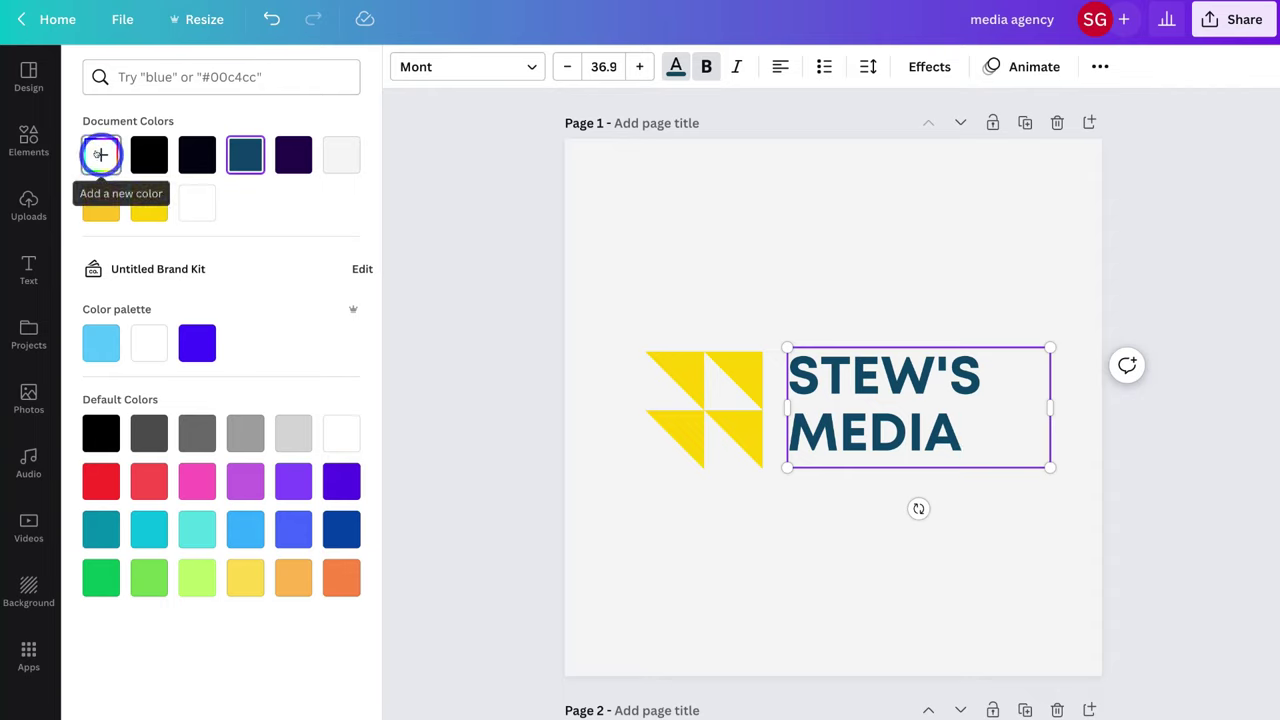
left_click(100, 154)
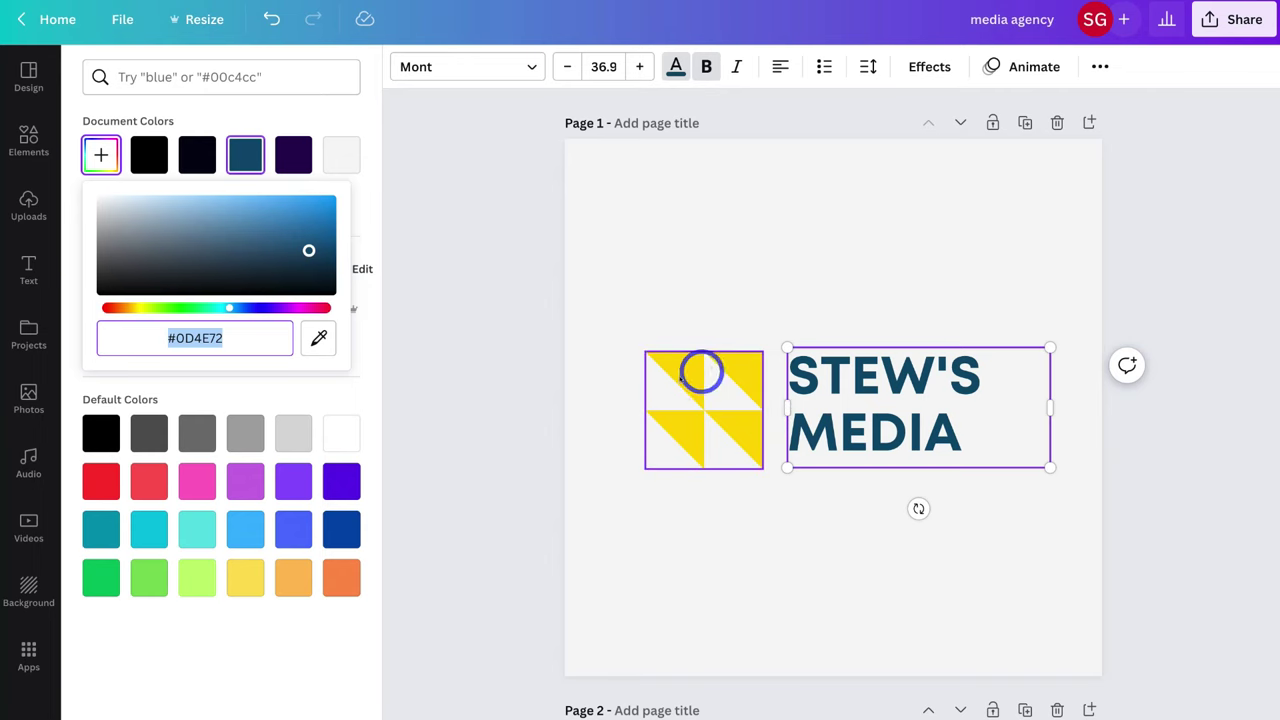
- Open the color options for the yellow triangle graphic, and nudge the STEW'S MEDIA text slightly closer to it
left_click(722, 412)
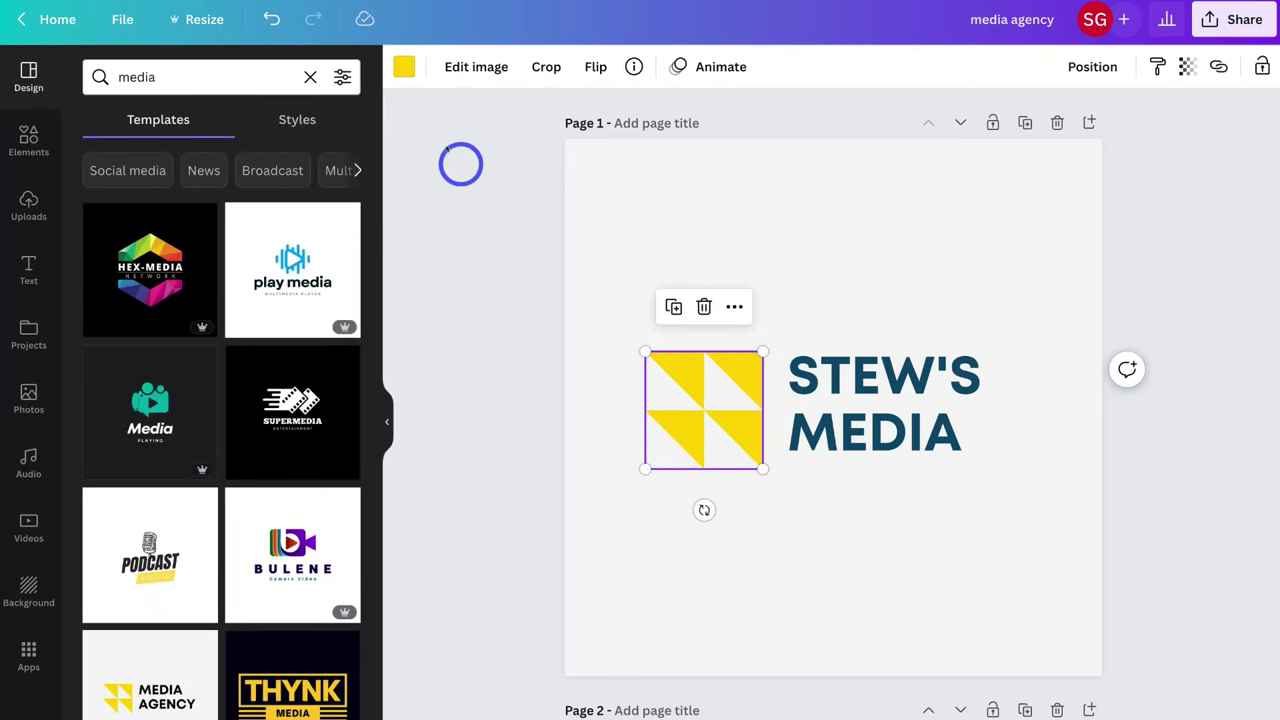
left_click(401, 65)
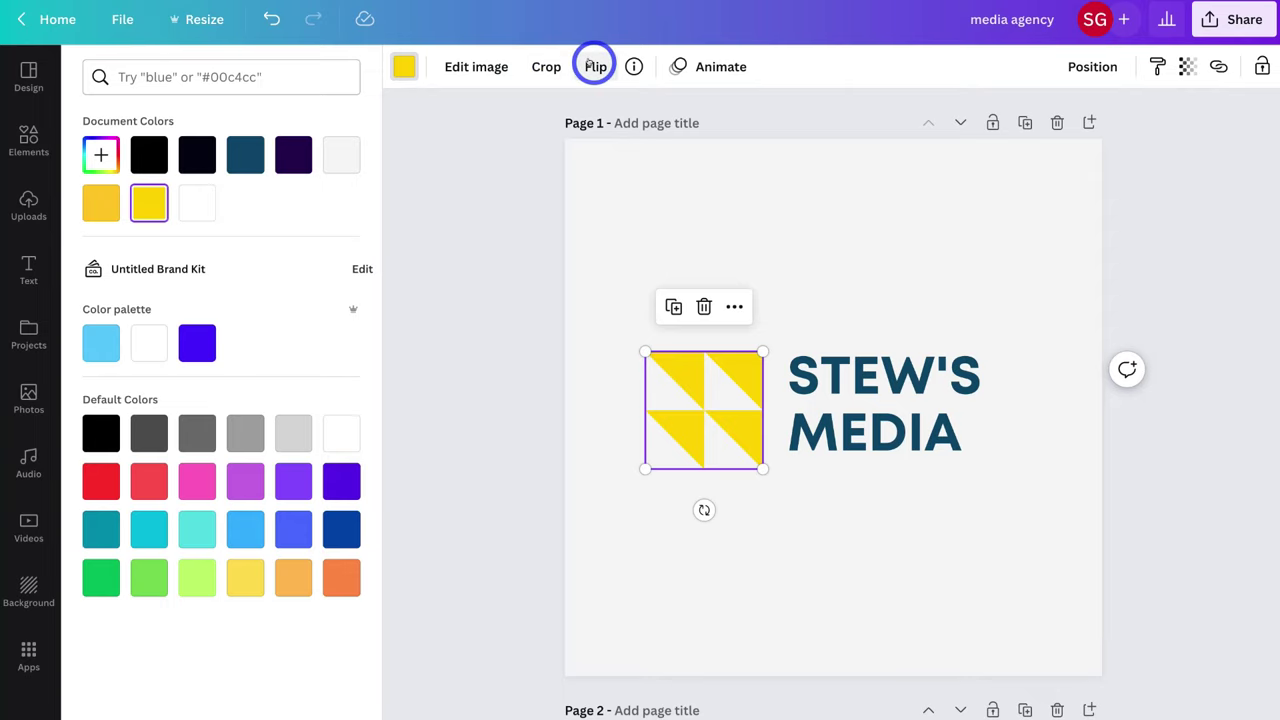
left_click(854, 394)
mouse_move(854, 394)
left_mouse_down()
mouse_move(909, 309)
mouse_move(874, 391)
mouse_move(855, 390)
left_mouse_up()
left_click(863, 286)
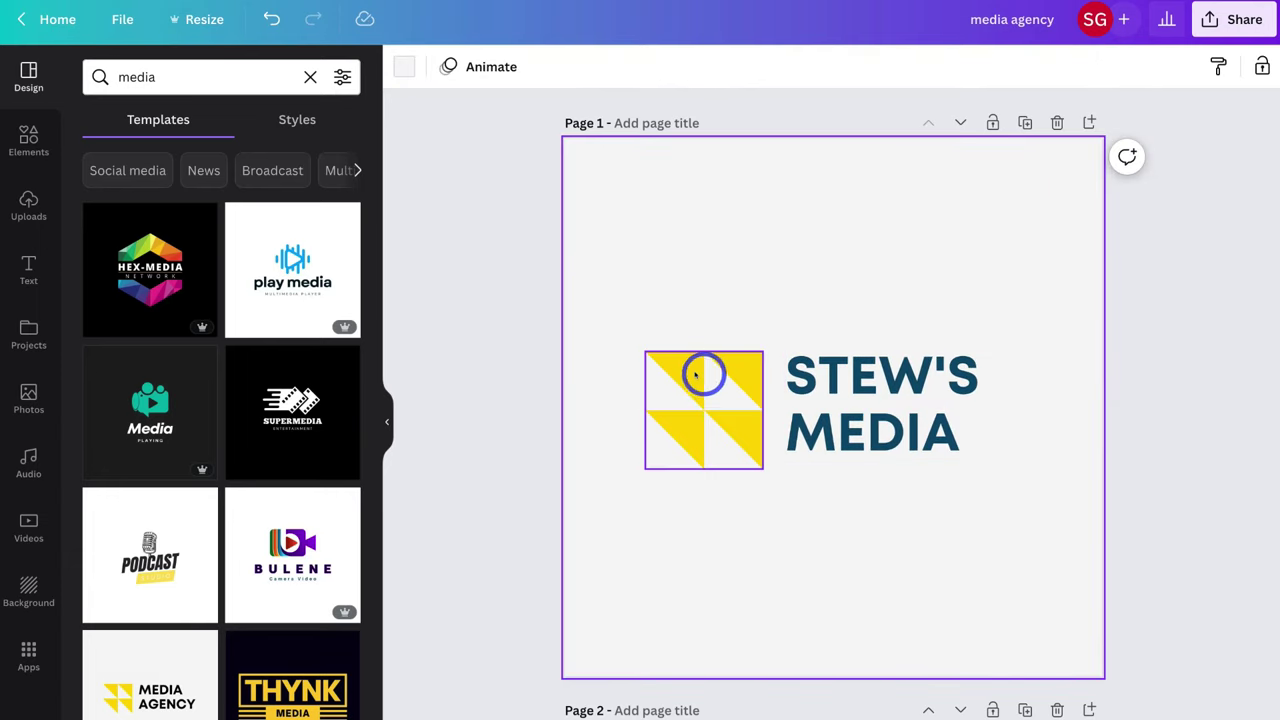
- Enlarge the yellow triangle graphic and the STEW'S MEDIA text together until they span most of page 1's width
left_click_drag(648, 261, 914, 477)
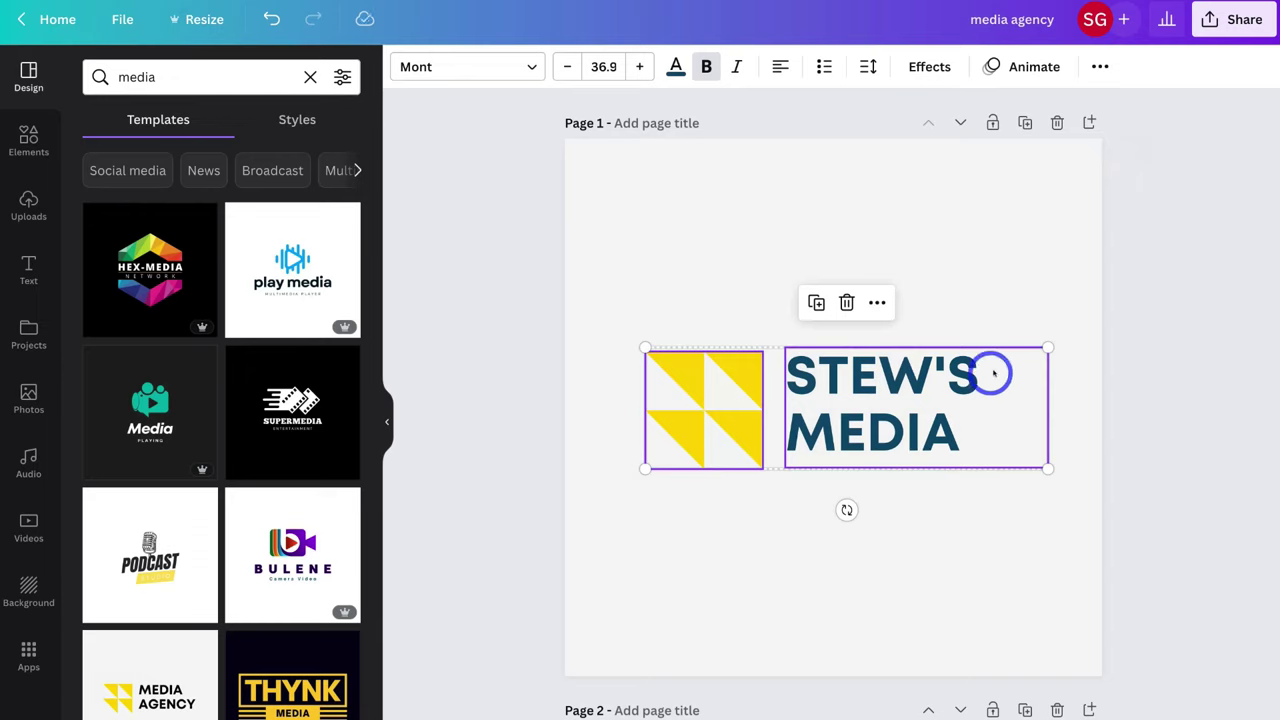
left_click_drag(1050, 350, 1150, 314)
left_click_drag(645, 468, 586, 492)
left_click(1213, 391)
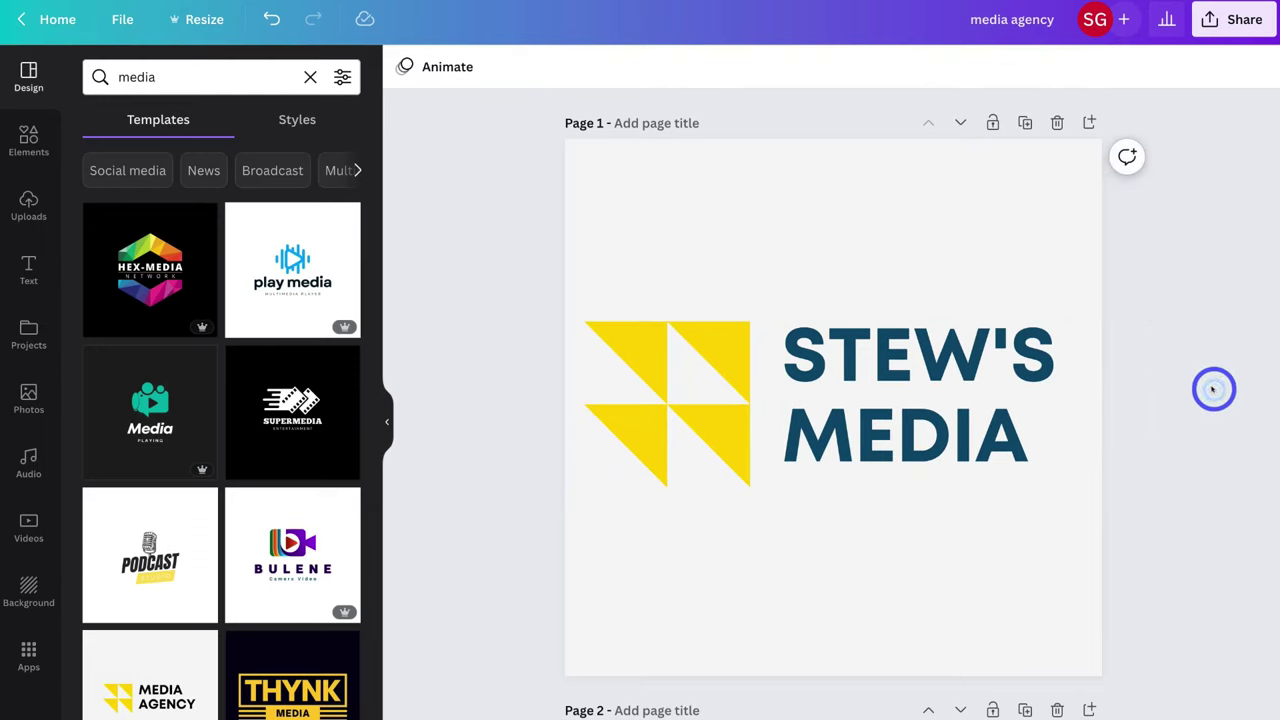
- Shrink the STEW'S MEDIA text to about size 34.3, align it vertically with the graphic, and center both on page 1
left_click_drag(1171, 494, 1000, 374)
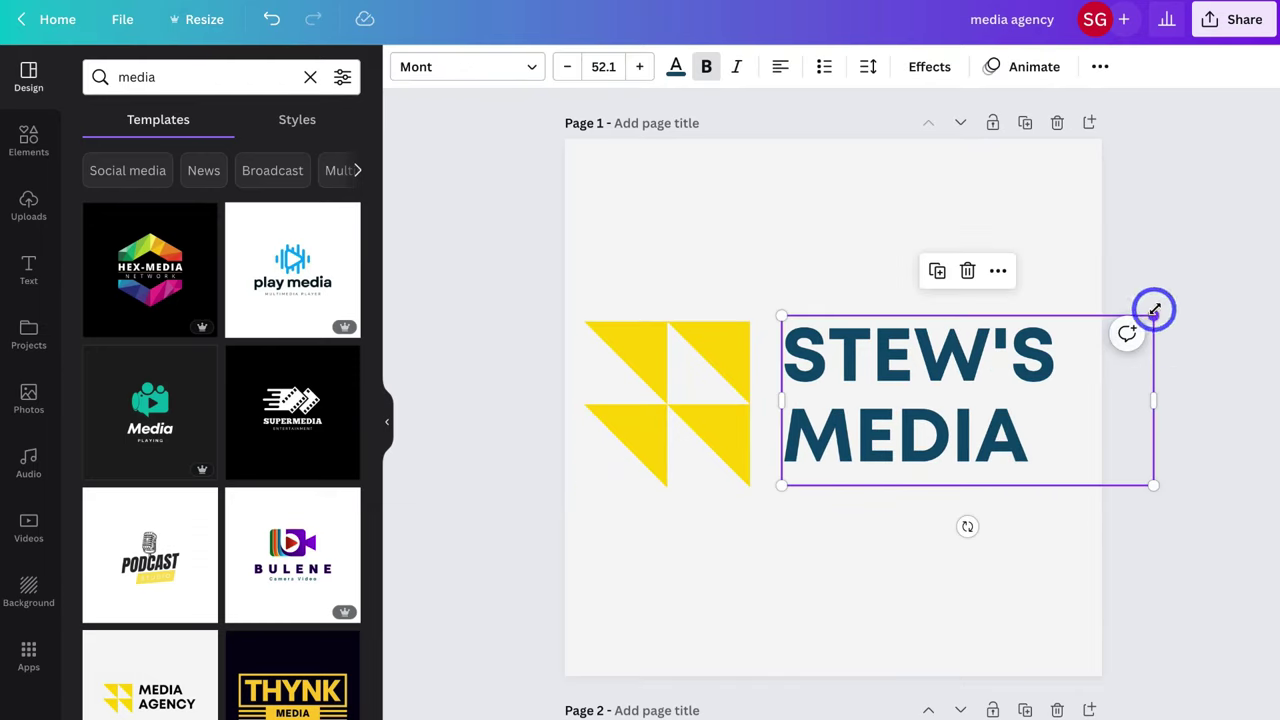
left_click_drag(1155, 313, 1024, 374)
left_click_drag(980, 420, 979, 388)
left_click_drag(1074, 543, 716, 398)
left_click_drag(716, 398, 758, 397)
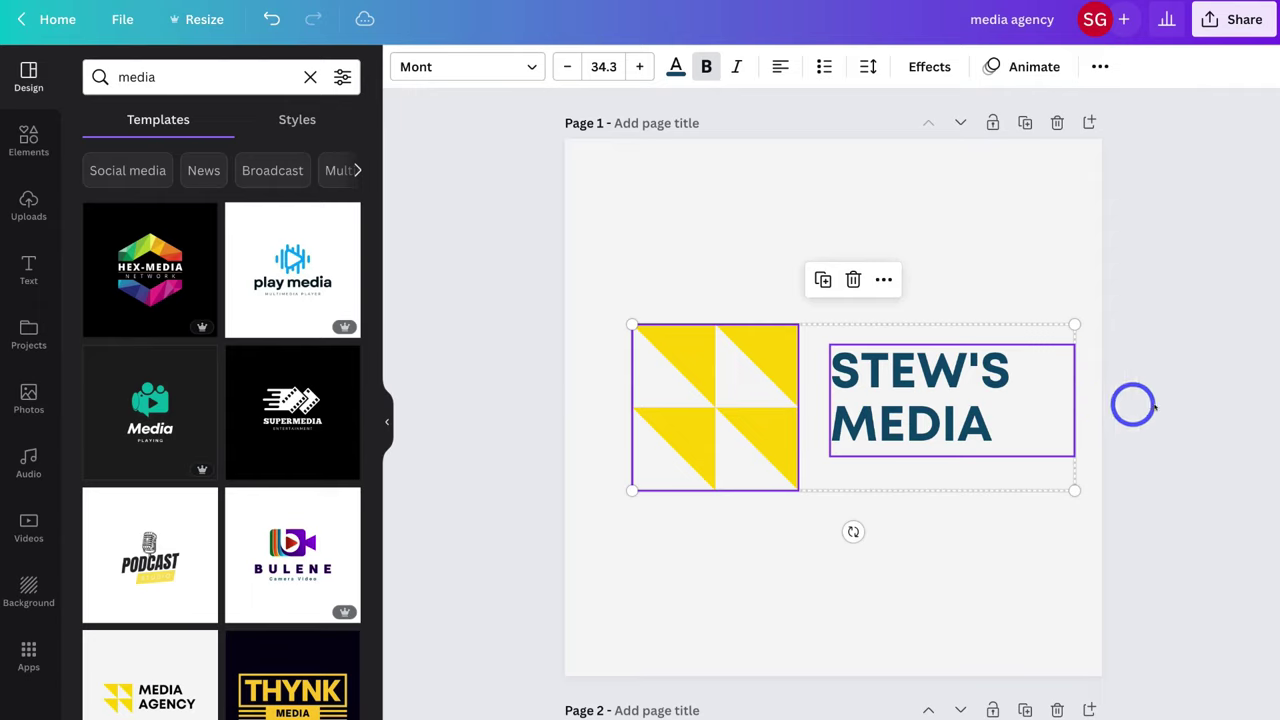
left_click(1189, 407)
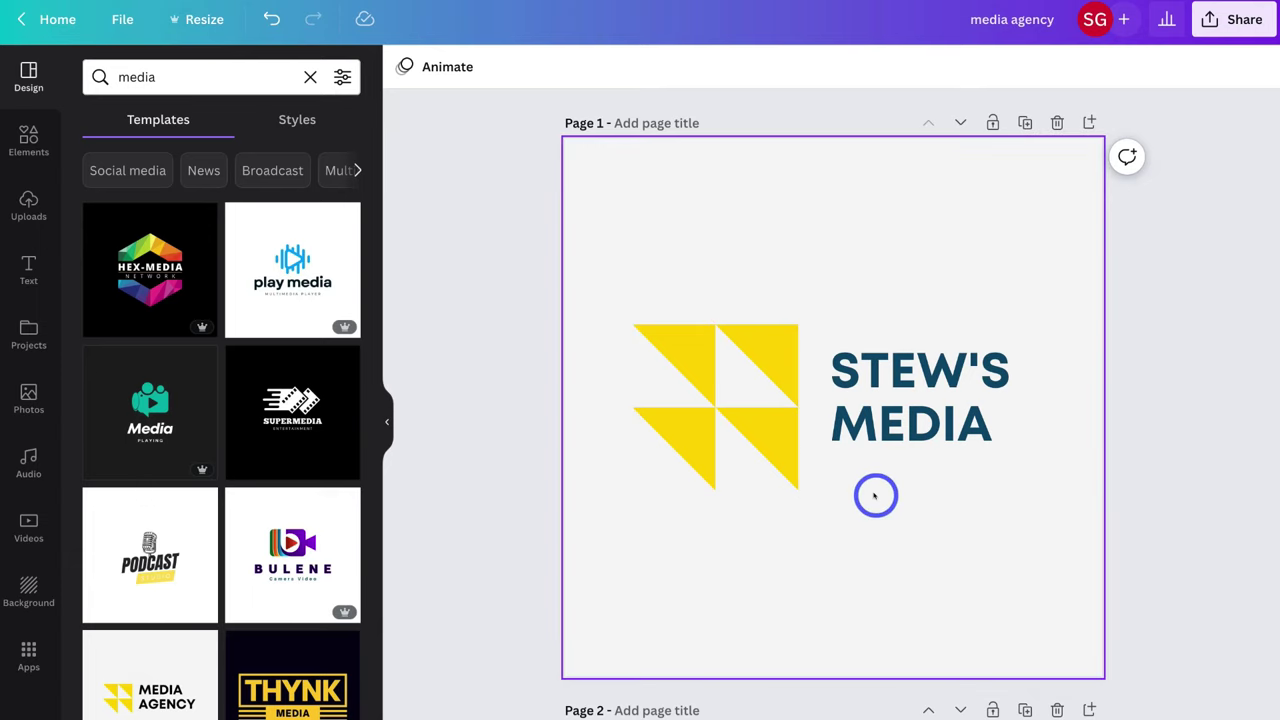
- On page 2, replace the BULENE title with "STEW'S" and the Camera Video subtitle with "Media"
scroll(875, 495, "down", 3)
scroll(875, 495, "down", 4)
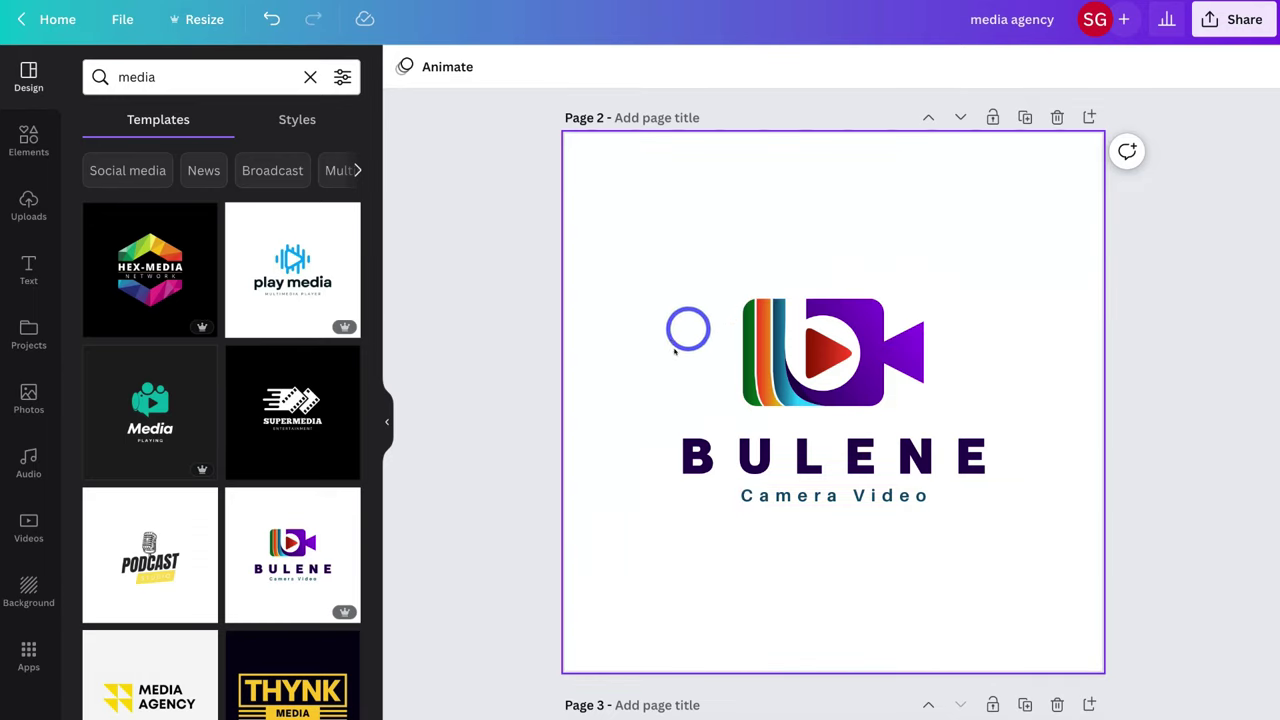
left_click(872, 454)
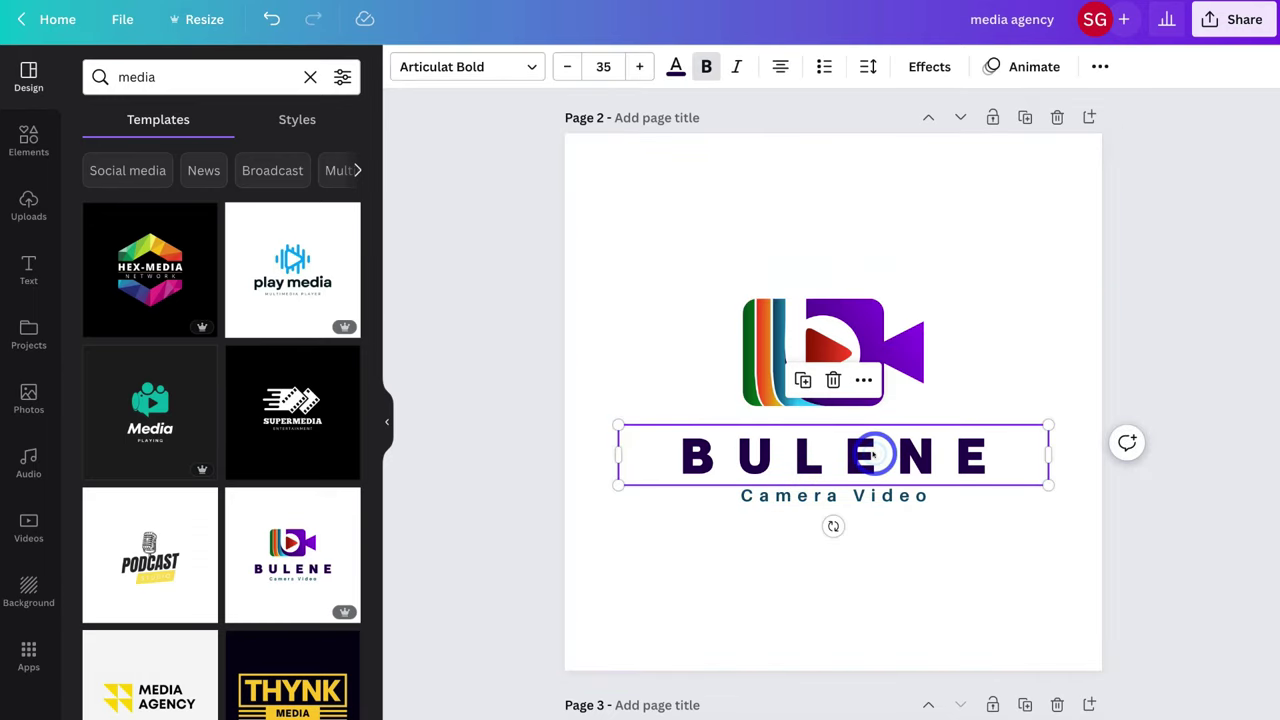
left_click(978, 453)
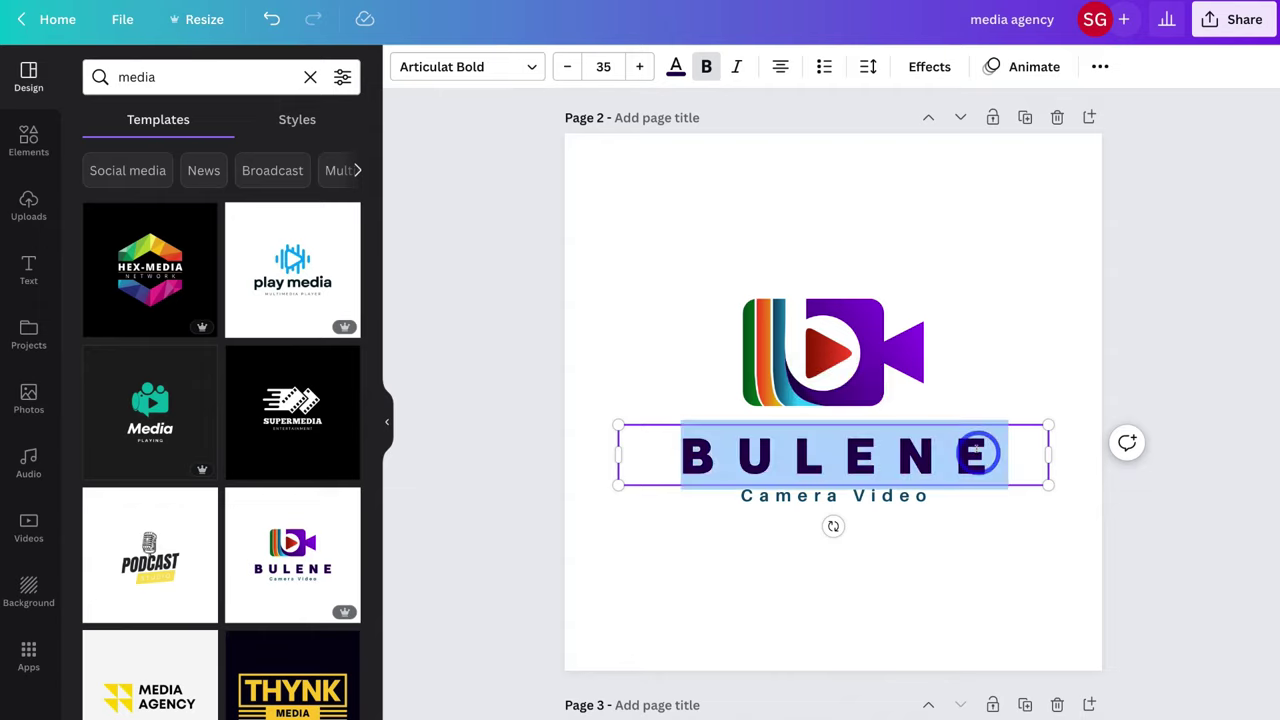
type("STEW'S")
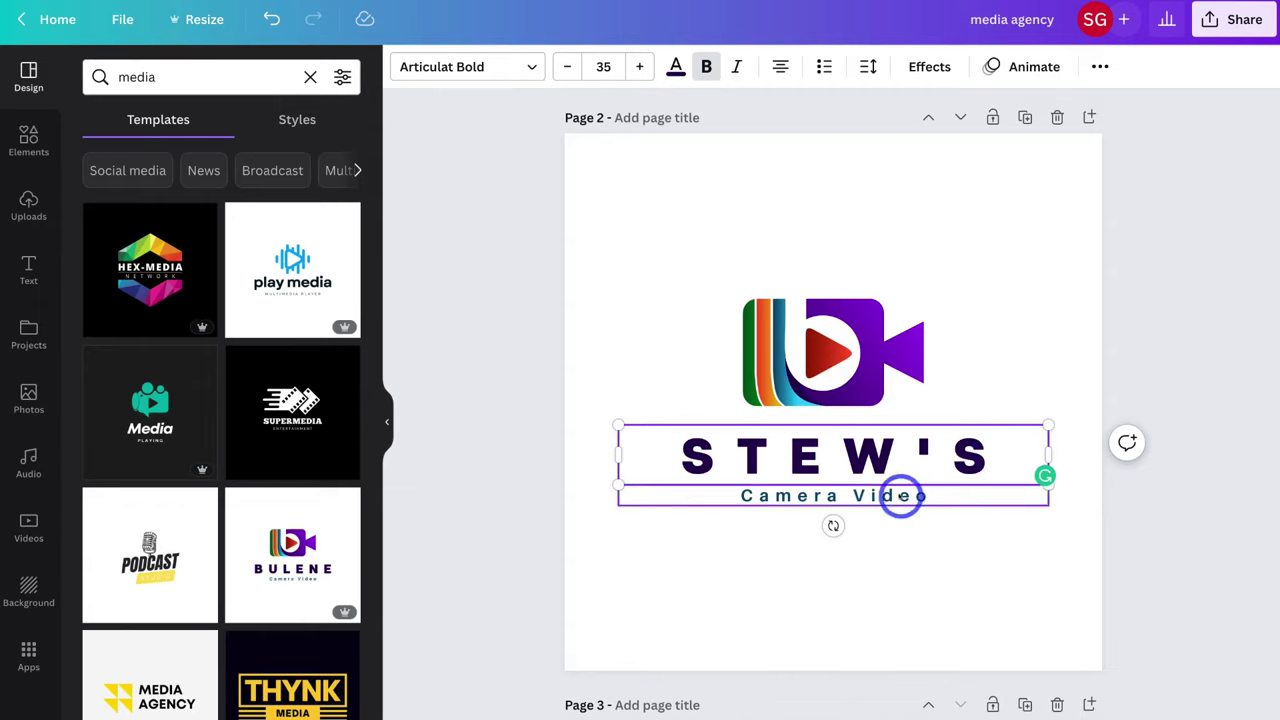
left_click(900, 495)
left_click(922, 495)
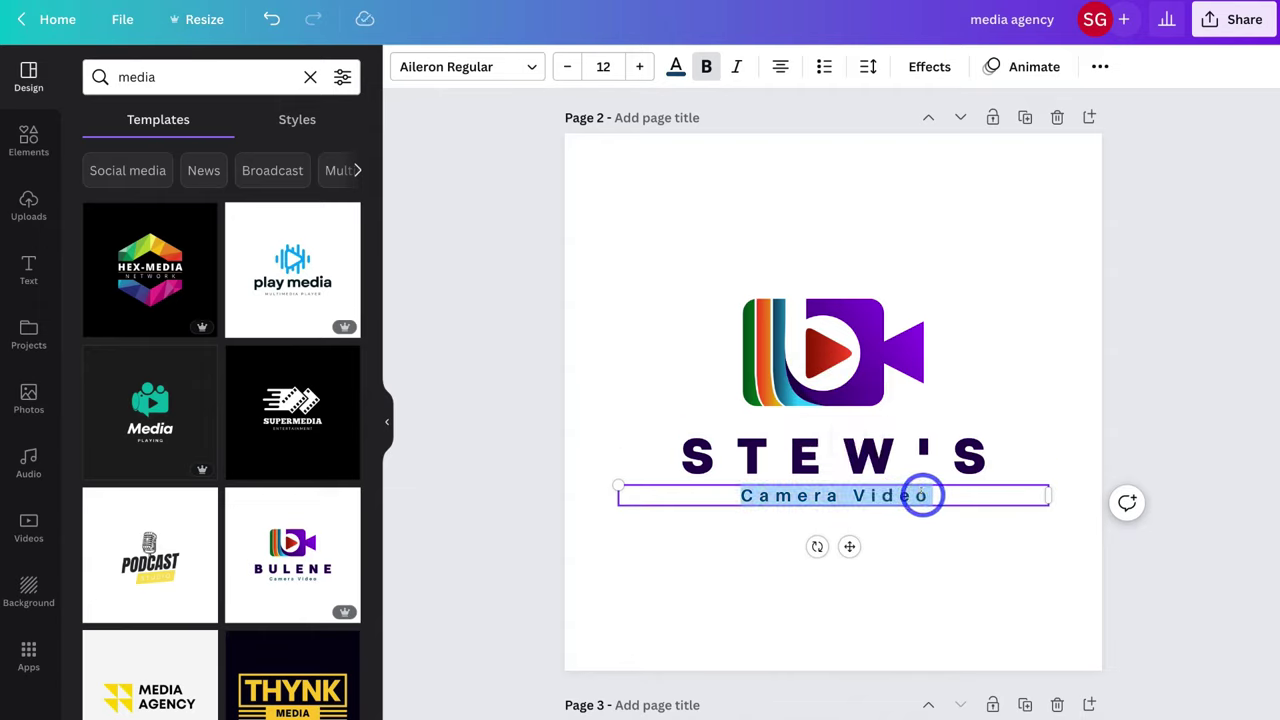
type("Media")
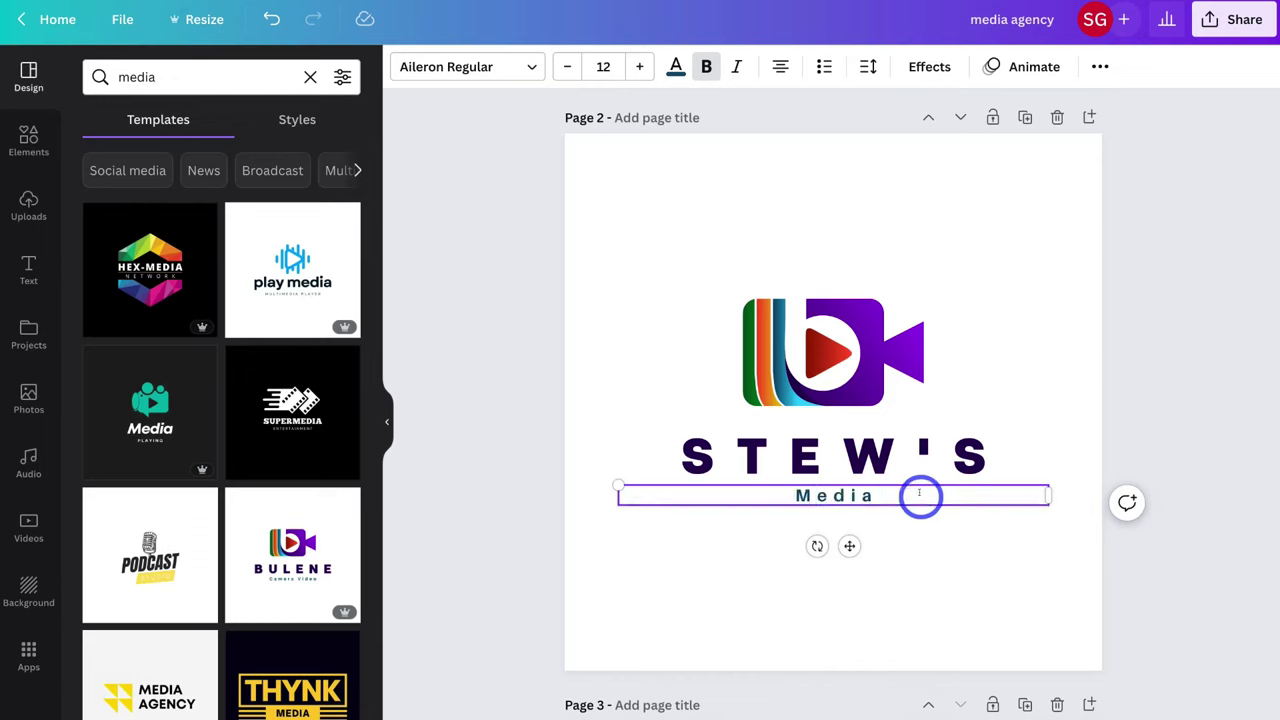
- Increase the font size of the Media subtitle on page 2 to 20
left_click_drag(905, 495, 800, 492)
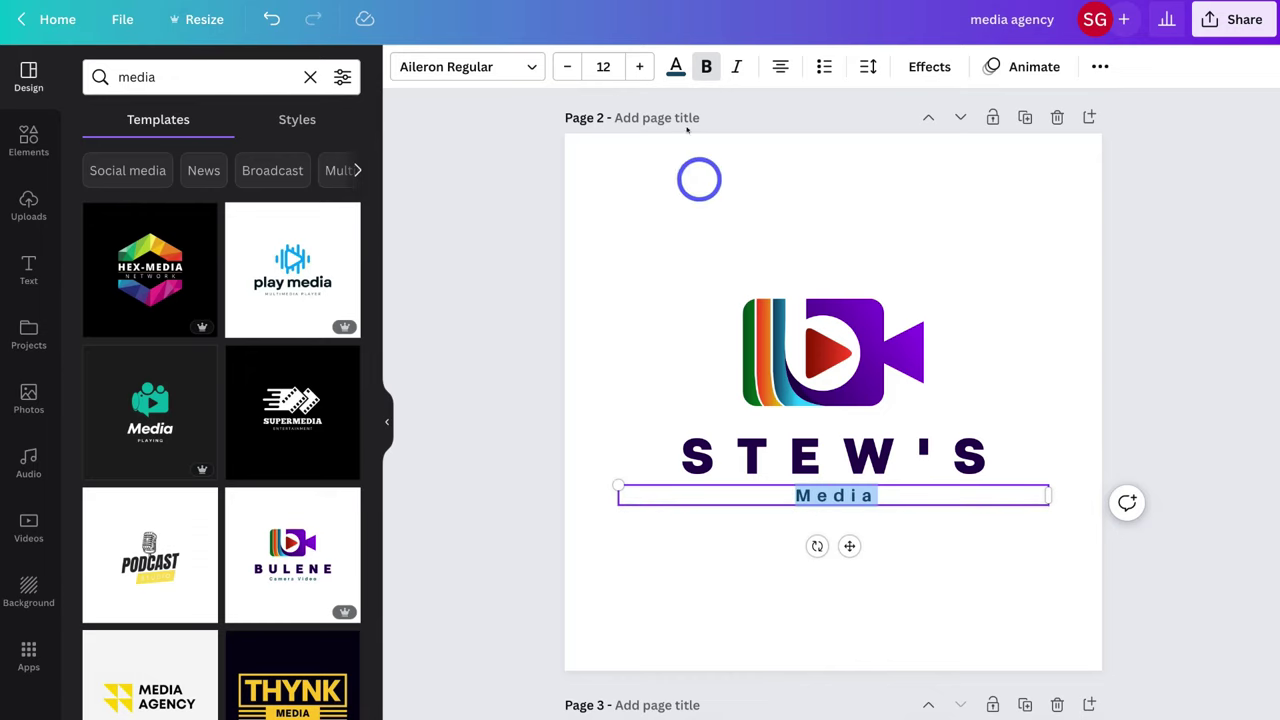
left_click(638, 66)
left_click(638, 66)
left_click(638, 66)
left_click(638, 66)
left_click(988, 311)
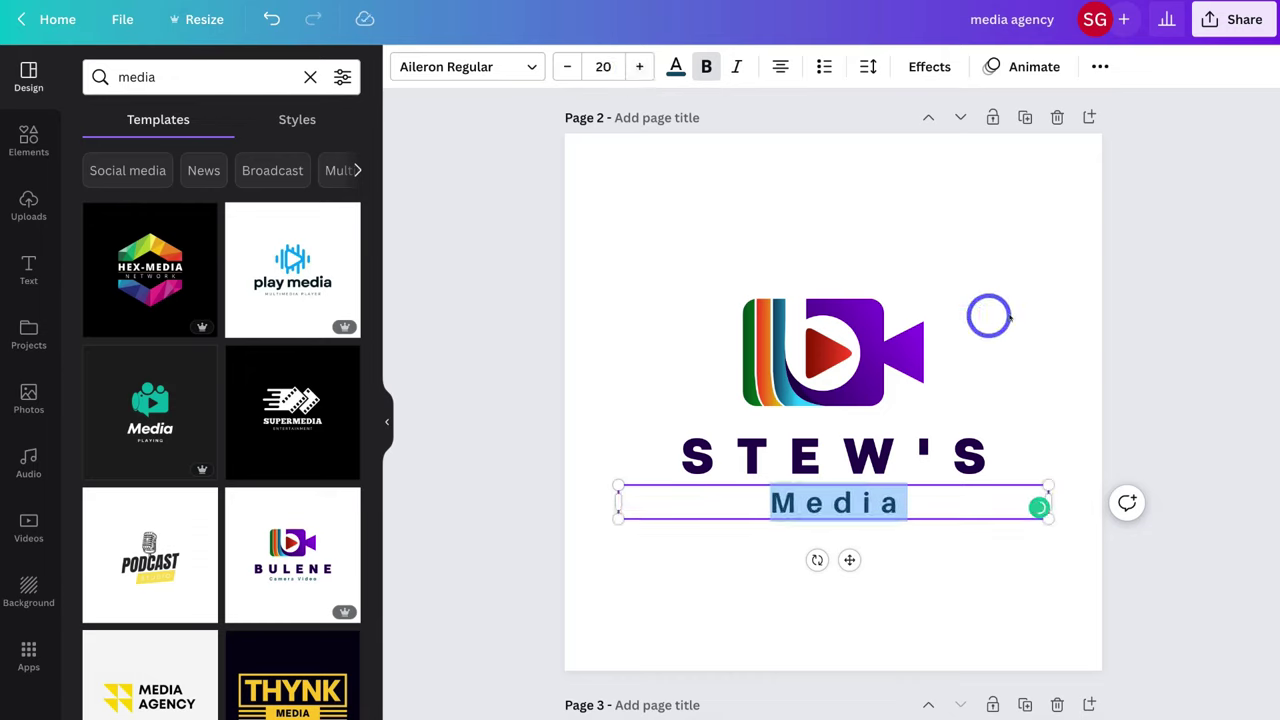
- Move the STEW'S title slightly up toward the camera graphic and bring the Media subtitle up beneath it
left_click(940, 449)
left_click_drag(905, 453, 908, 445)
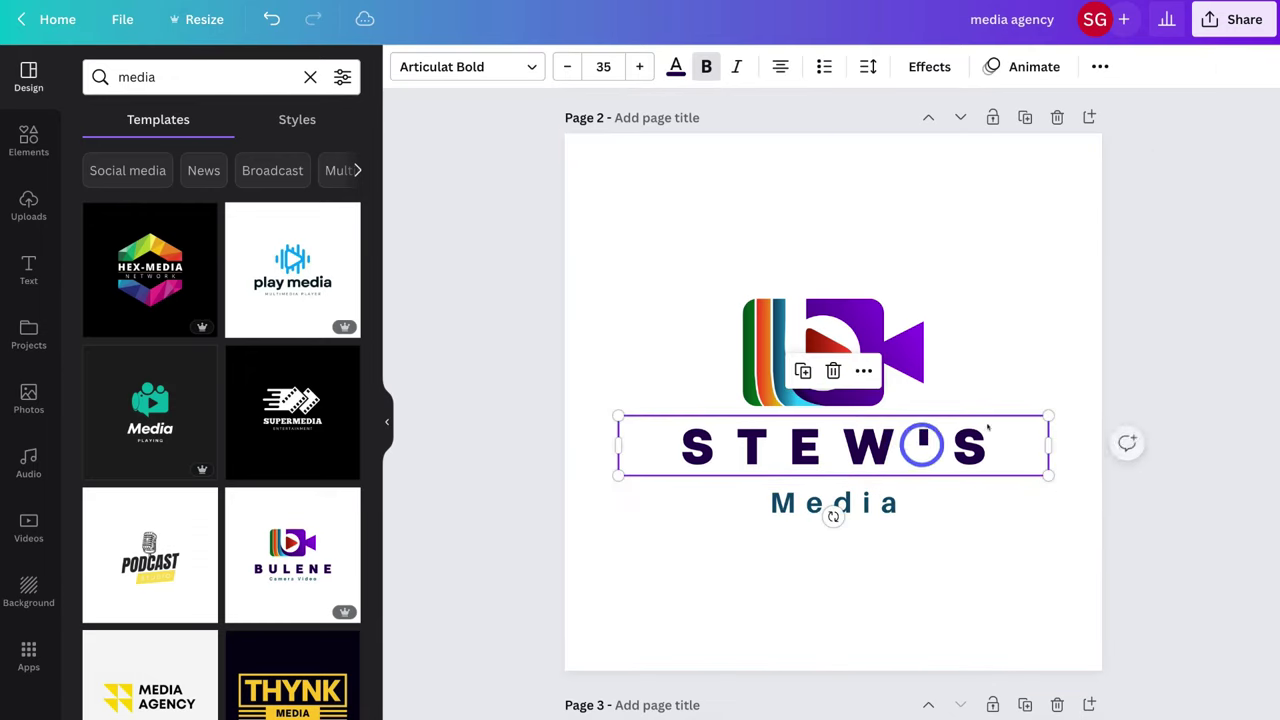
left_click(1046, 358)
left_click_drag(884, 502, 877, 491)
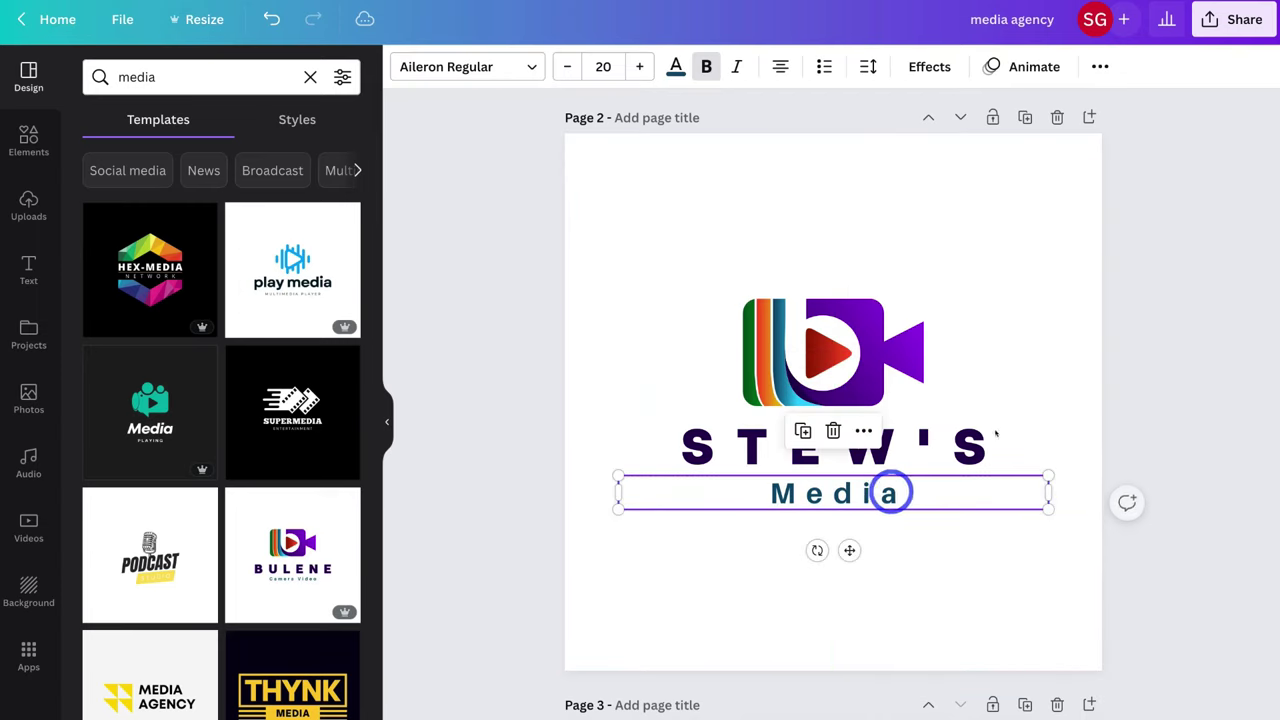
left_click(1035, 327)
- Compare the editing options of page 2's camera graphic with those of page 1's yellow triangle graphic
left_click(879, 343)
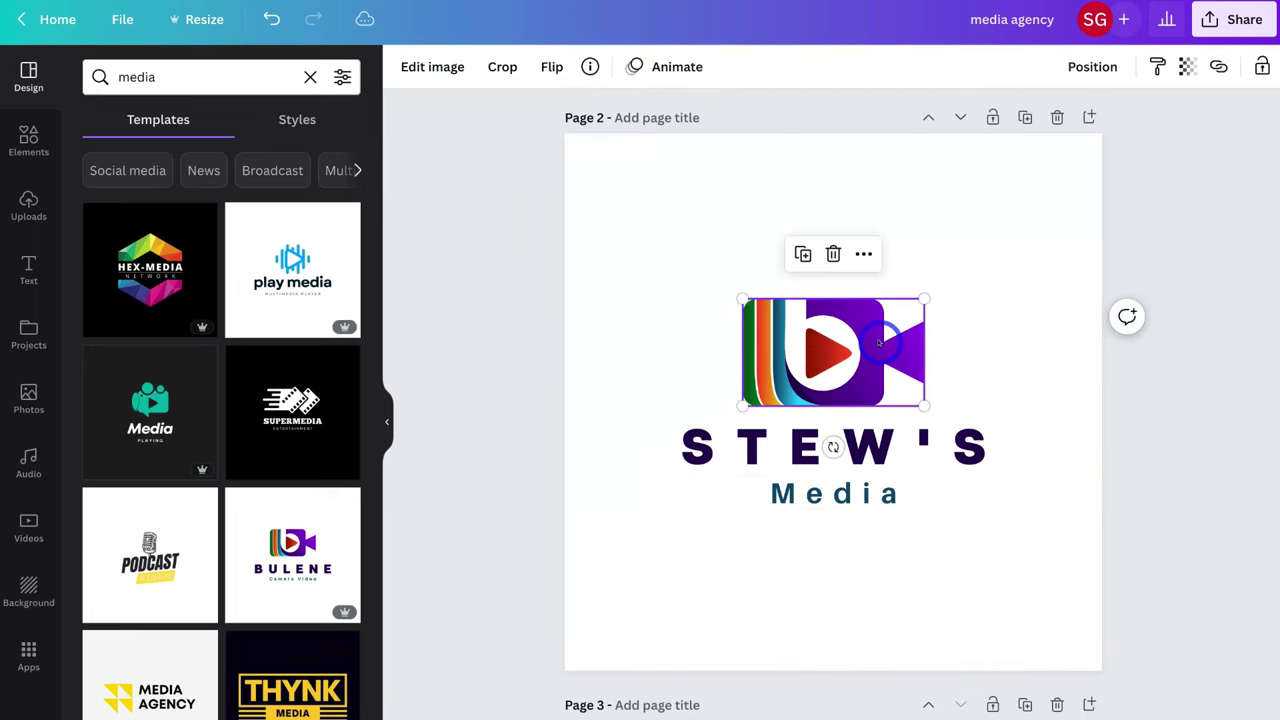
scroll(835, 400, "up", 5)
left_click(680, 263)
left_click(720, 283)
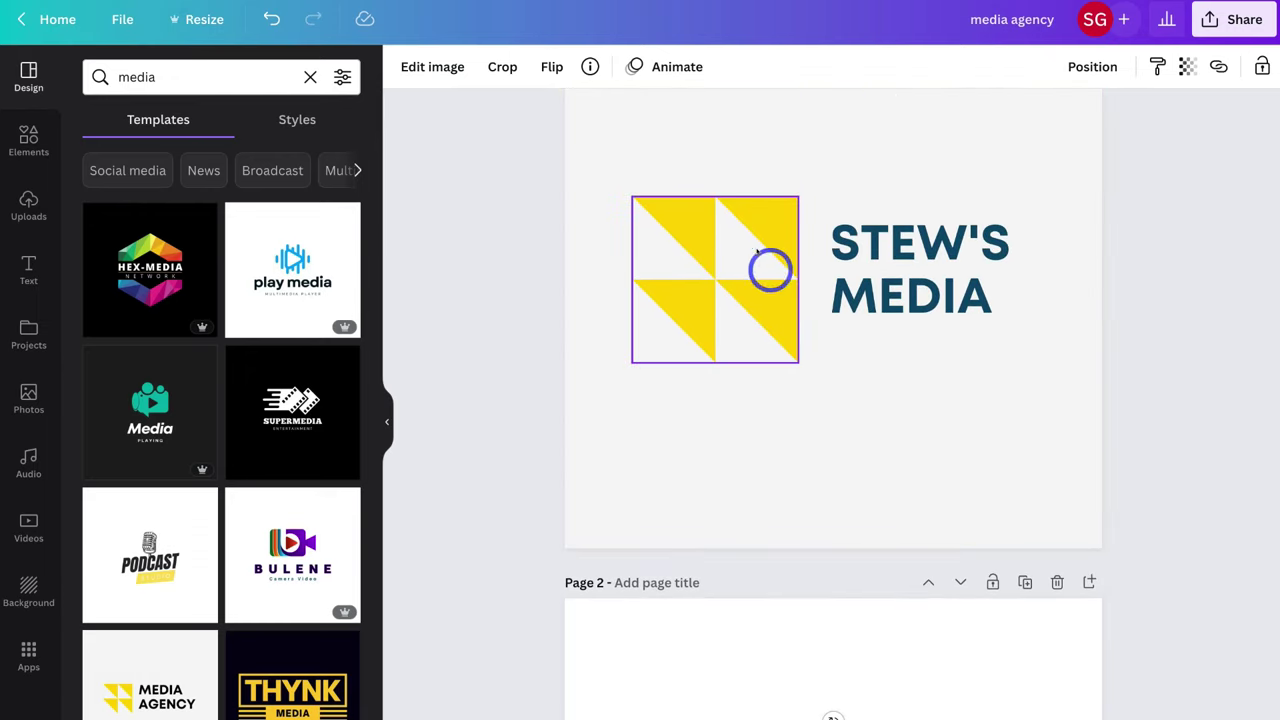
scroll(755, 277, "down", 5)
left_click(830, 260)
scroll(830, 300, "up", 1)
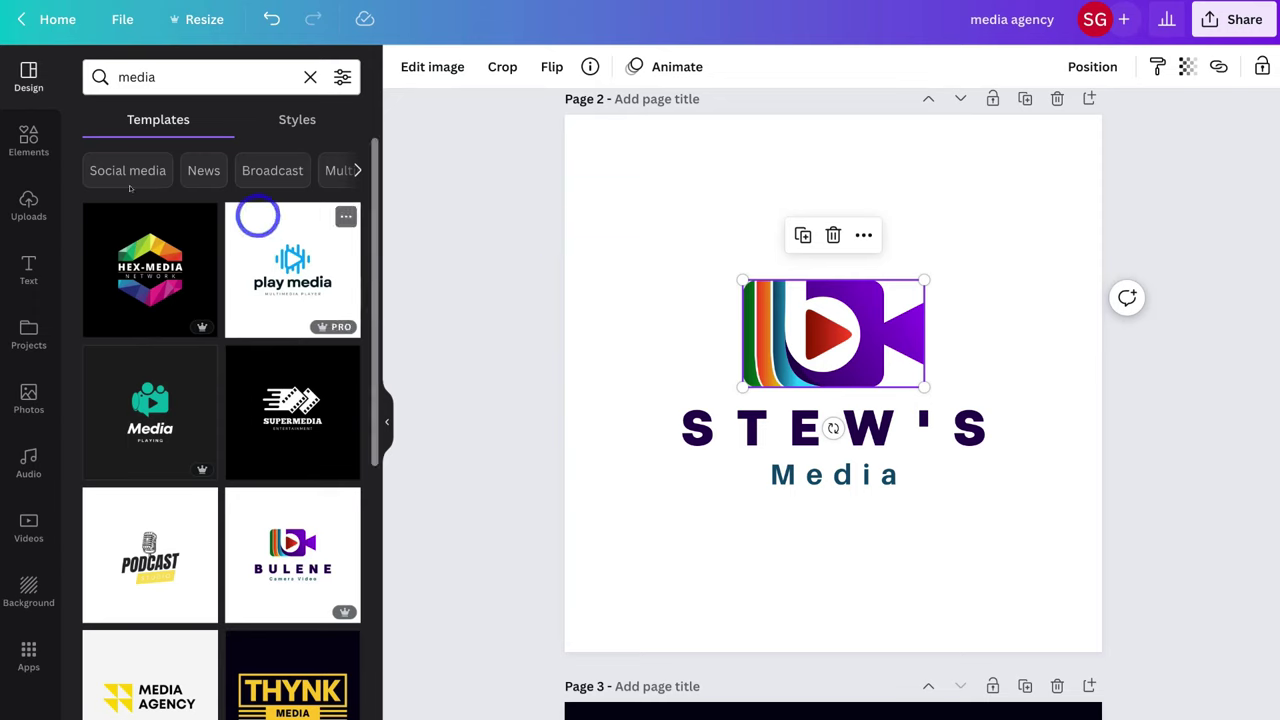
- Search the element graphics for "media", then refine the search to "media logo"
left_click(28, 140)
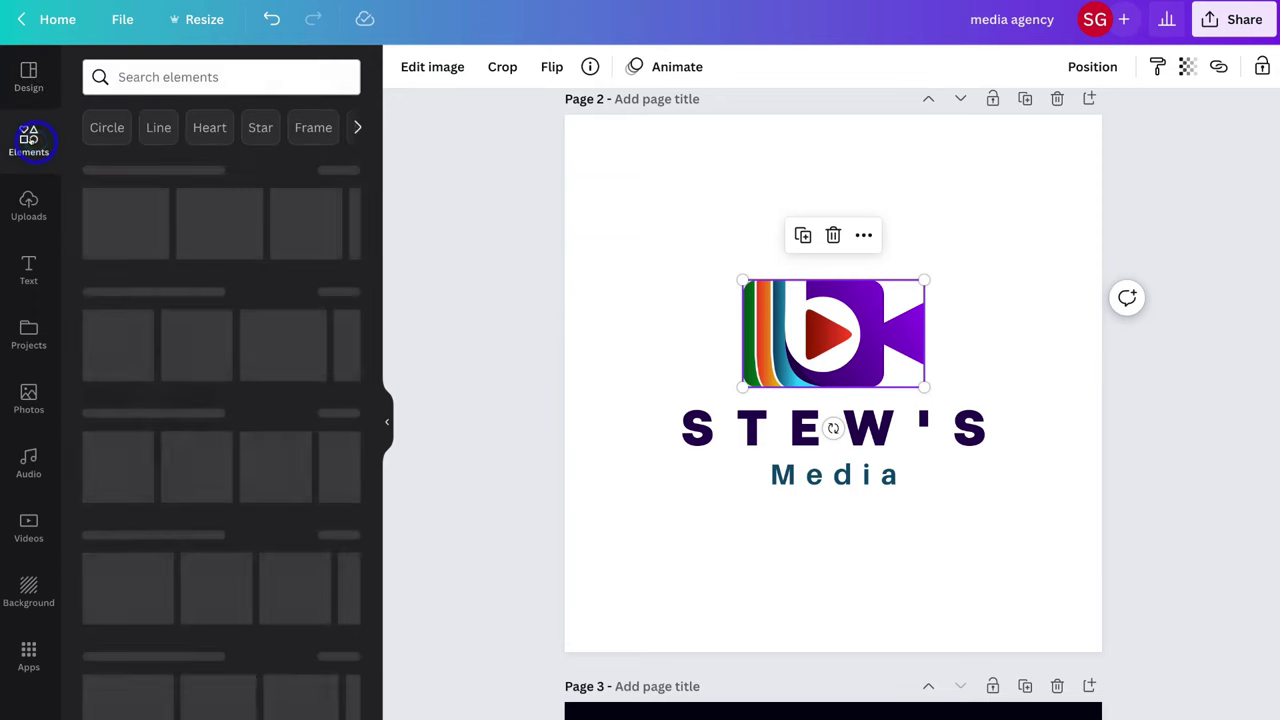
left_click(171, 77)
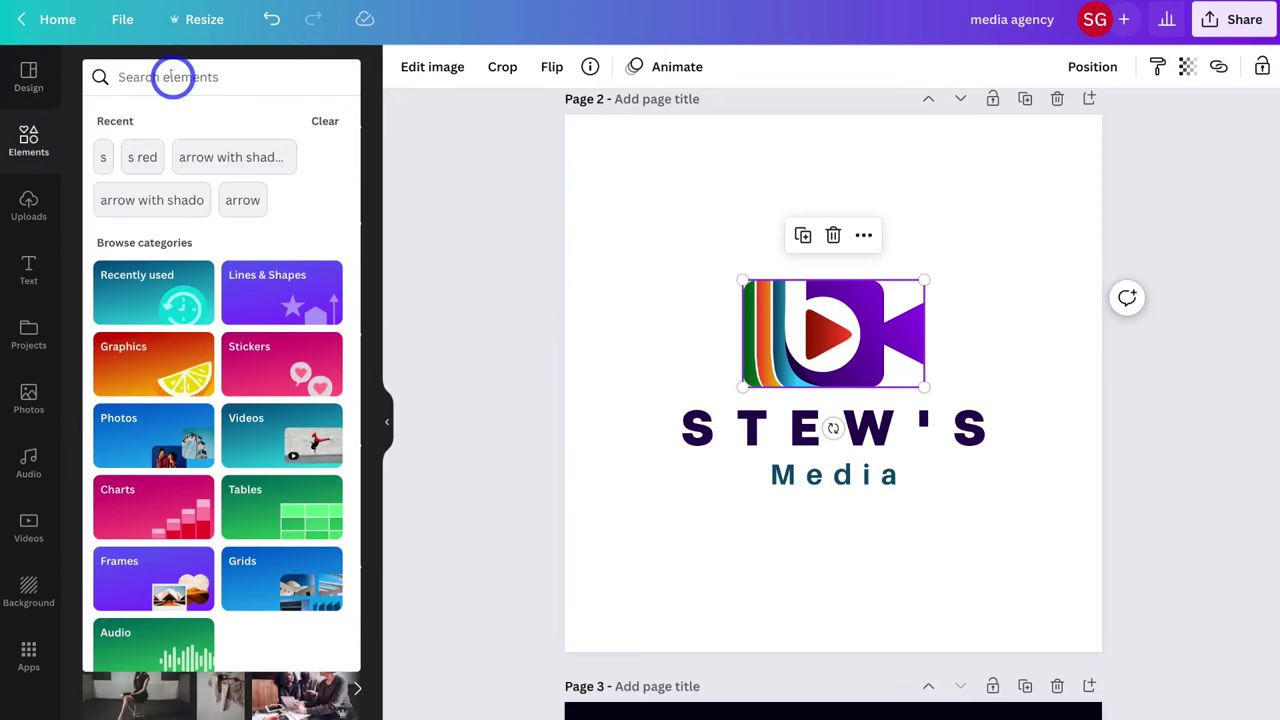
type("media")
key("Return")
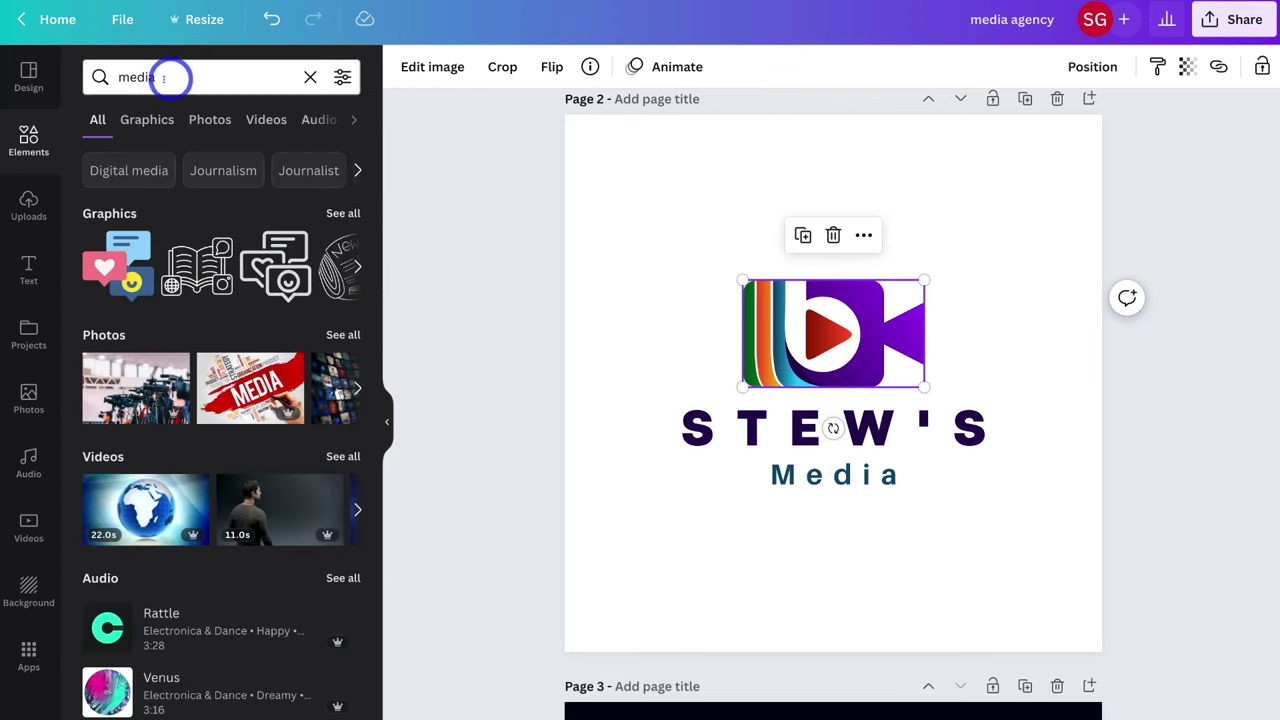
left_click(333, 213)
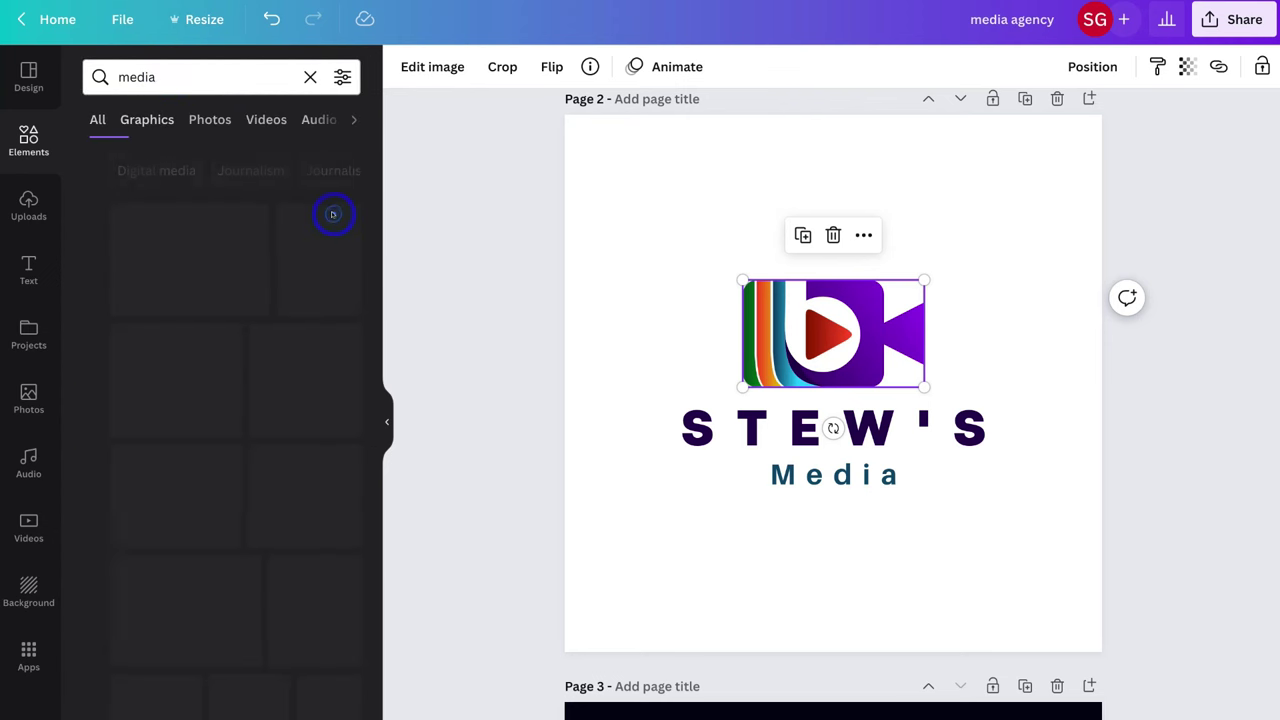
scroll(330, 210, "down", 10)
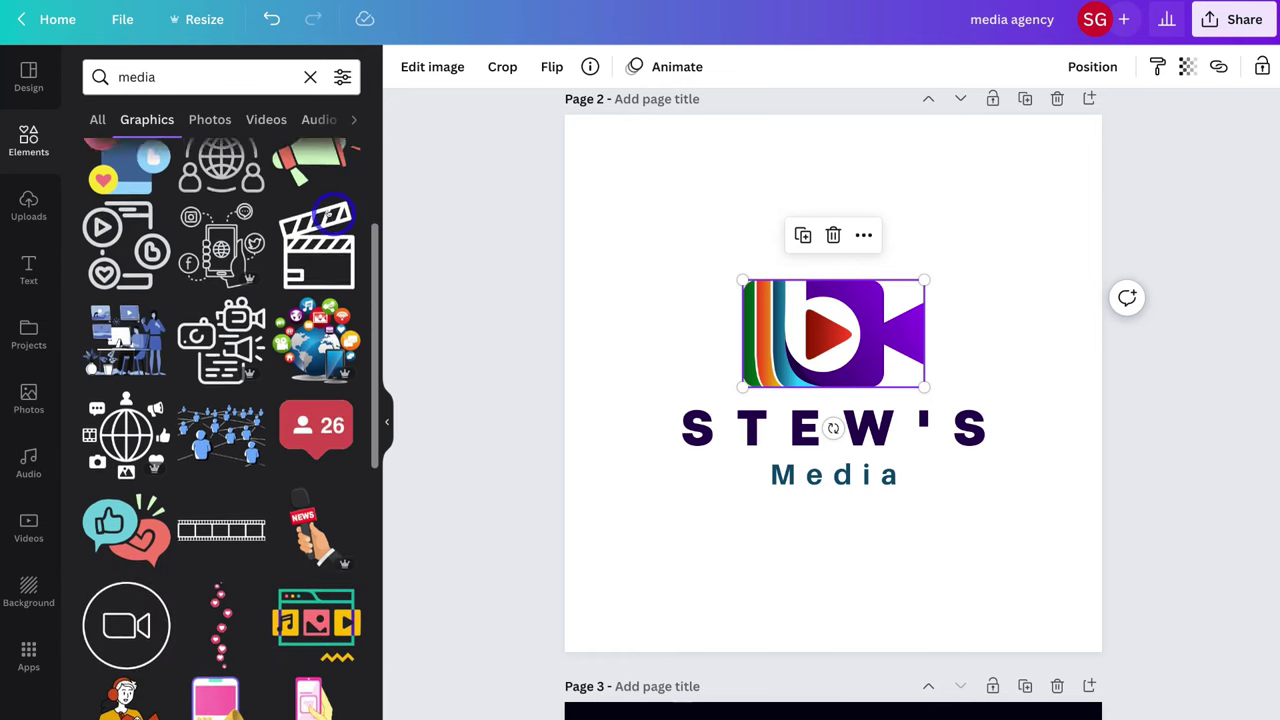
scroll(250, 250, "up", 10)
left_click(166, 80)
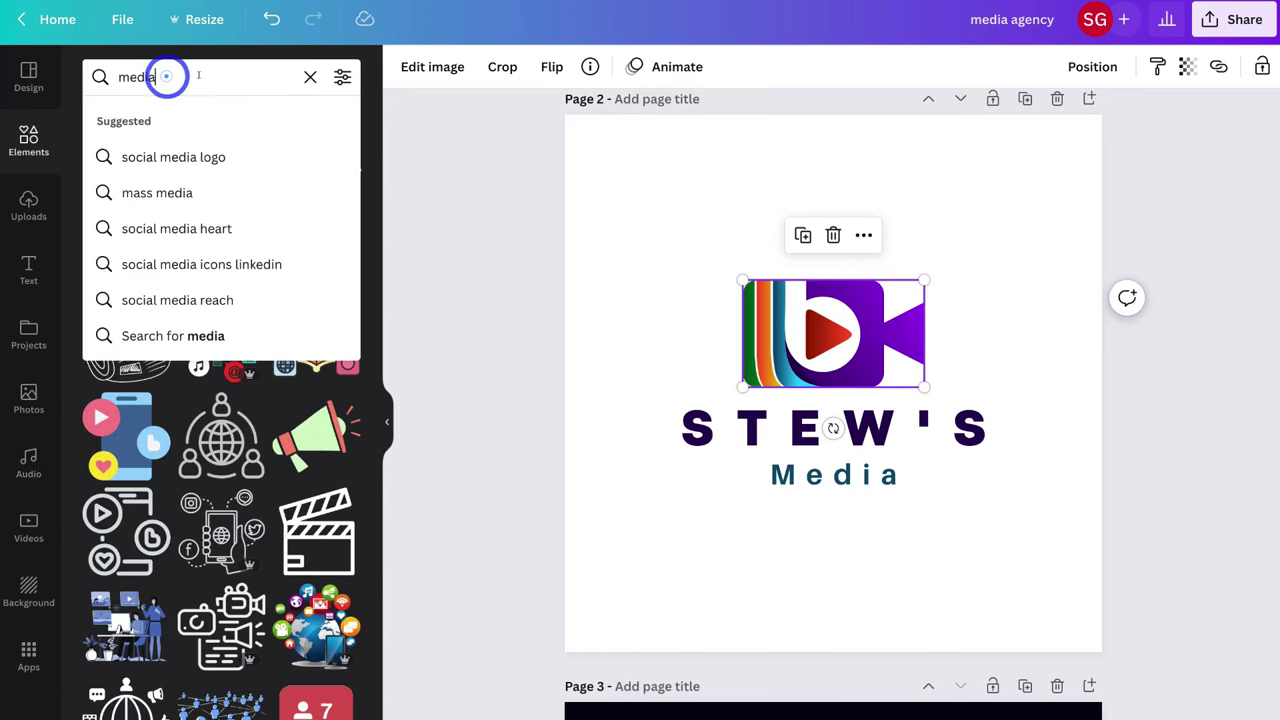
type("logo")
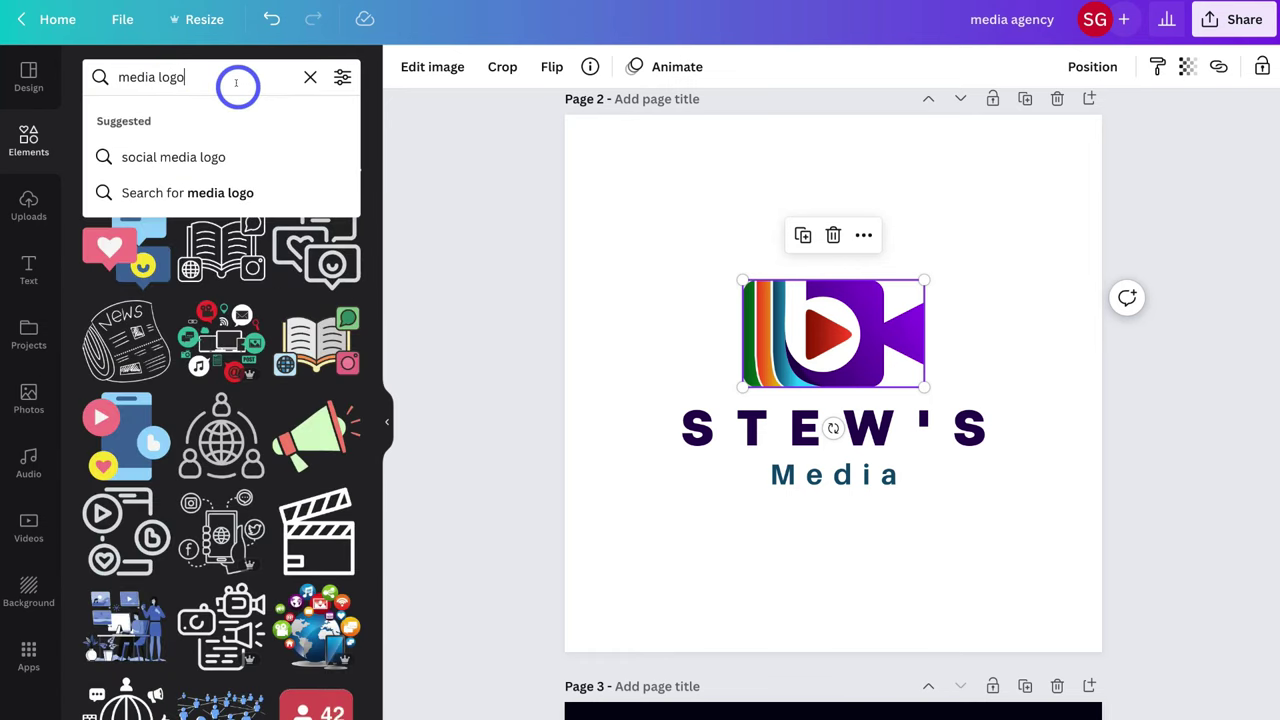
key("Return")
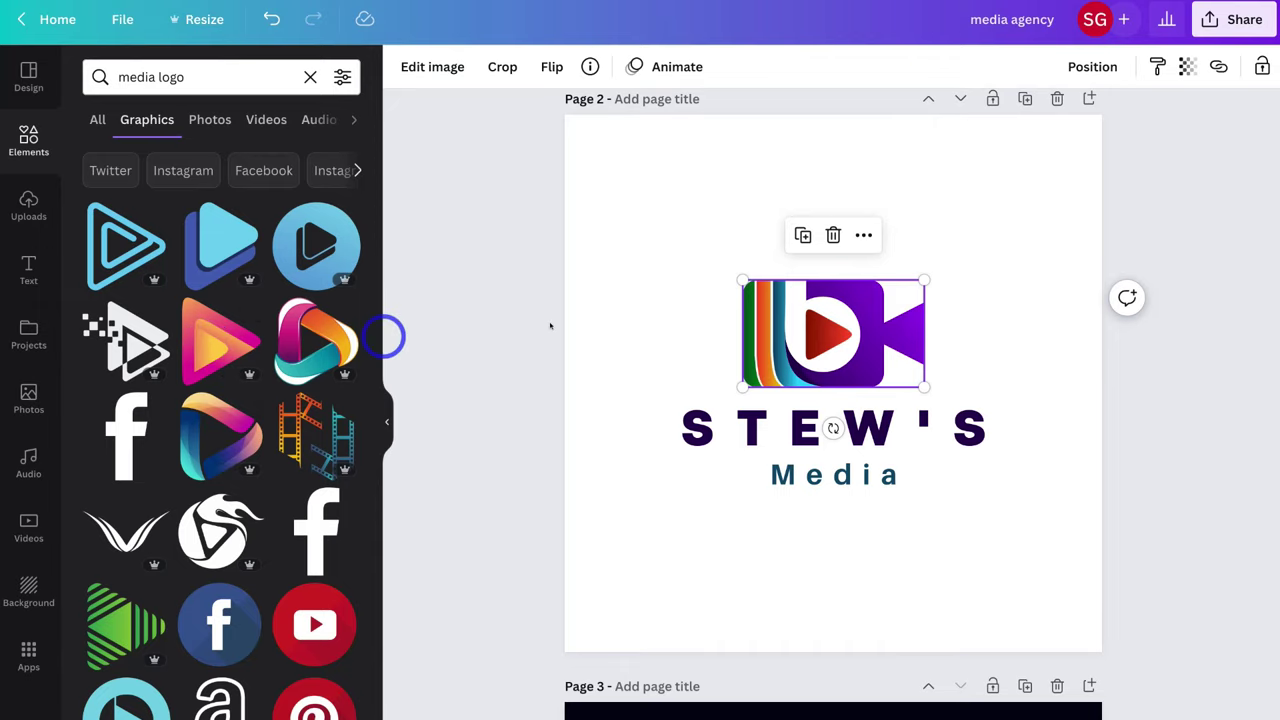
- Replace page 2's camera graphic with the multicolored rounded play-triangle graphic, scaled down, rotated to point upward and placed above STEW'S
left_click(833, 235)
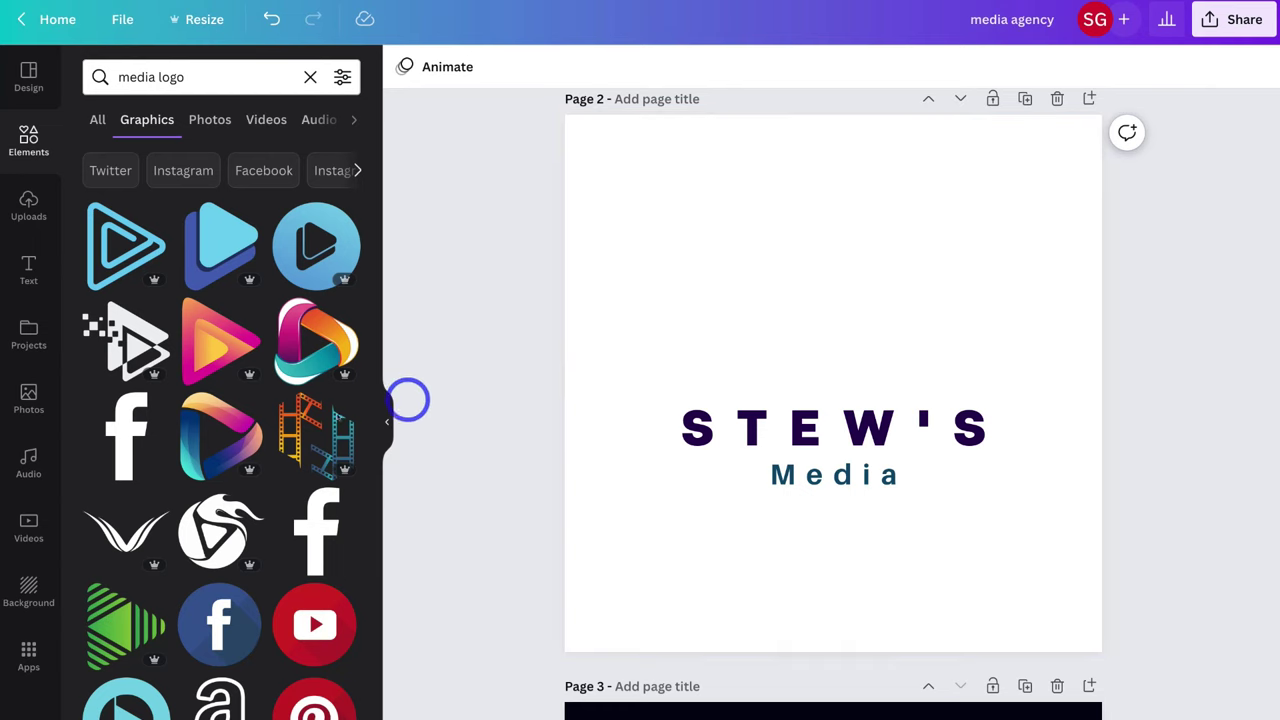
left_click(225, 428)
left_click_drag(1032, 594, 775, 330)
left_click_drag(697, 257, 826, 312)
left_click_drag(836, 437, 760, 428)
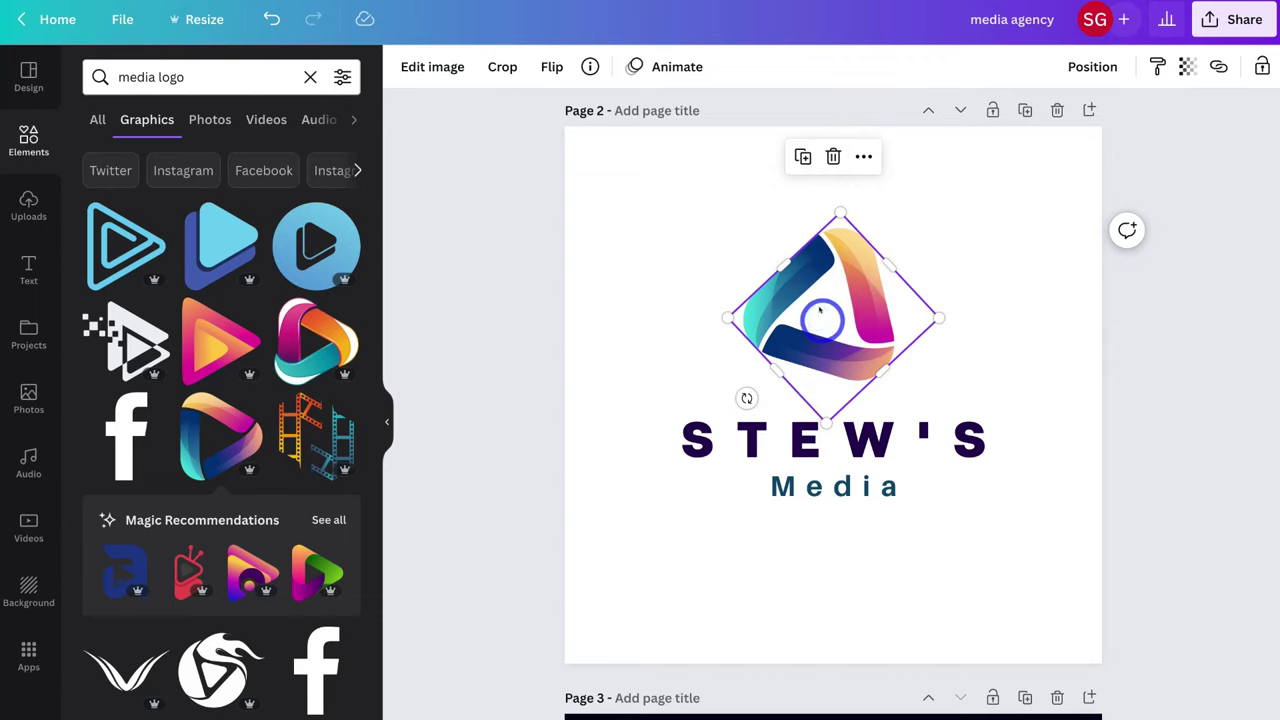
left_click(628, 238)
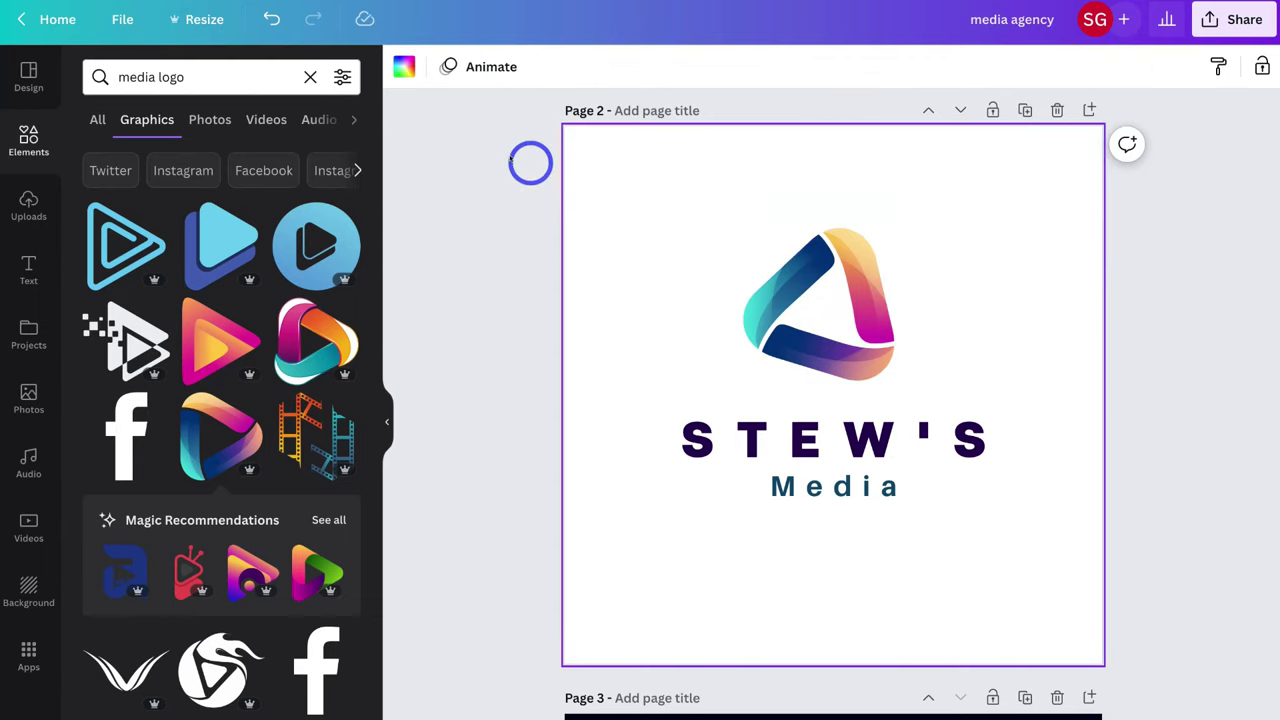
- Try a light gray background color on page 2, then restore white #ffffff
left_click(404, 70)
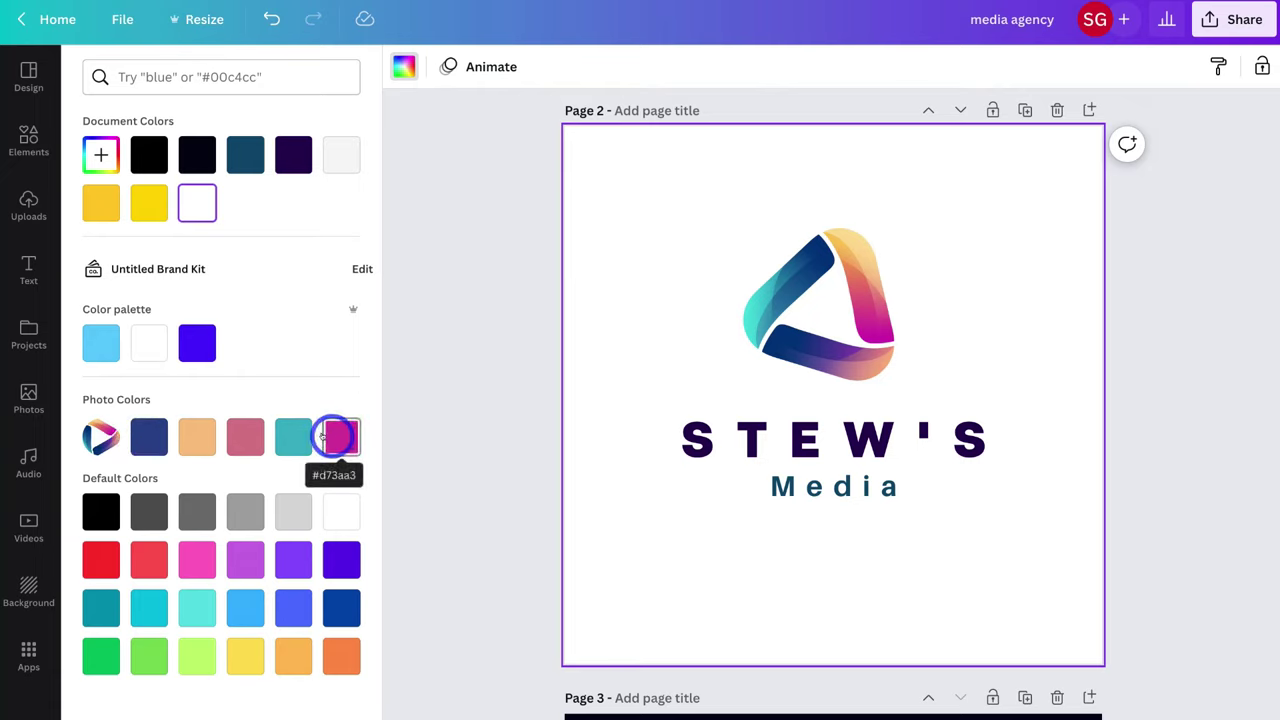
left_click(100, 154)
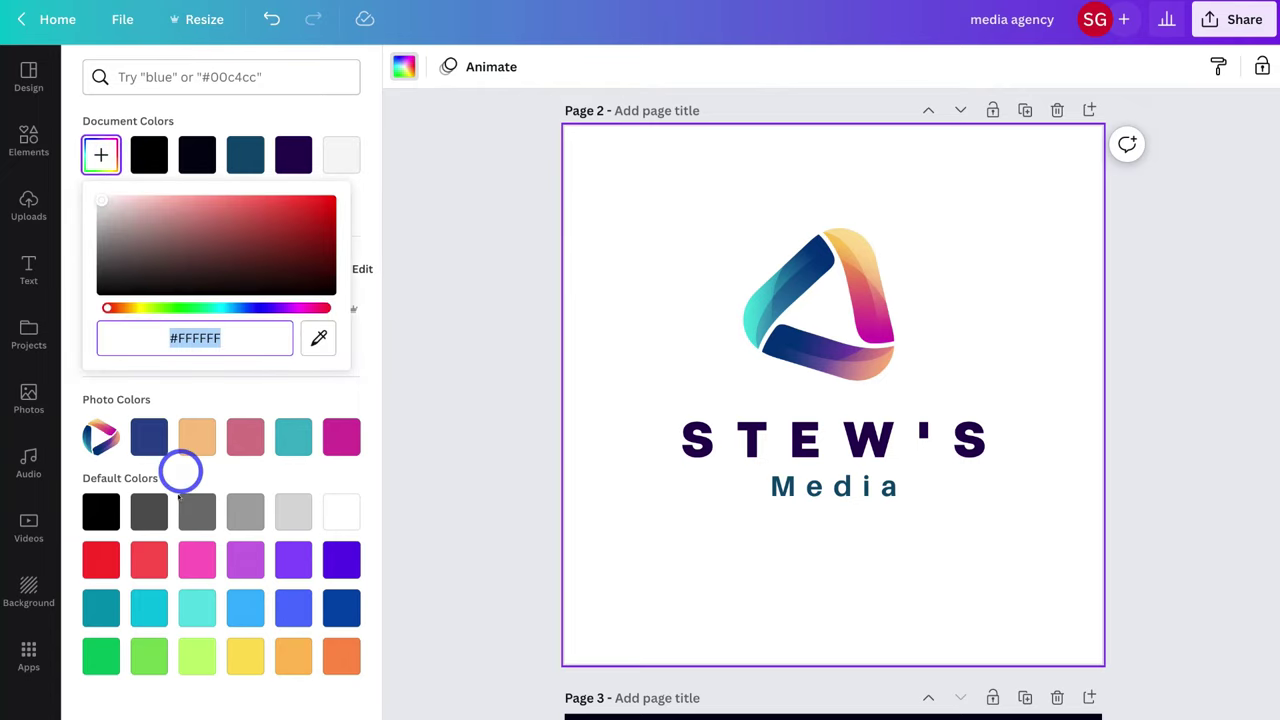
left_click(293, 511)
left_click(336, 511)
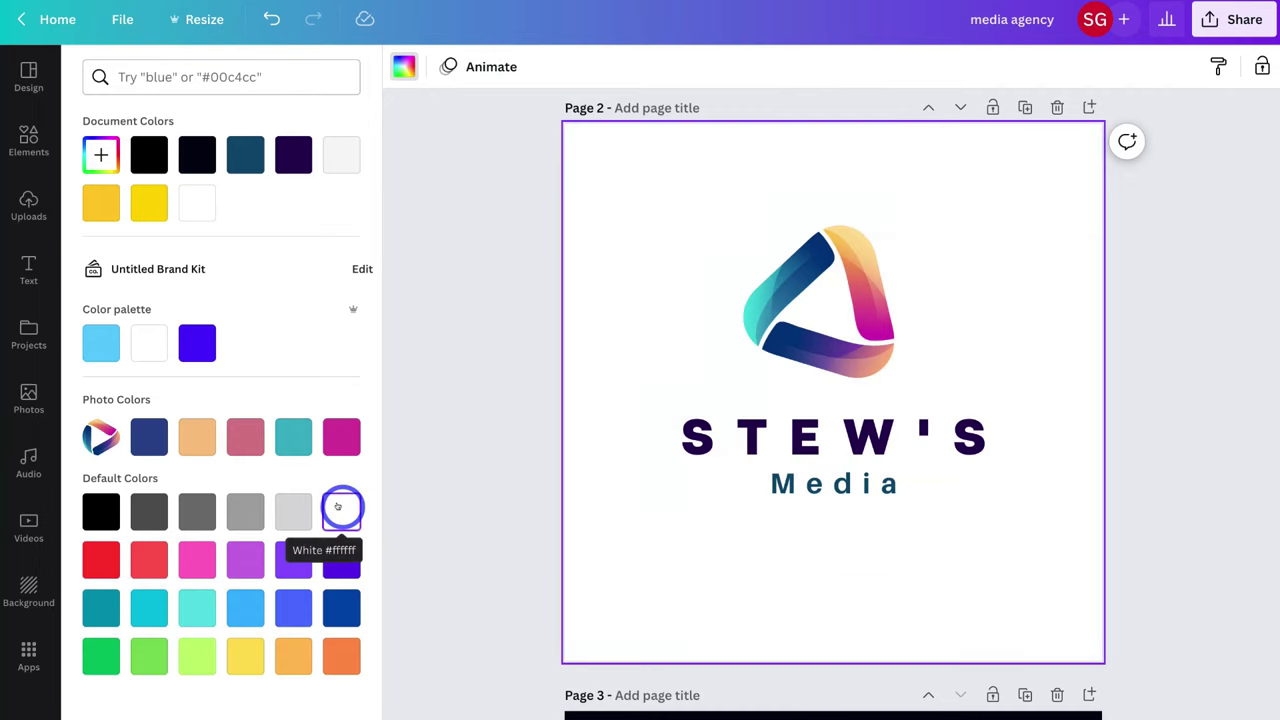
- Replace the THYNK text on page 3's yellow and black logo with STEW'S
scroll(725, 519, "down", 4)
scroll(725, 519, "down", 2)
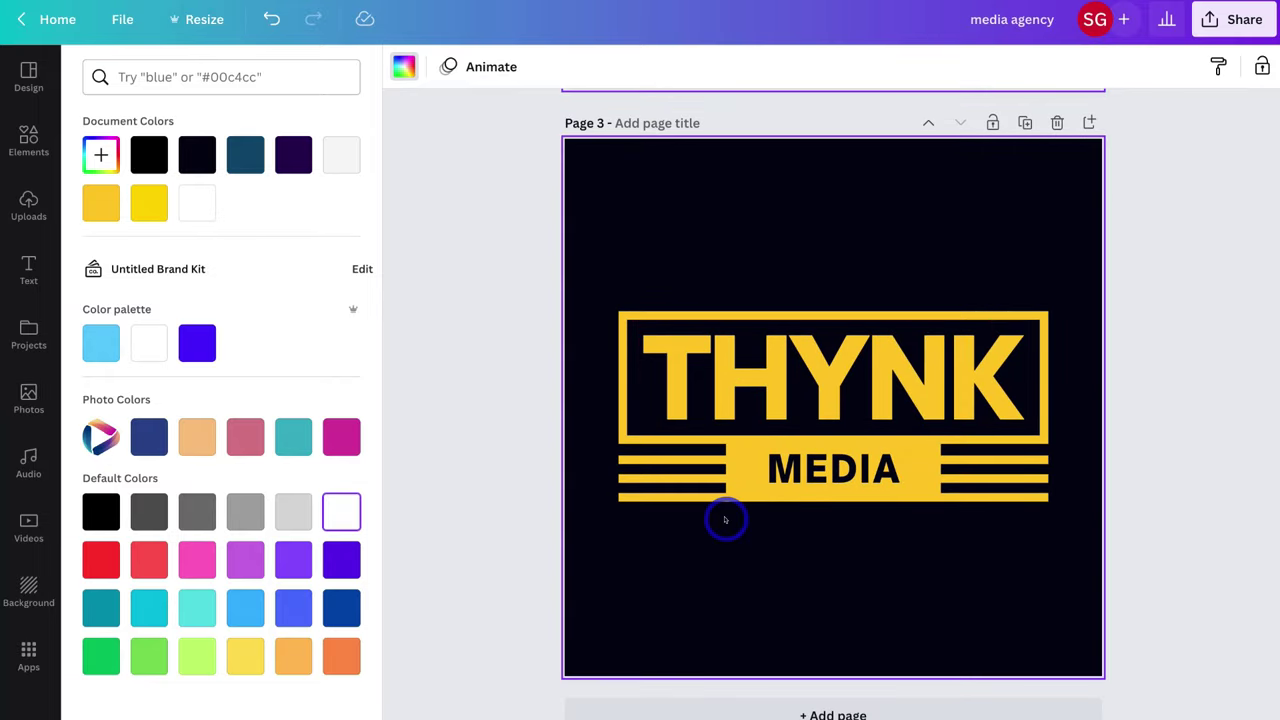
left_click(929, 386)
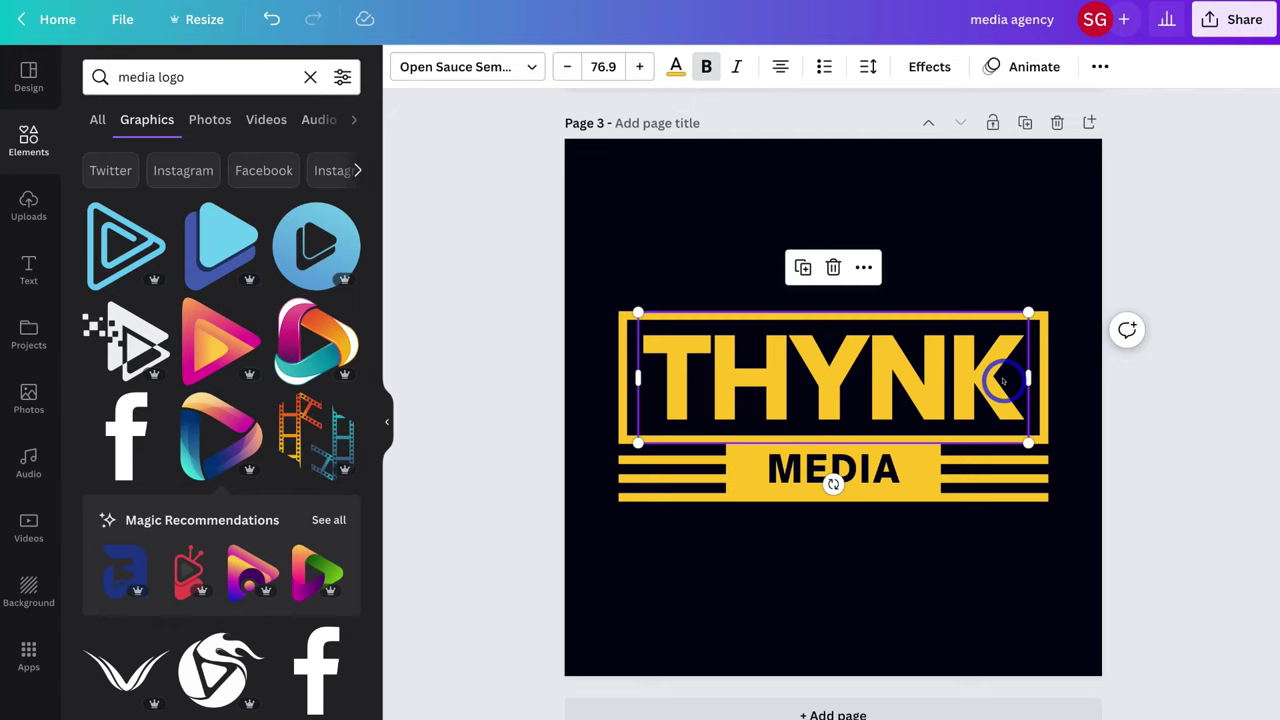
double_click(1002, 380)
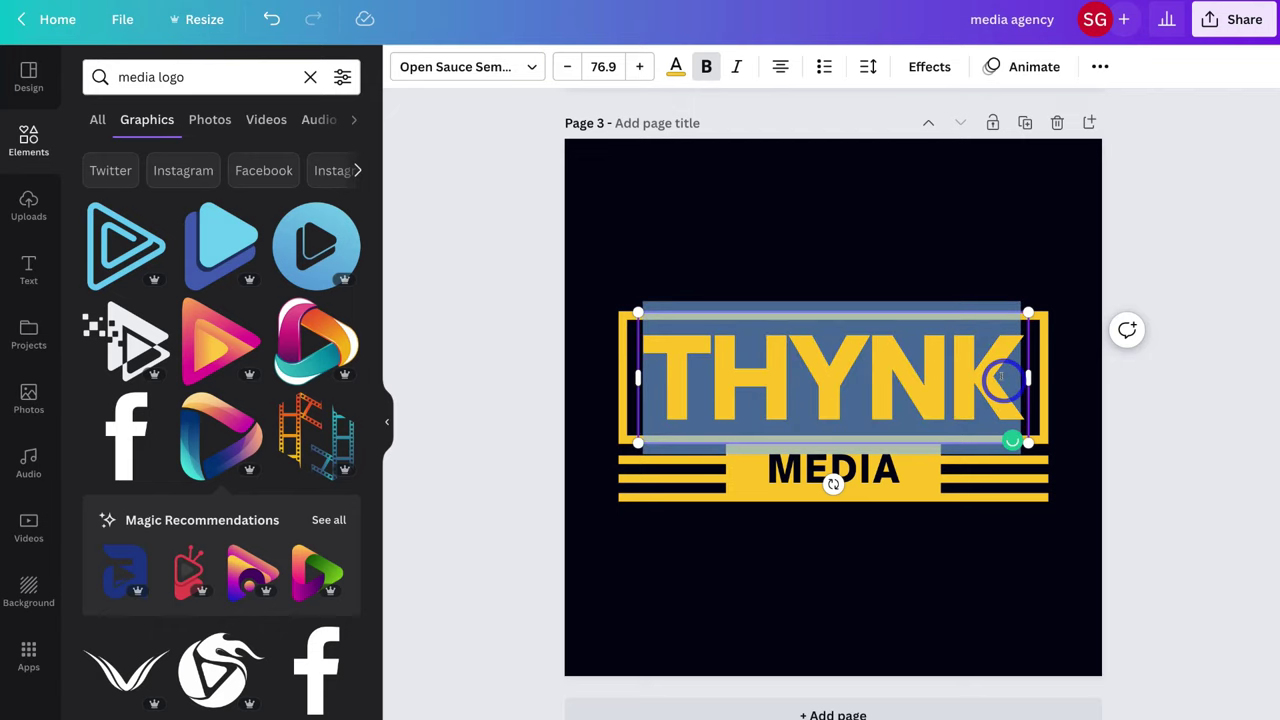
type("STEW'S")
left_click_drag(1029, 453, 1114, 437)
left_click(1147, 441)
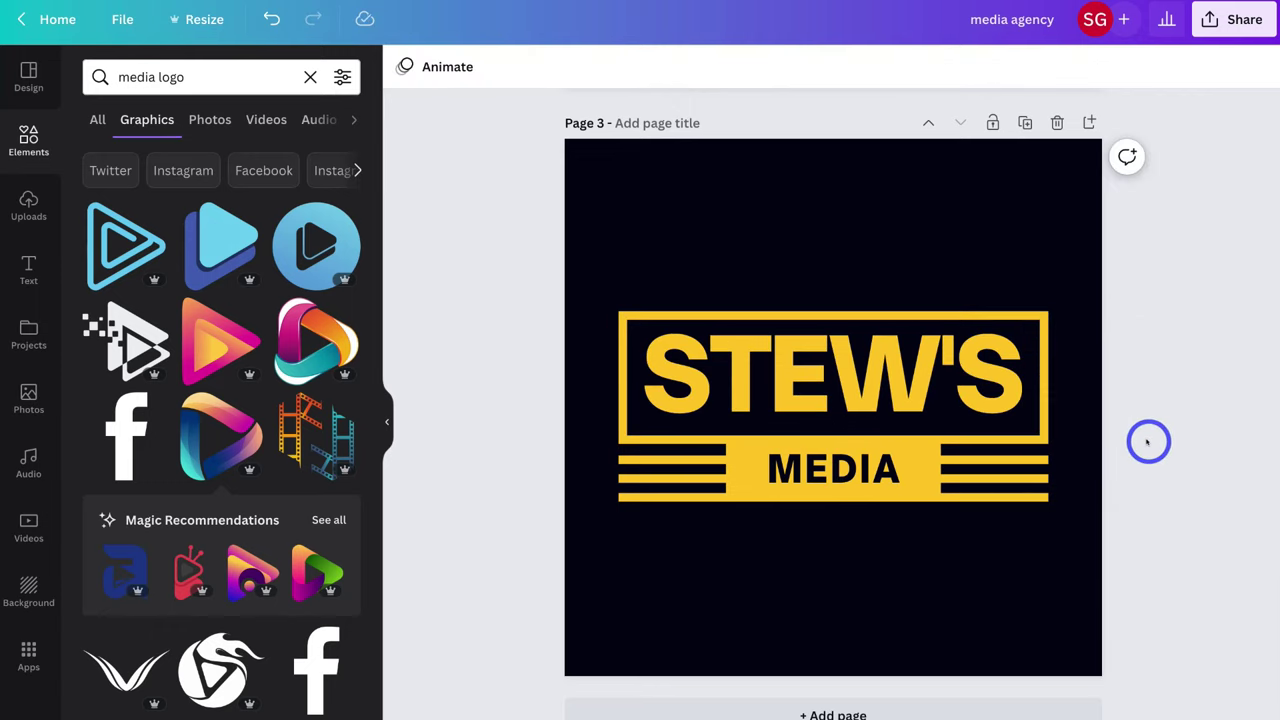
- Look through the uploads, text styles, photos and backgrounds available for customizing the logos
scroll(1148, 442, "up", 8)
scroll(1148, 442, "up", 5)
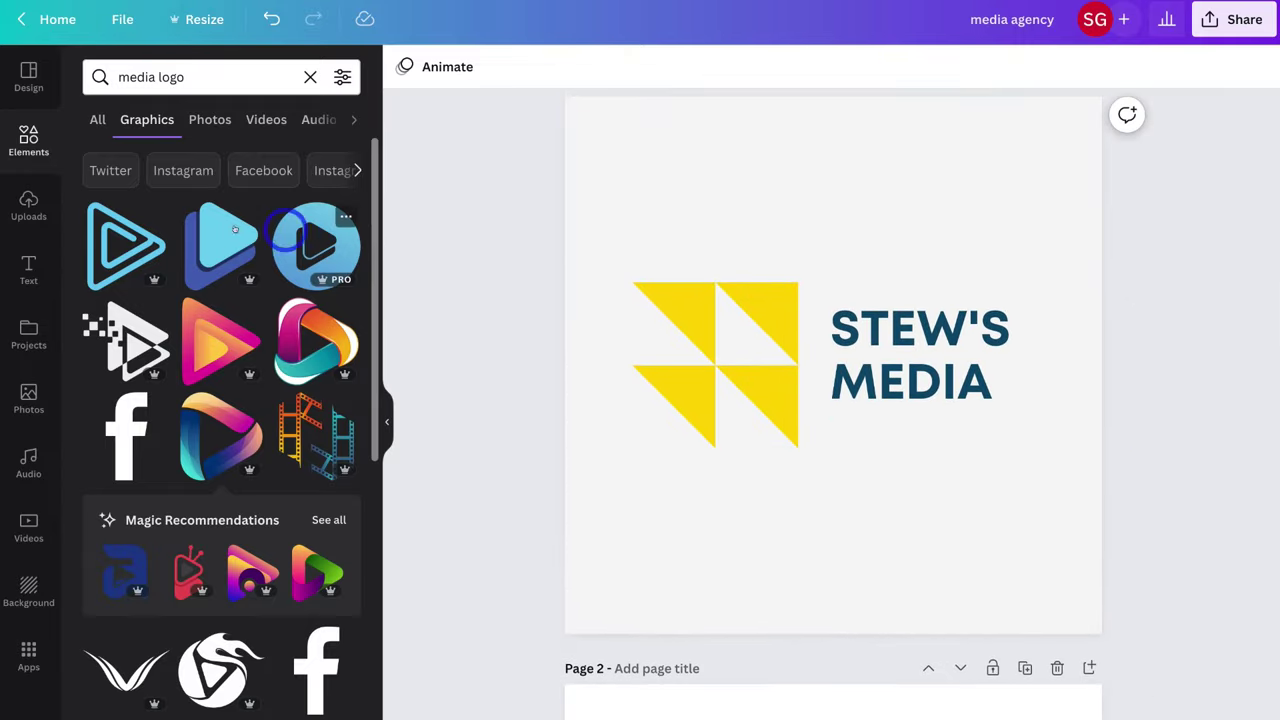
left_click(36, 208)
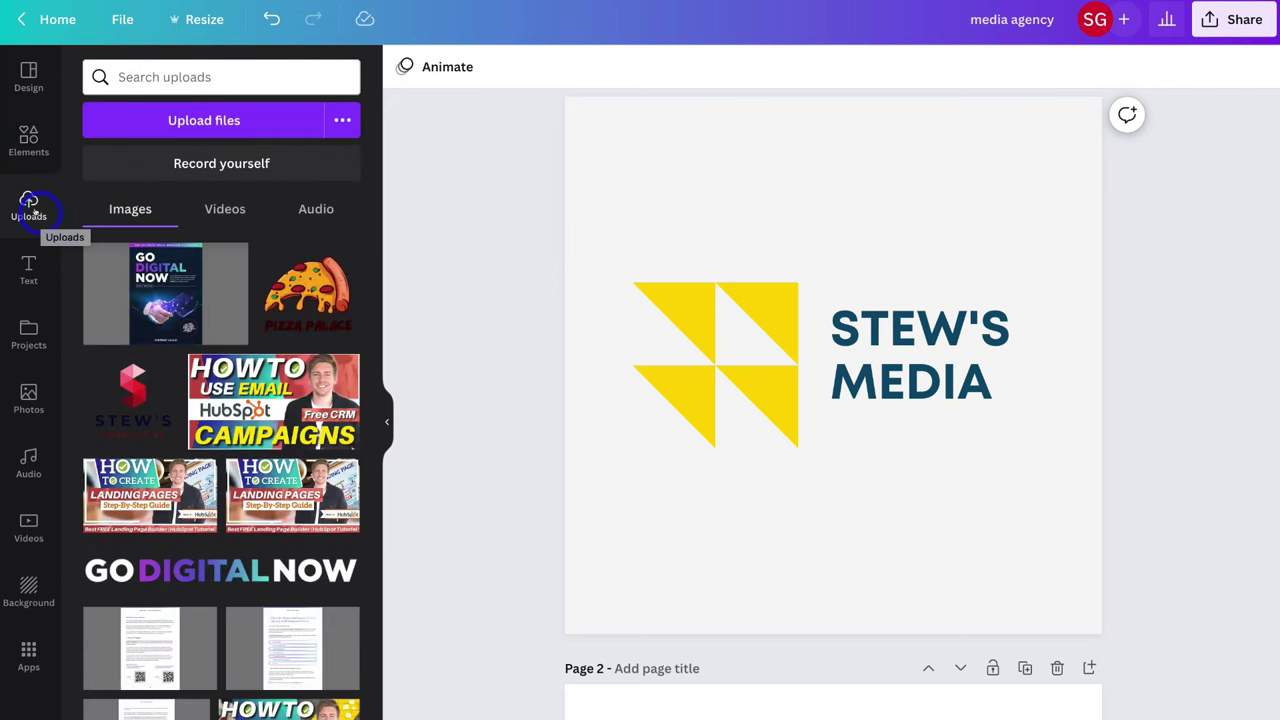
left_click(28, 265)
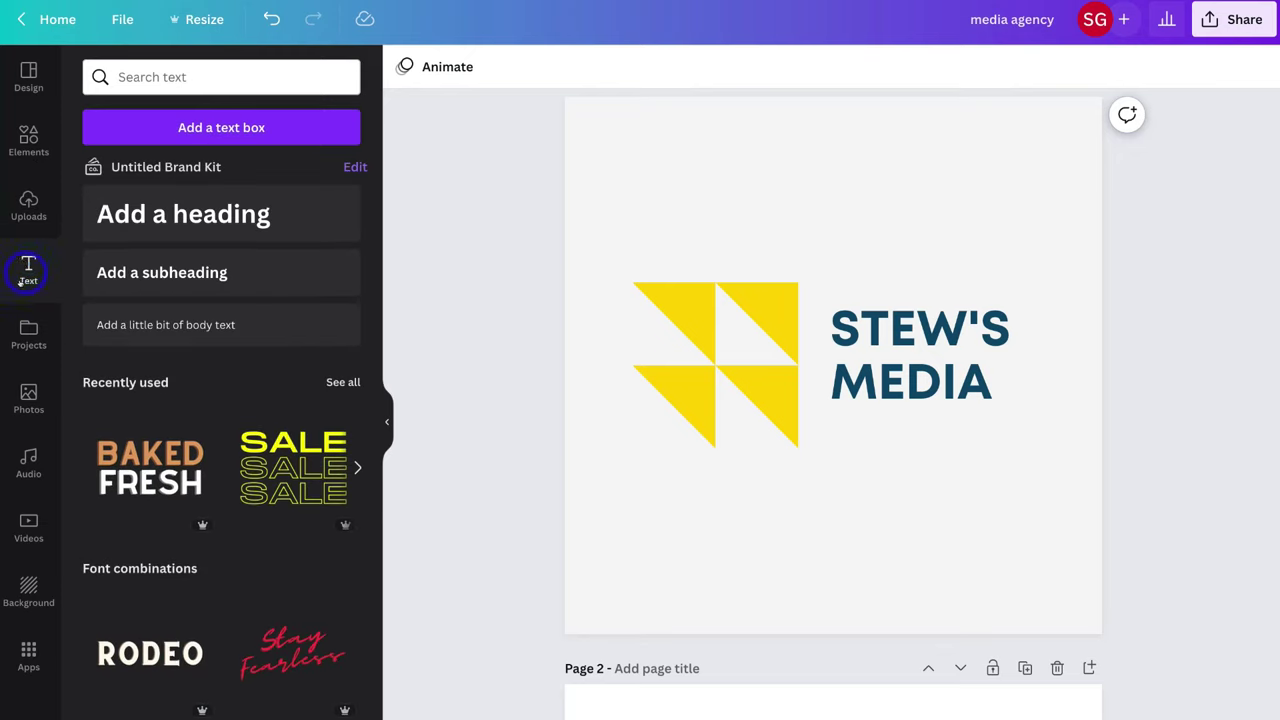
left_click(26, 392)
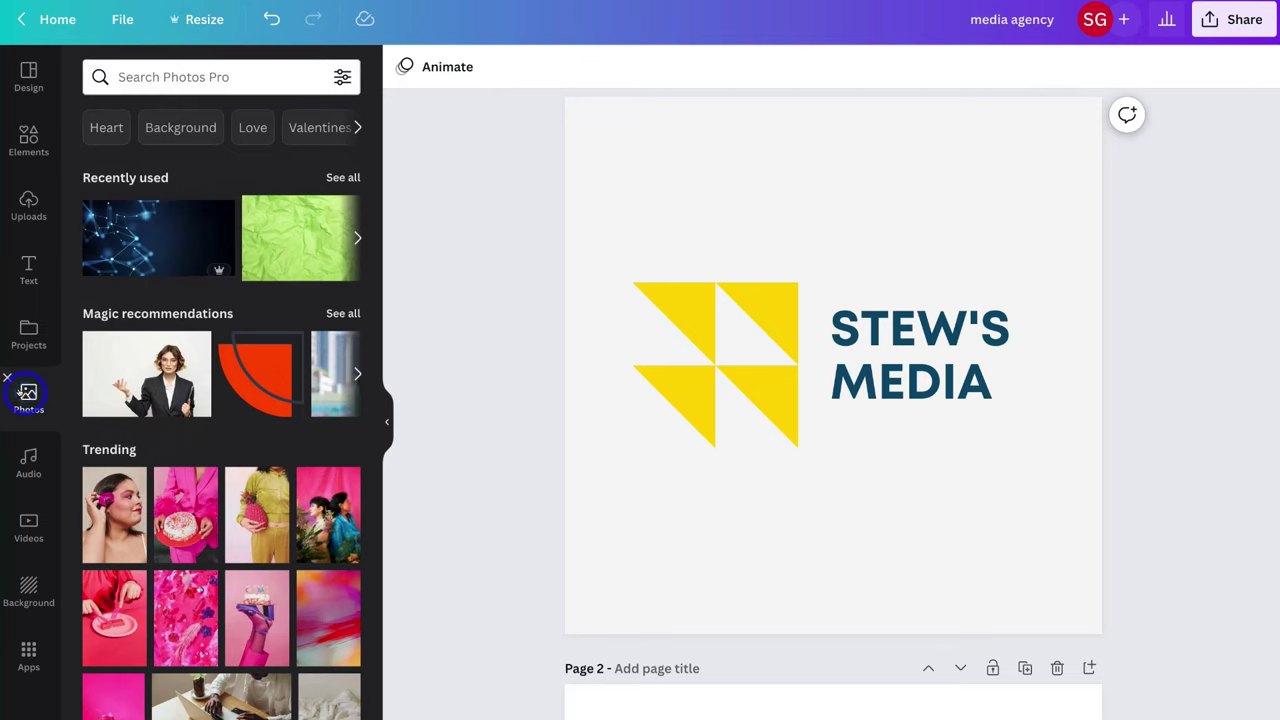
left_click(28, 587)
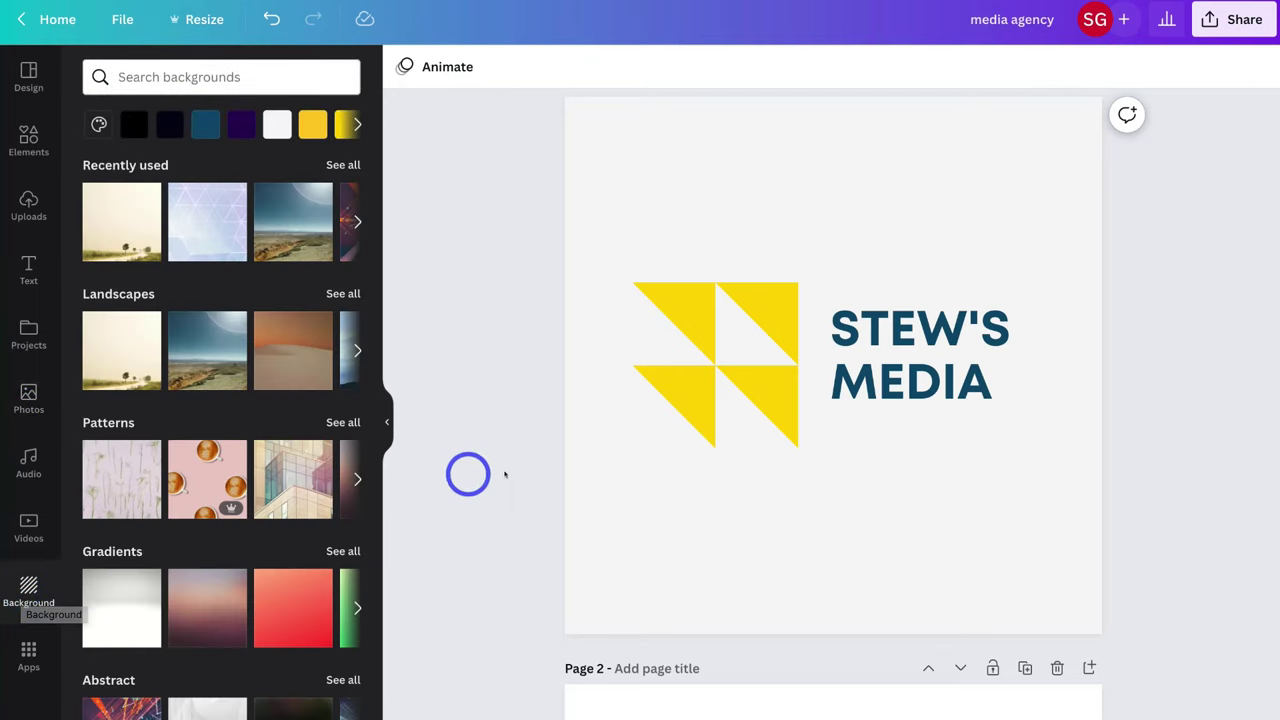
- Add a fourth page and apply the HEX-MEDIA NETWORK logo template to it
scroll(617, 474, "down", 10)
scroll(618, 474, "down", 3)
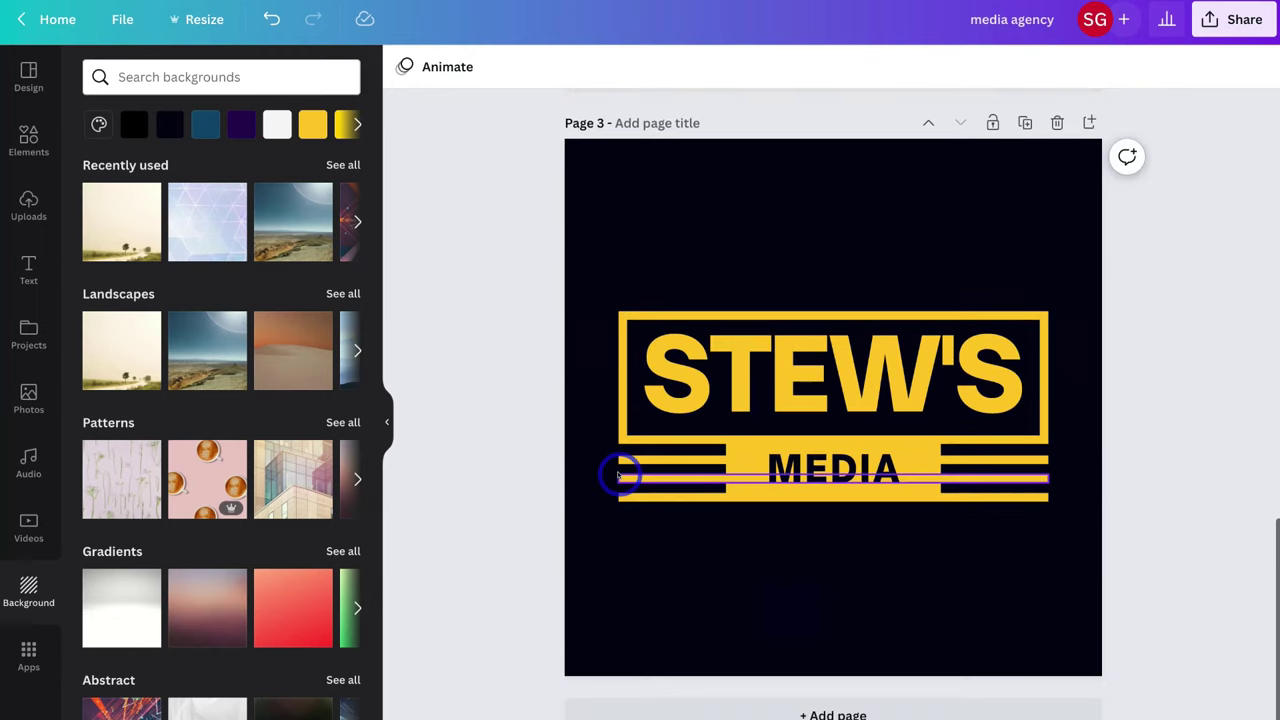
left_click(852, 715)
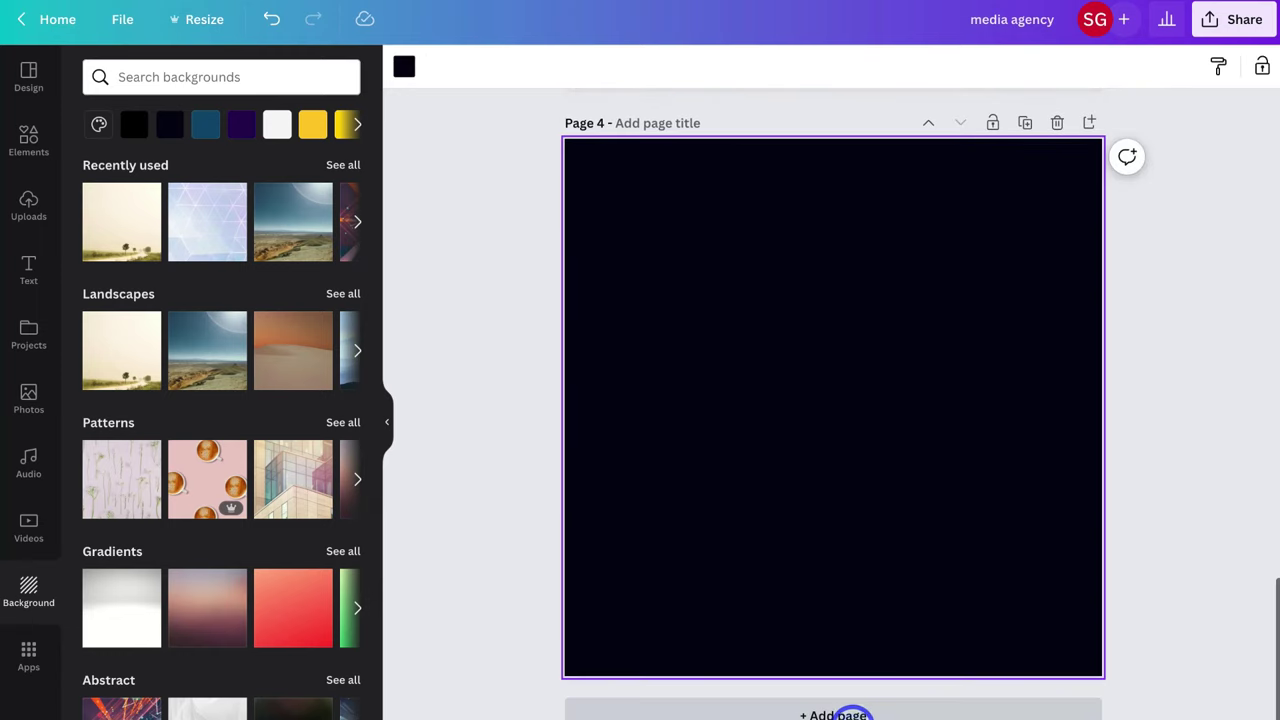
left_click(26, 76)
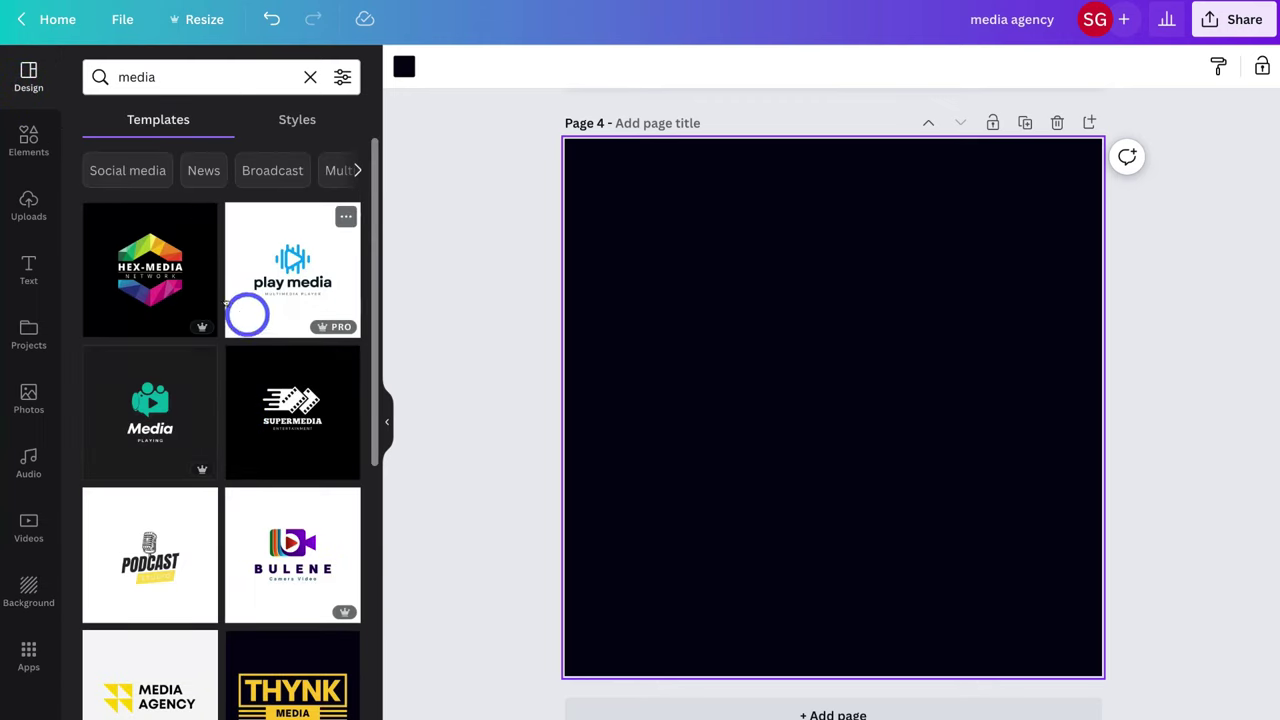
left_click(160, 292)
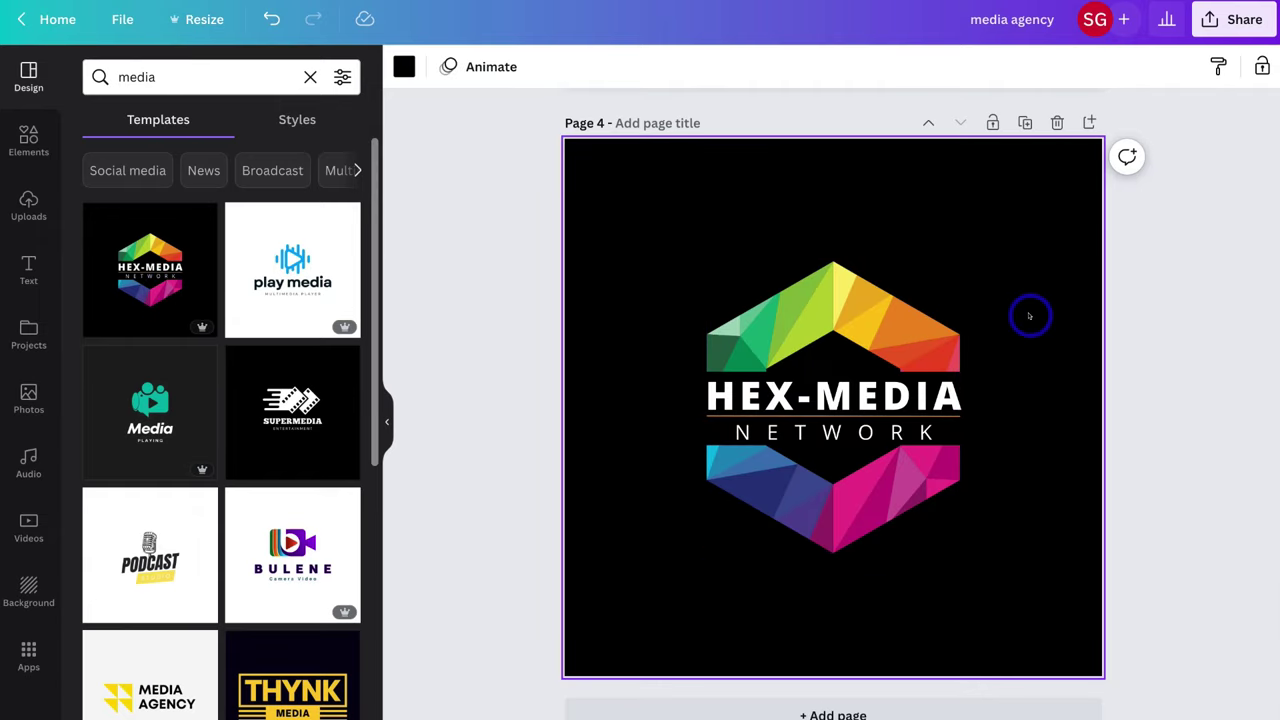
- Download only page 2, the STEW'S Media play-triangle logo, as a PNG with a transparent background
scroll(1030, 316, "up", 10)
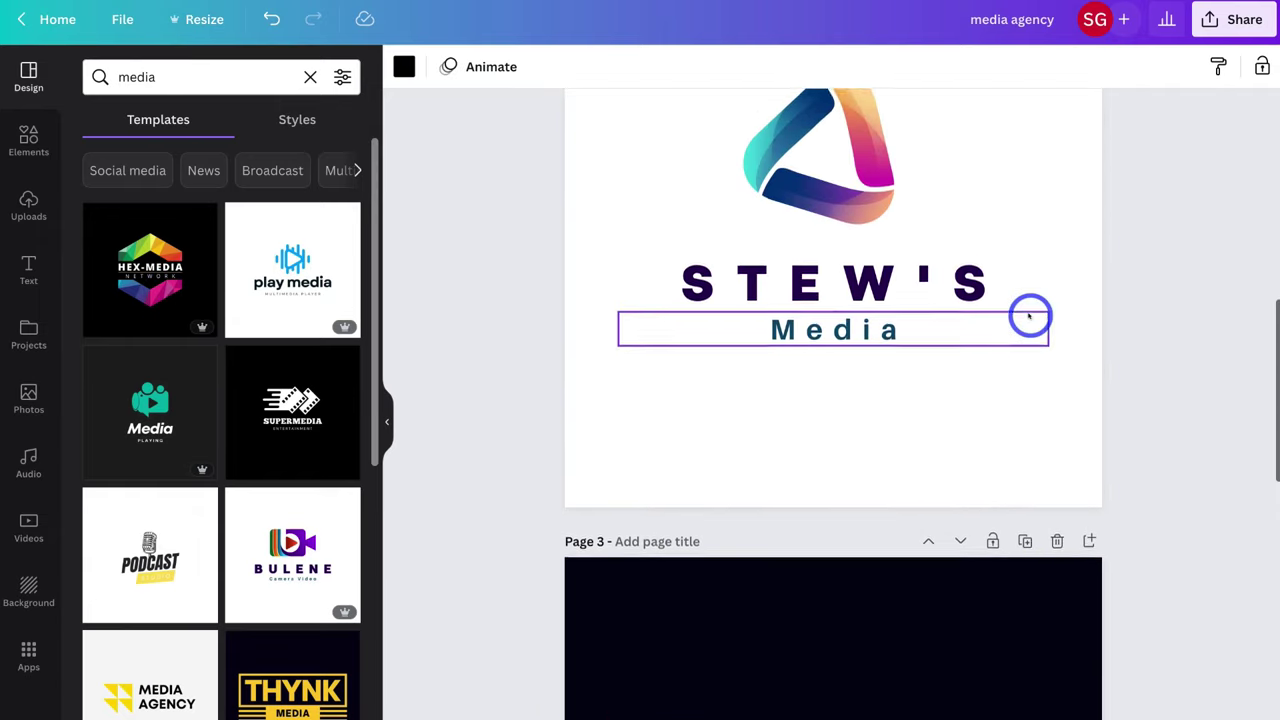
scroll(1030, 316, "up", 3)
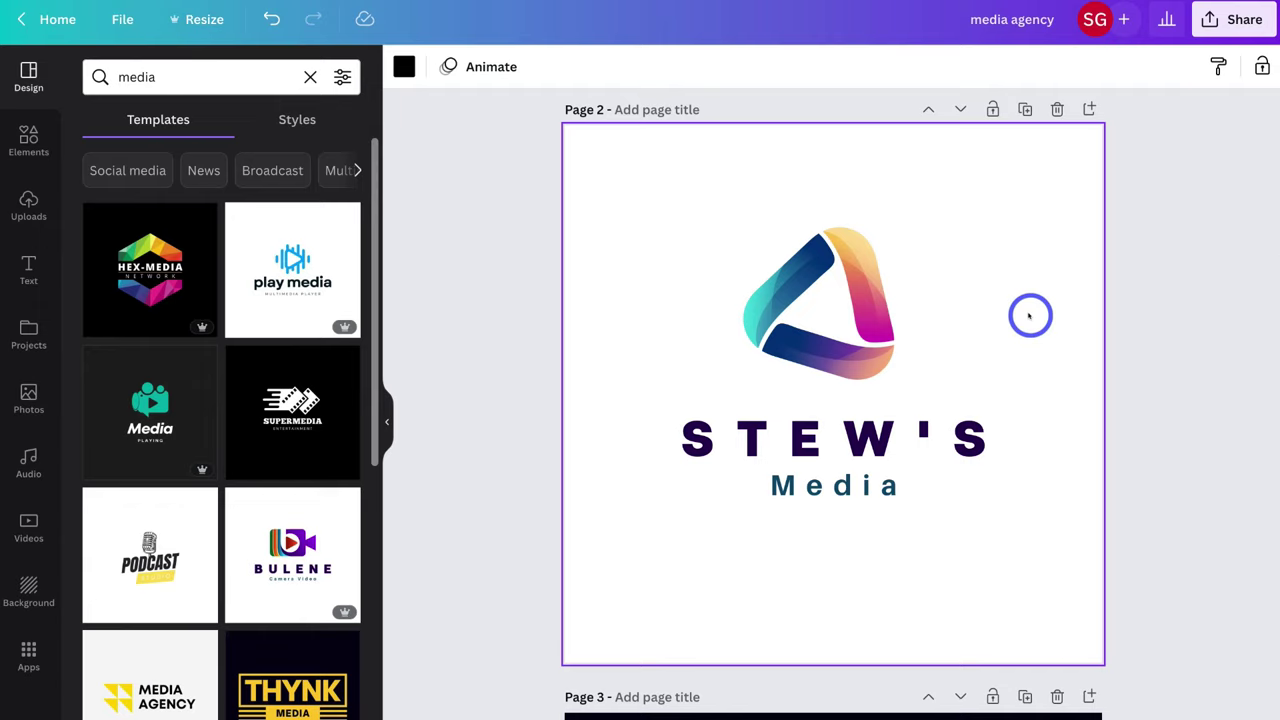
left_click(880, 300)
left_click(719, 198)
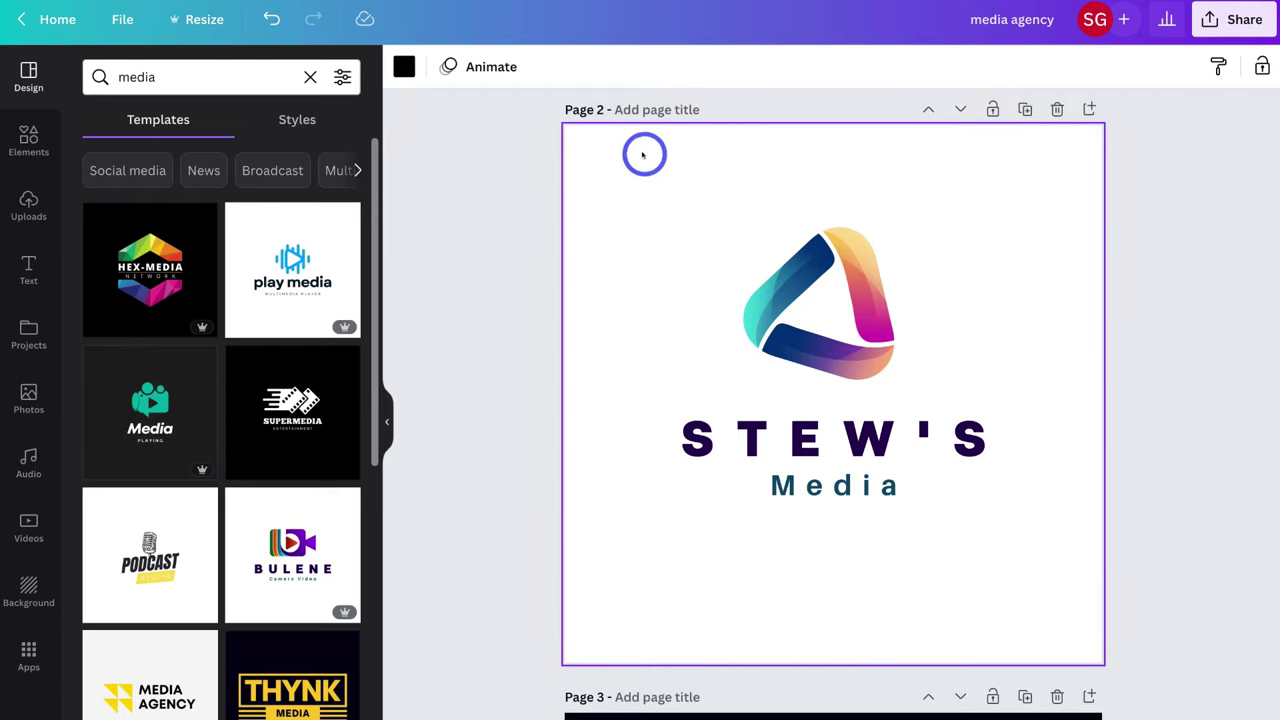
left_click(1210, 20)
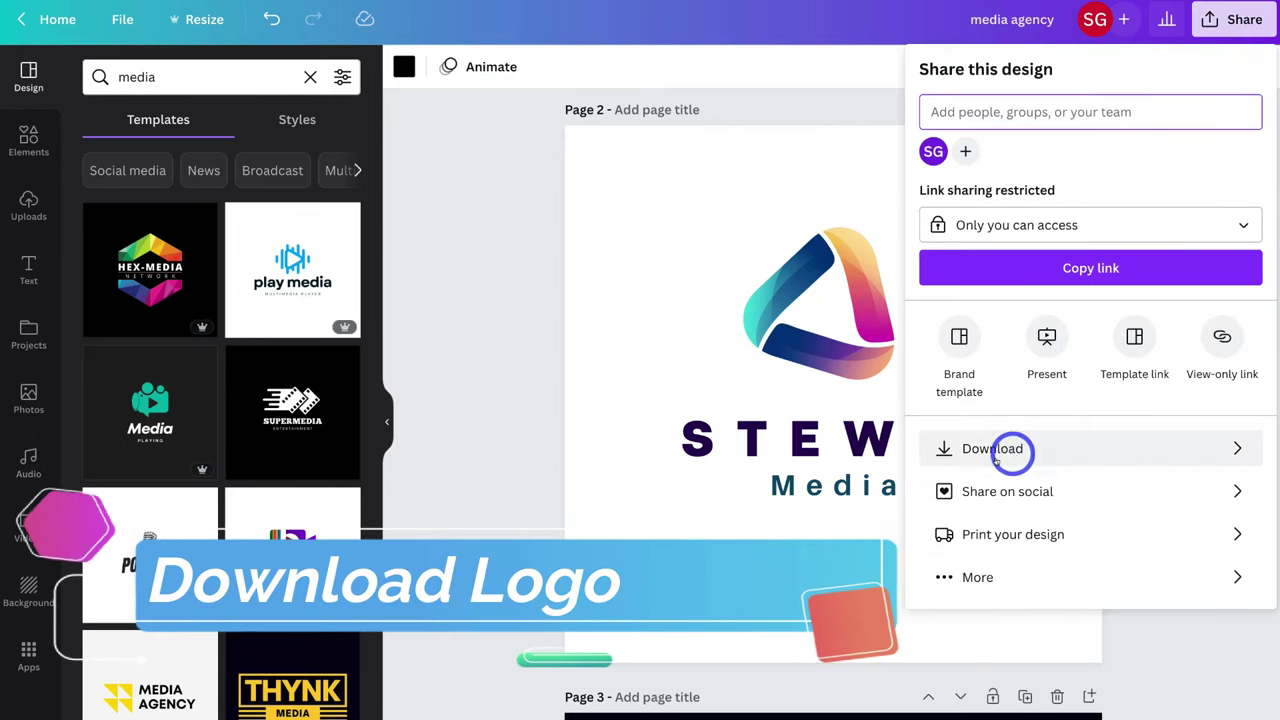
left_click(1077, 450)
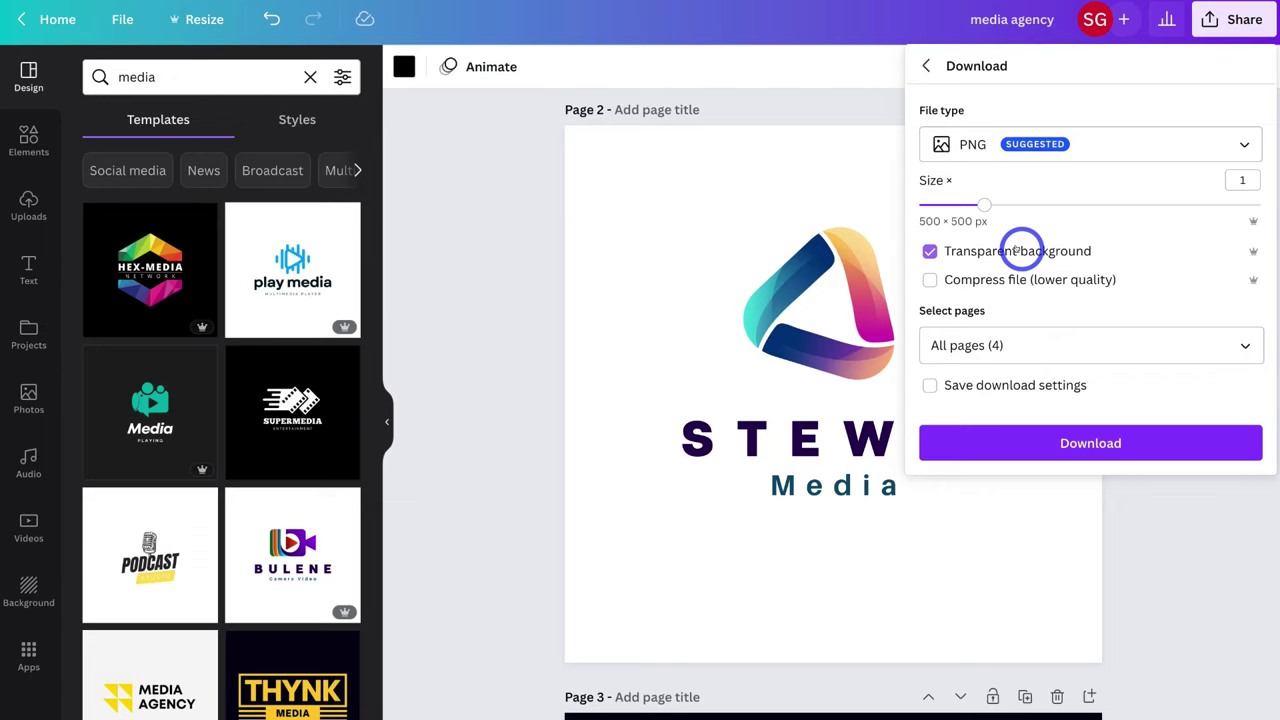
left_click(1012, 344)
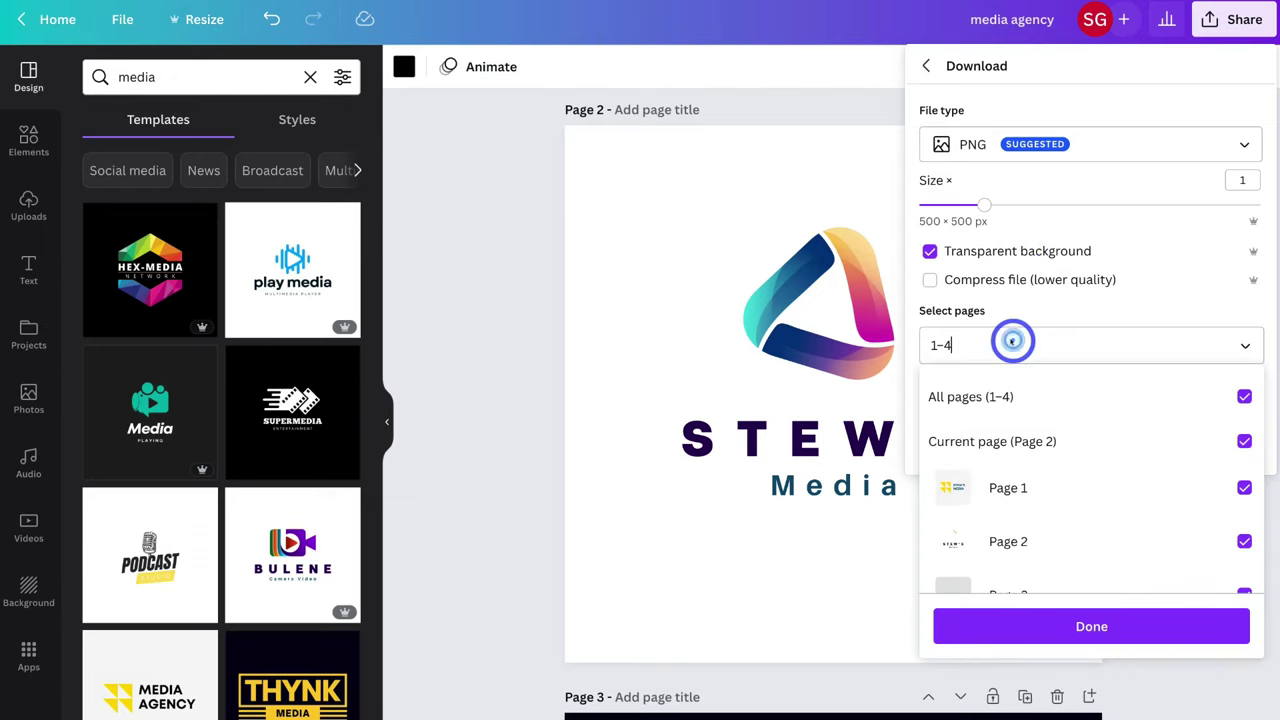
left_click(1057, 398)
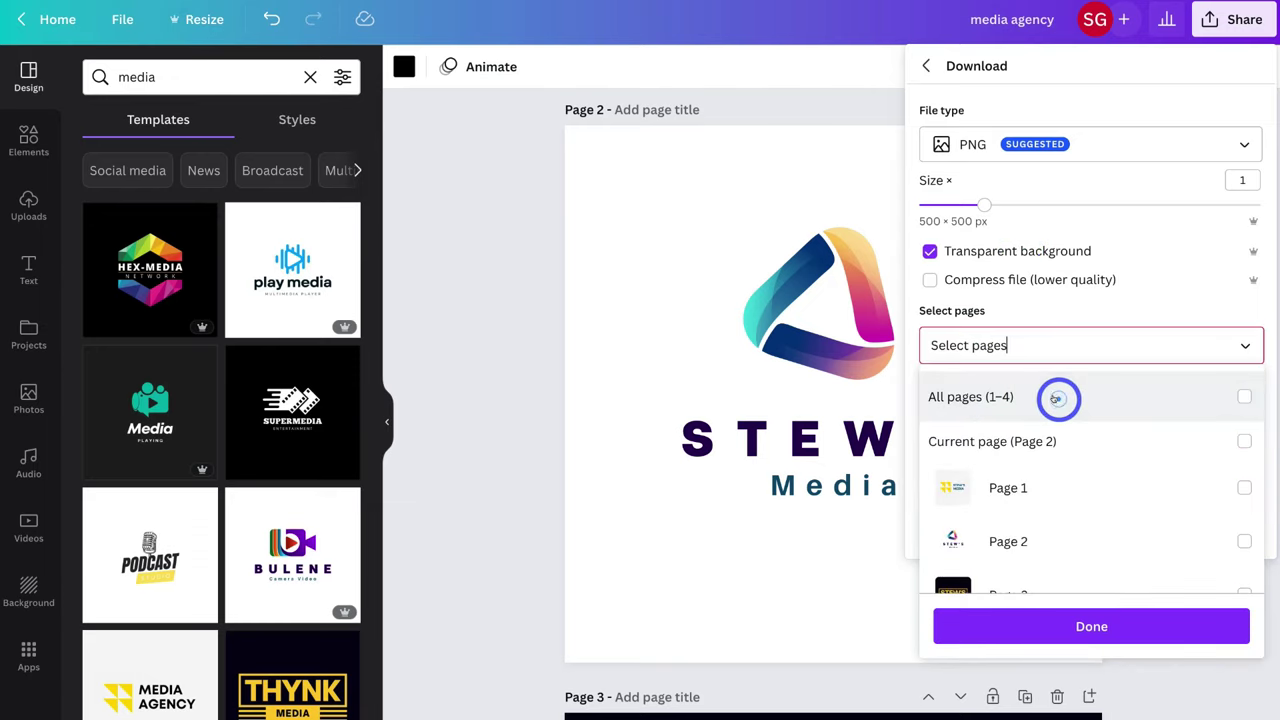
left_click(1086, 532)
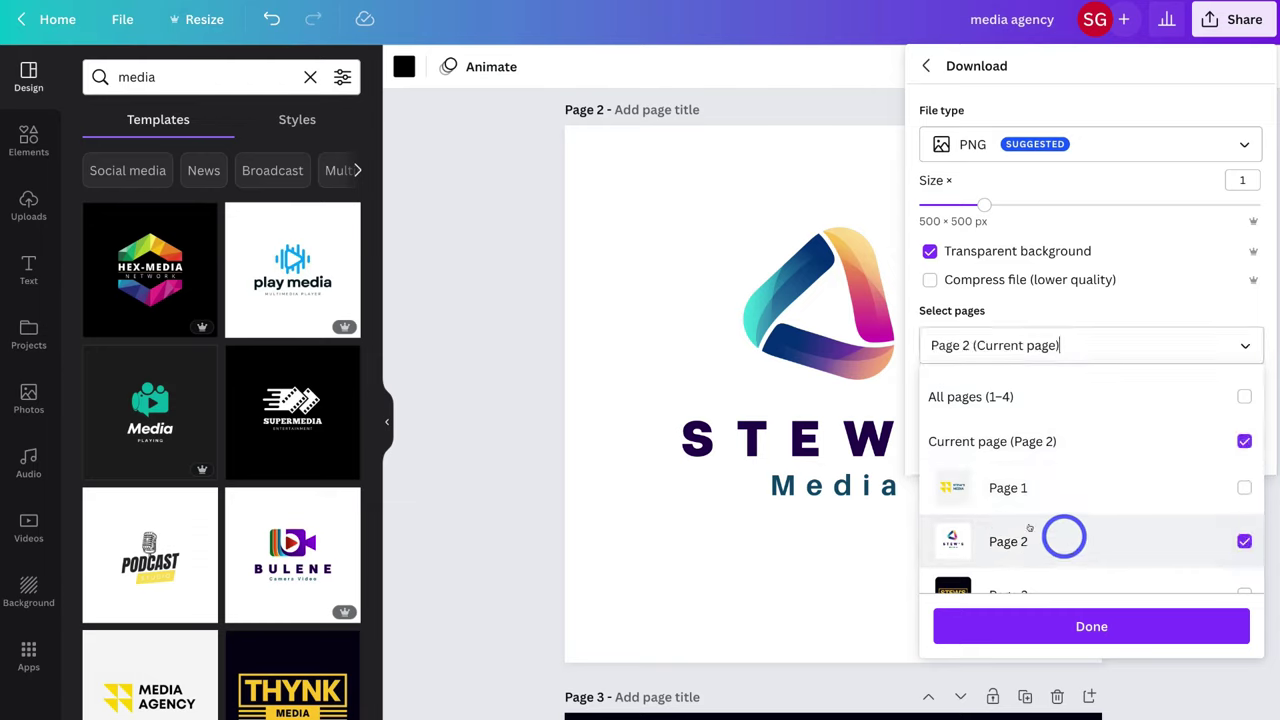
left_click(1106, 614)
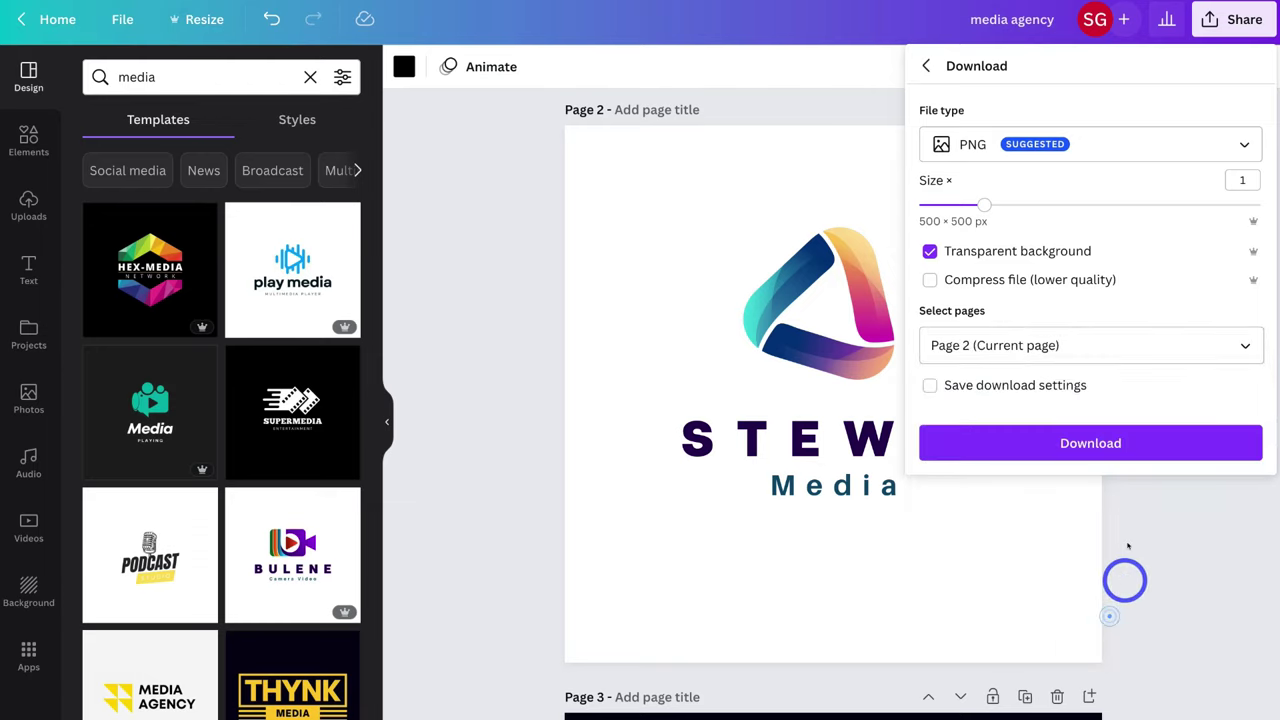
left_click(1058, 438)
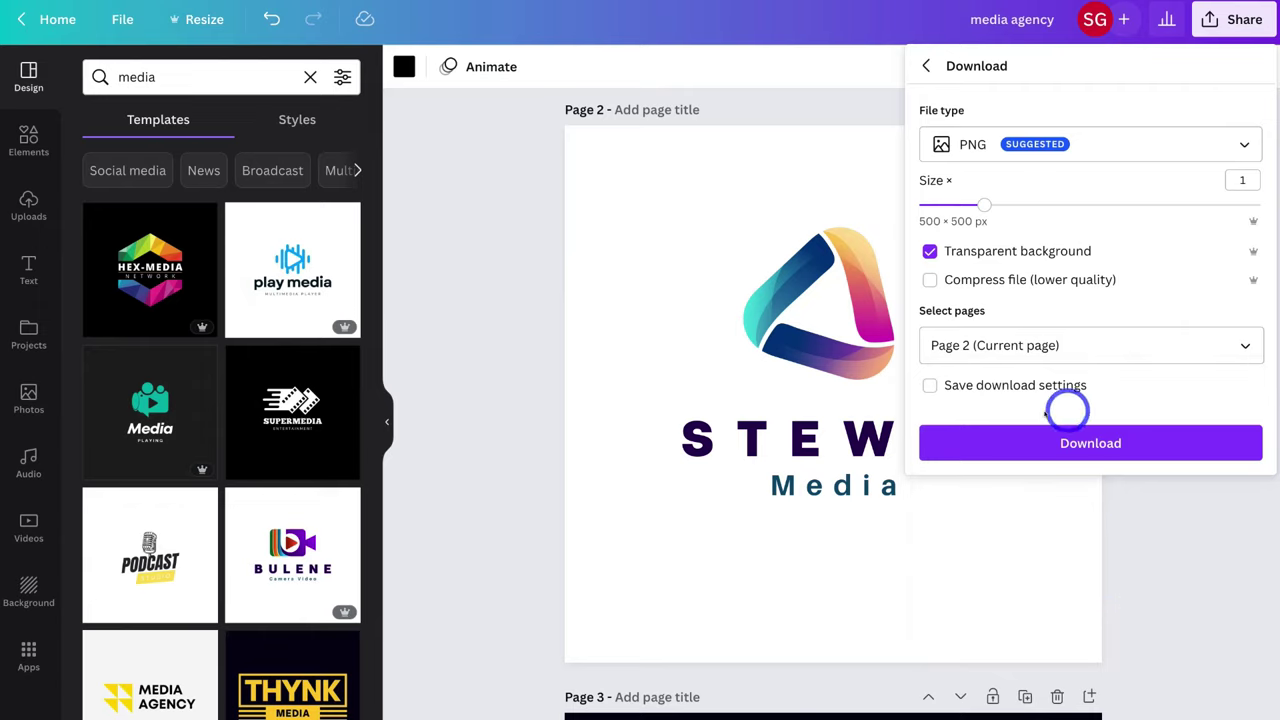
left_click(1125, 443)
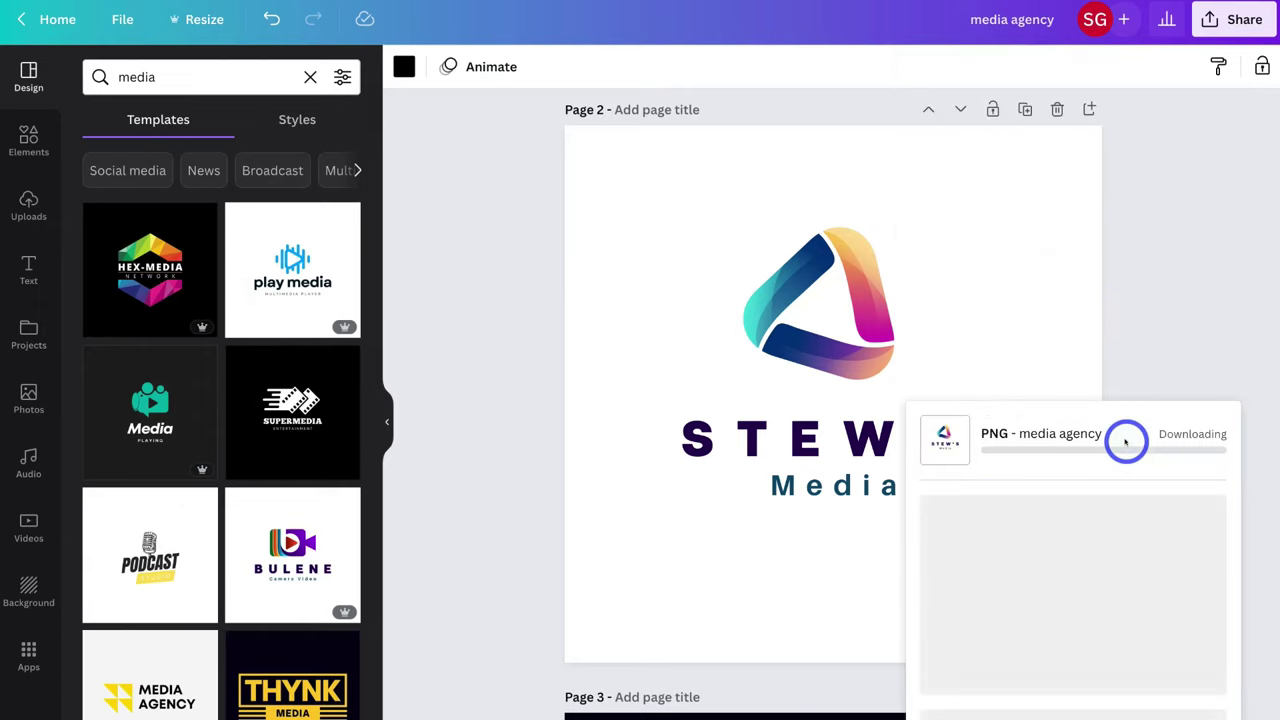
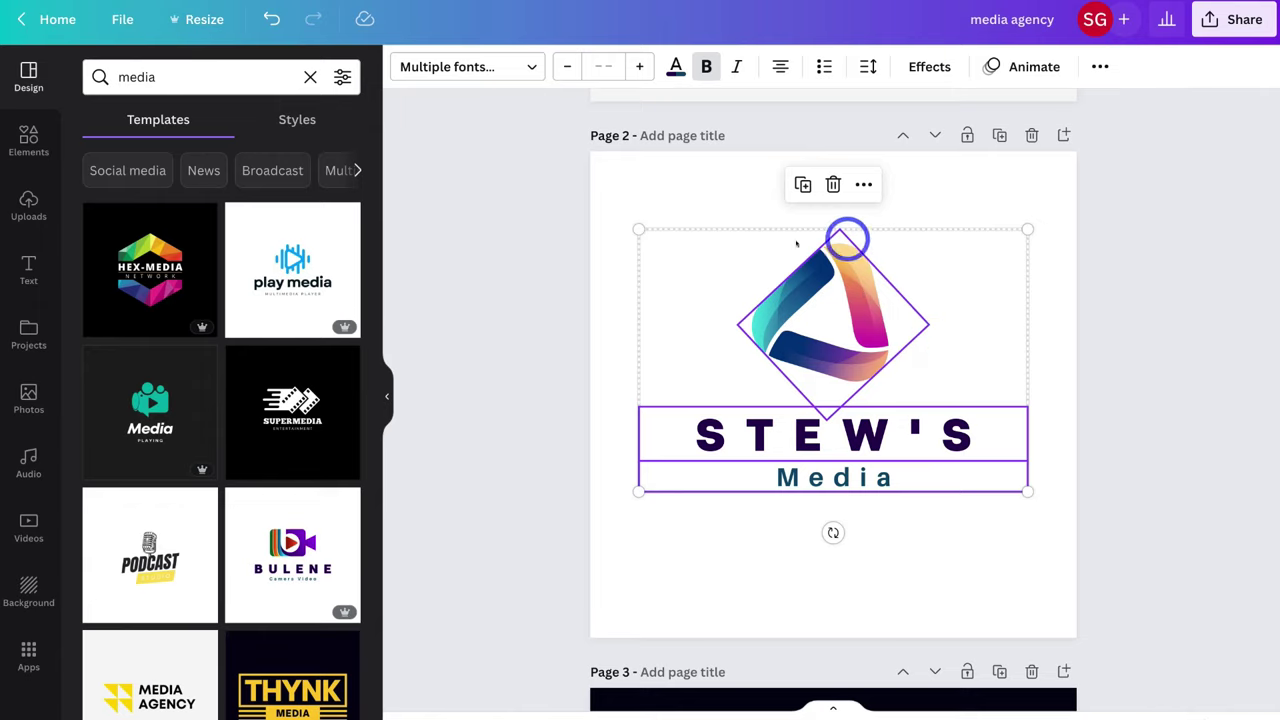
- Copy page 2's selected triangle graphic with its STEW'S and Media texts, and return to the home page
left_click(858, 186)
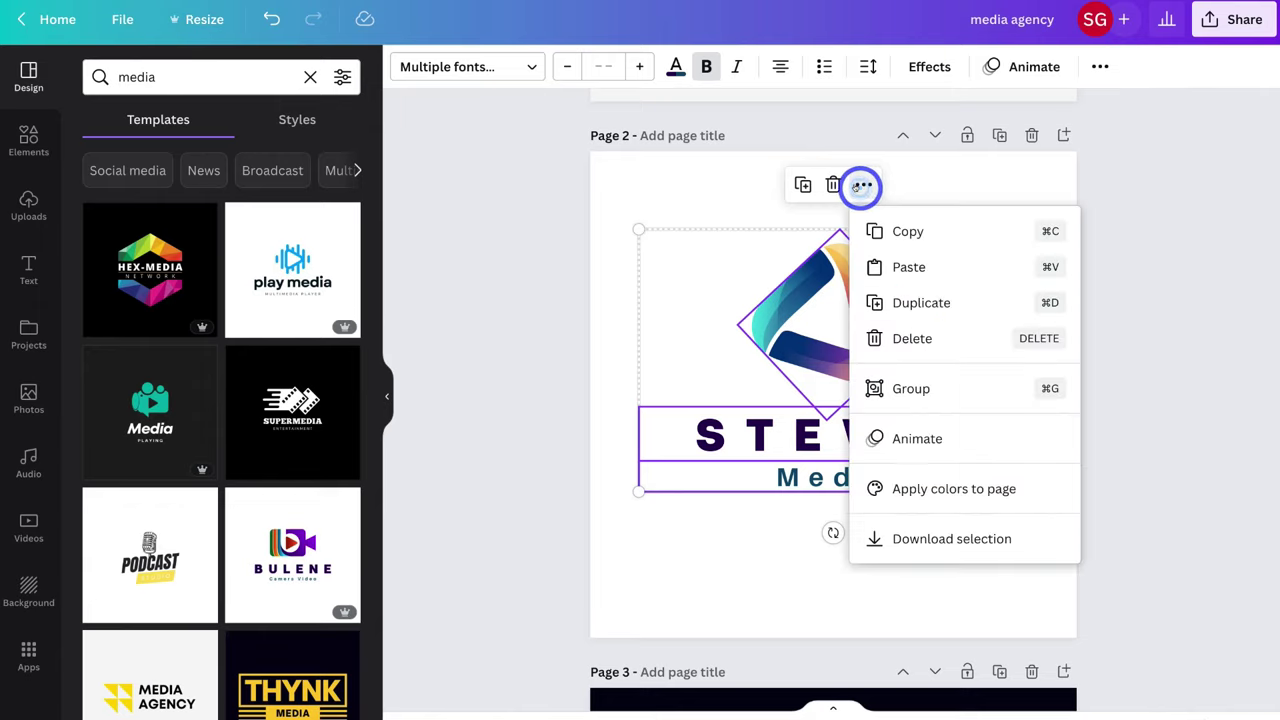
left_click(932, 231)
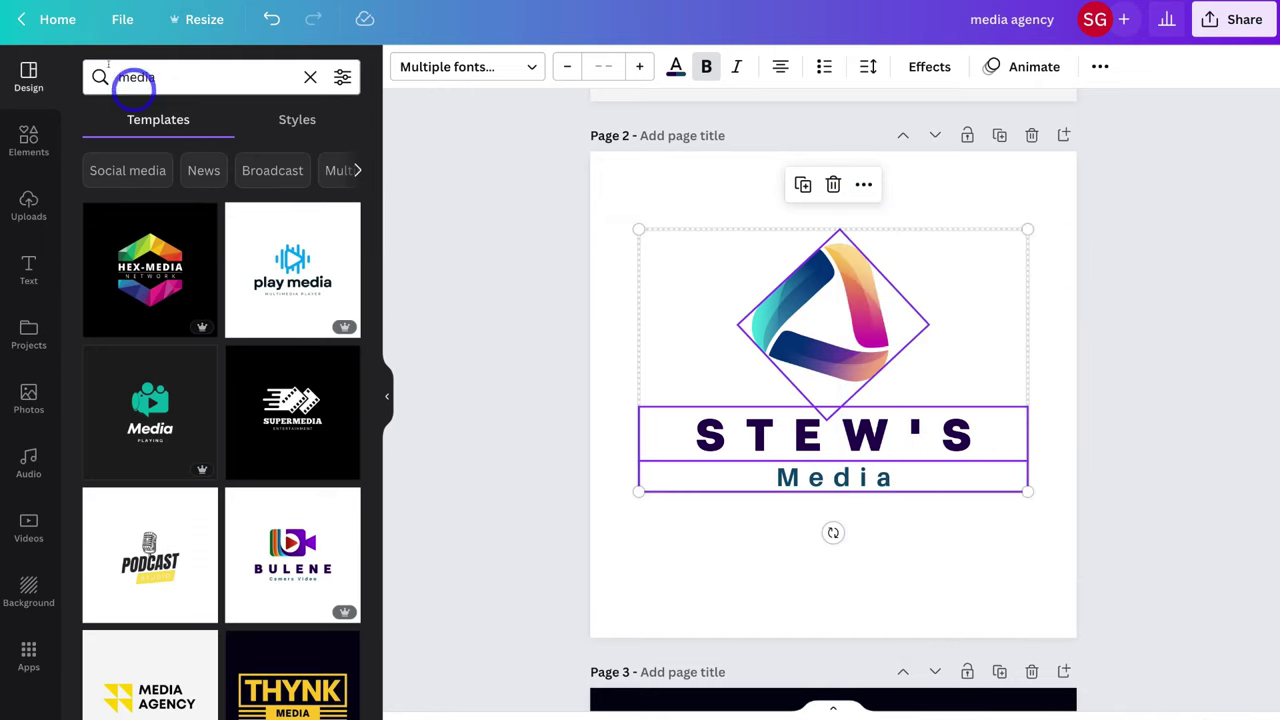
left_click(47, 19)
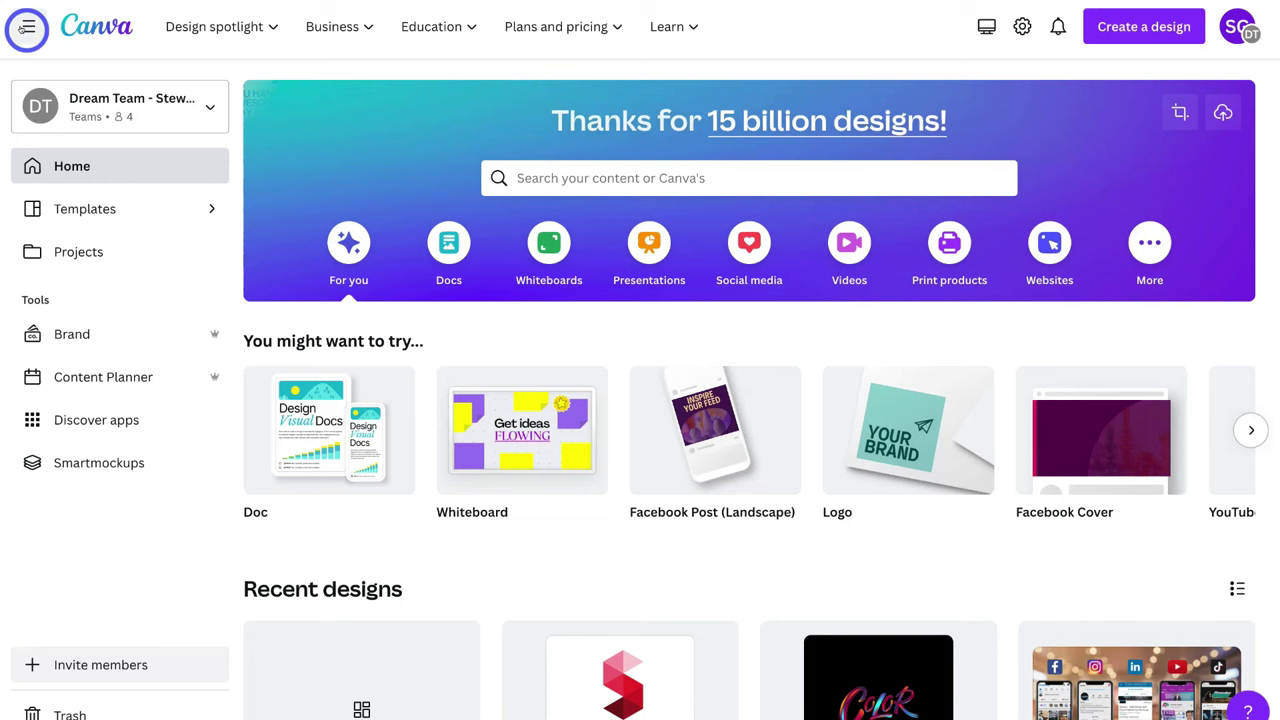
- Create a custom-size design of 1000 × 650 px and paste the copied STEW'S Media logo into it
left_click(1180, 112)
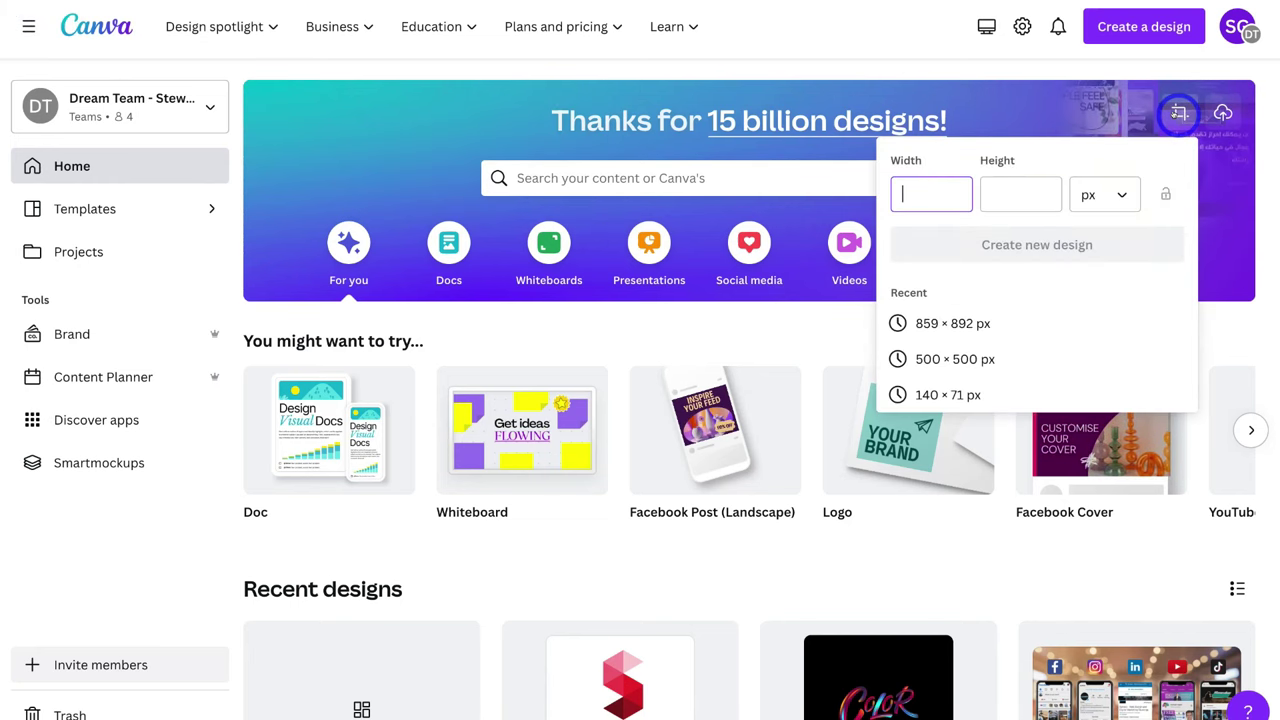
type("1000")
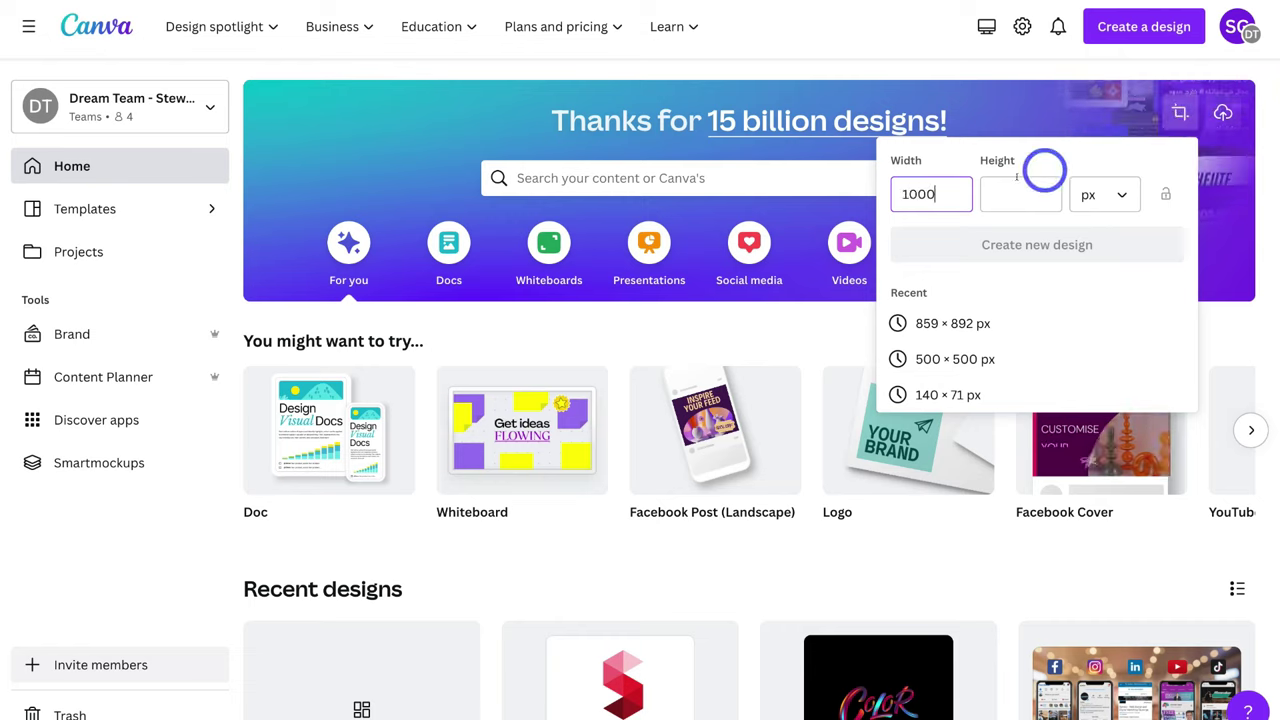
left_click(1005, 189)
type("6")
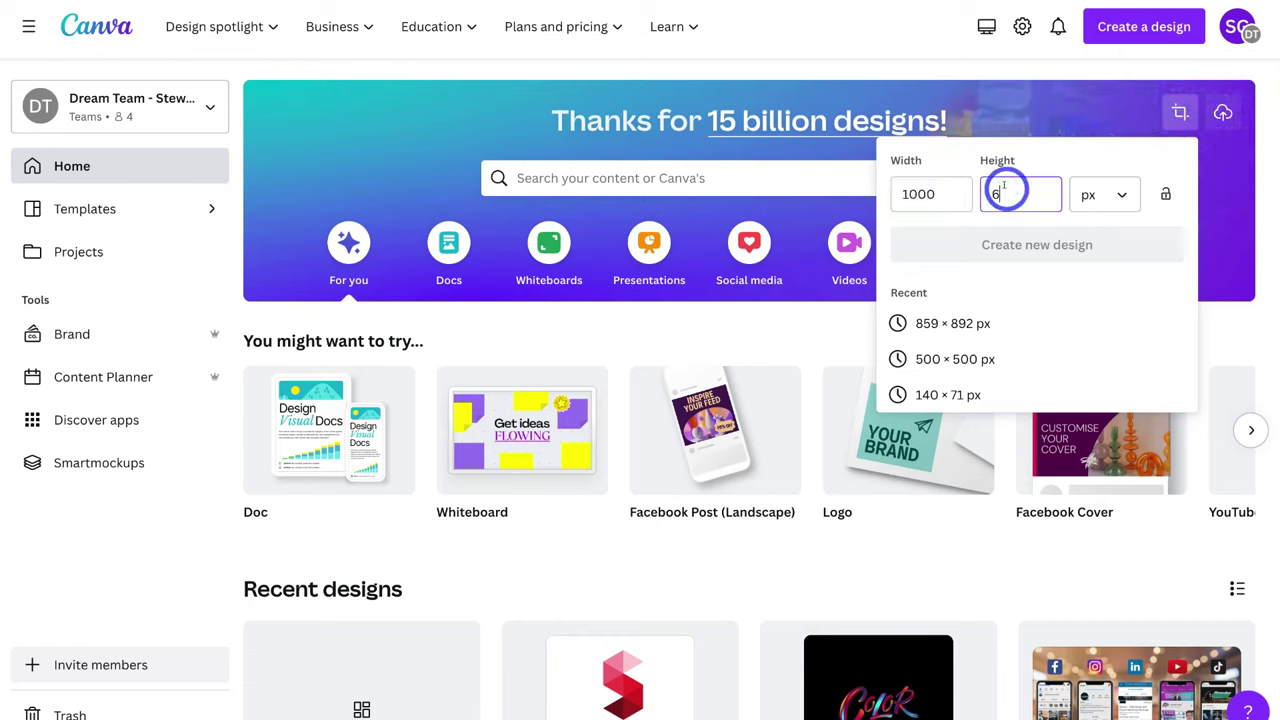
type("50")
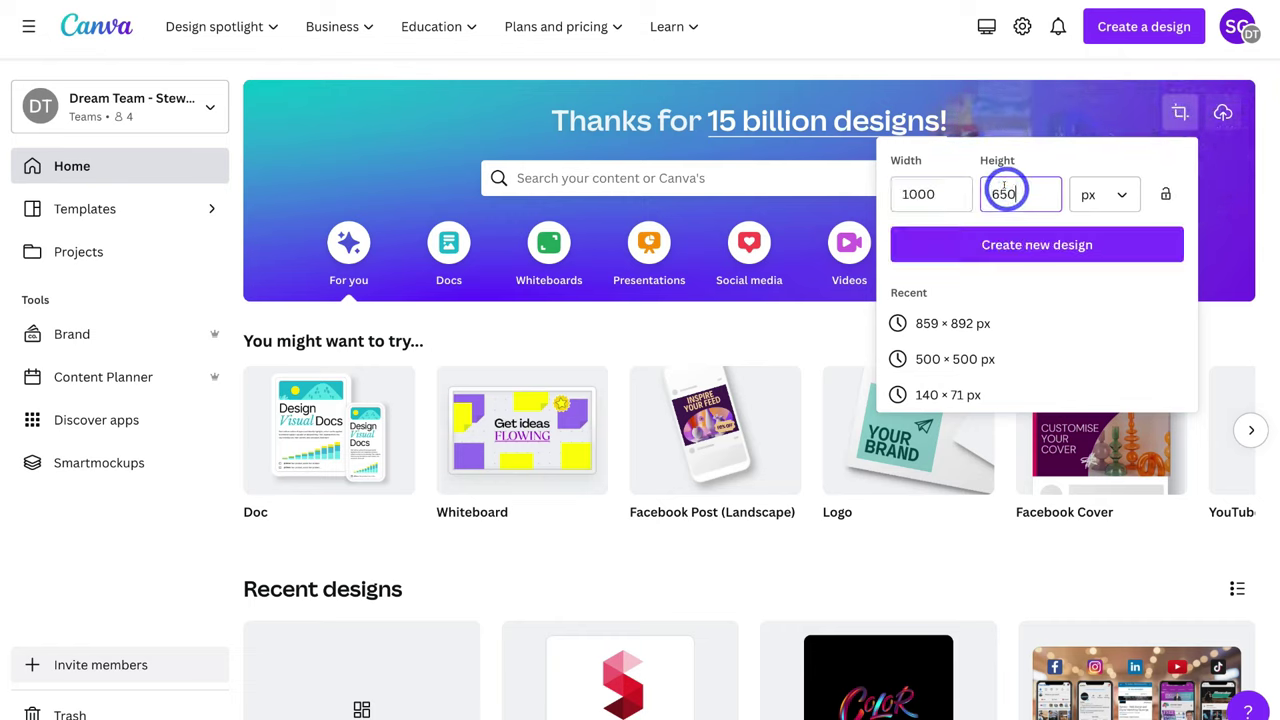
left_click(1092, 245)
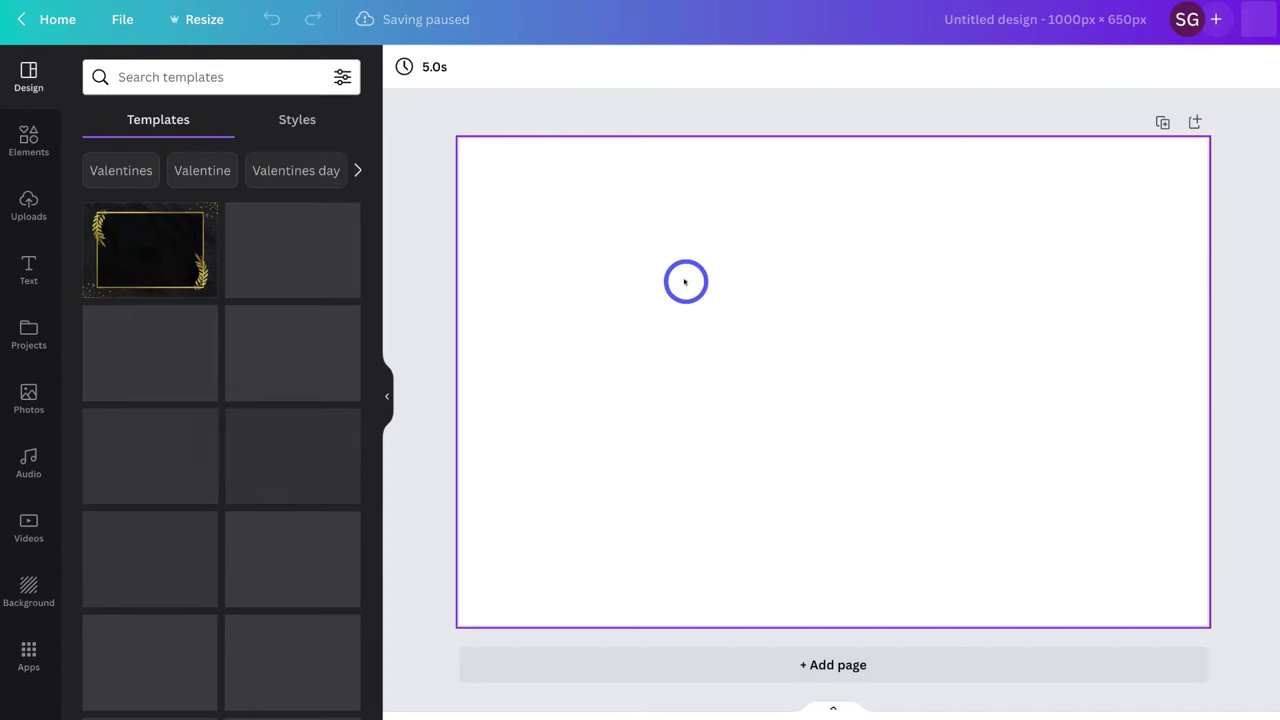
right_click(711, 285)
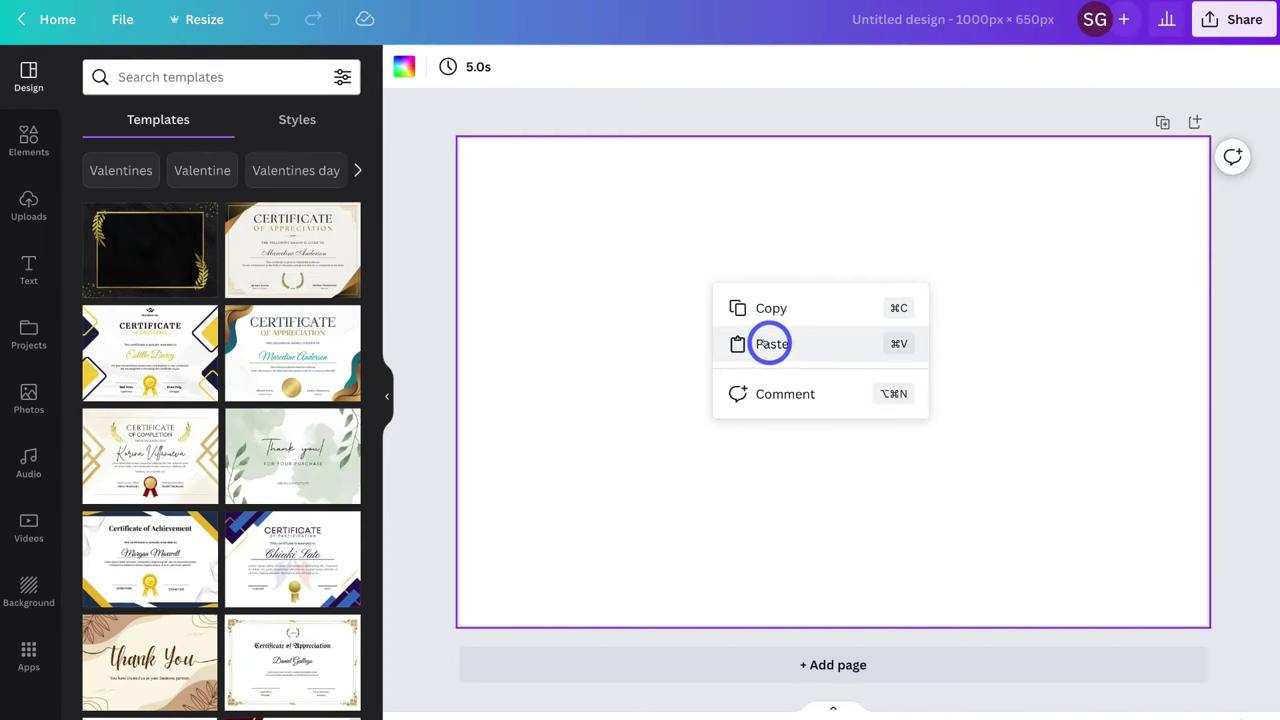
left_click(767, 343)
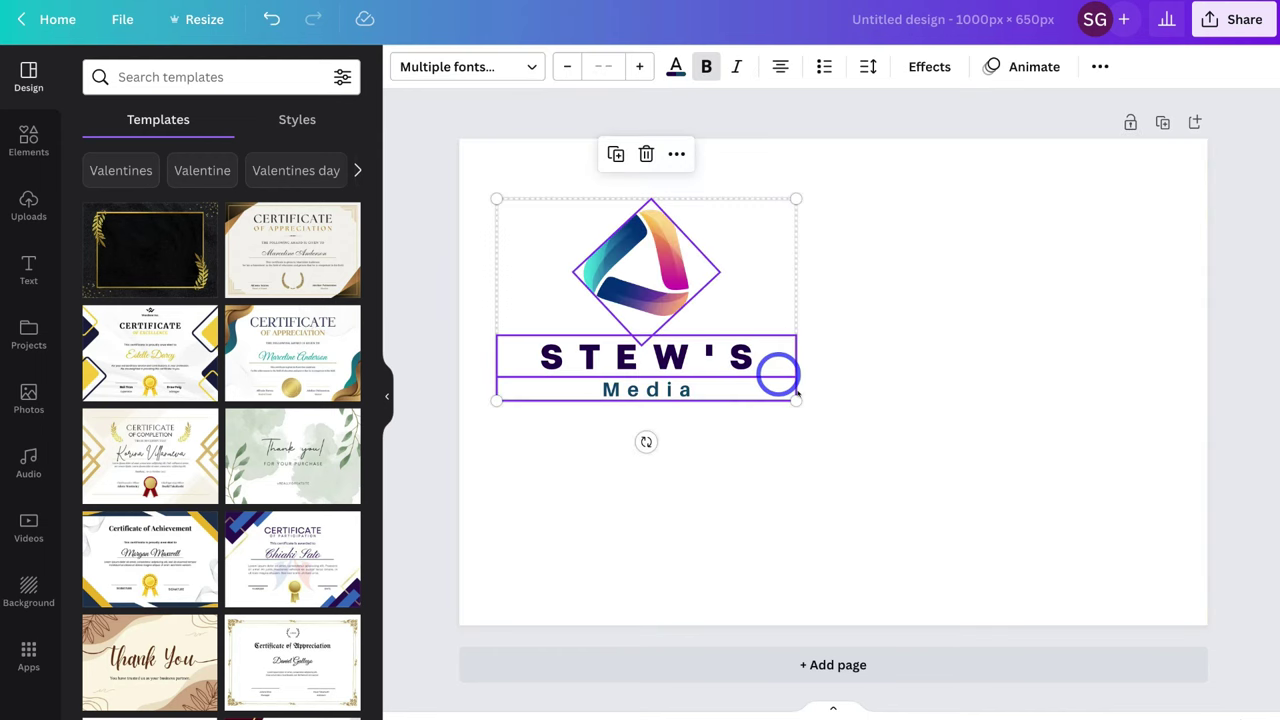
- Enlarge the pasted STEW'S Media logo until it nearly fills the page height and centre it on the page
left_click_drag(797, 399, 1148, 560)
left_click_drag(986, 534, 1005, 502)
left_click(1166, 422)
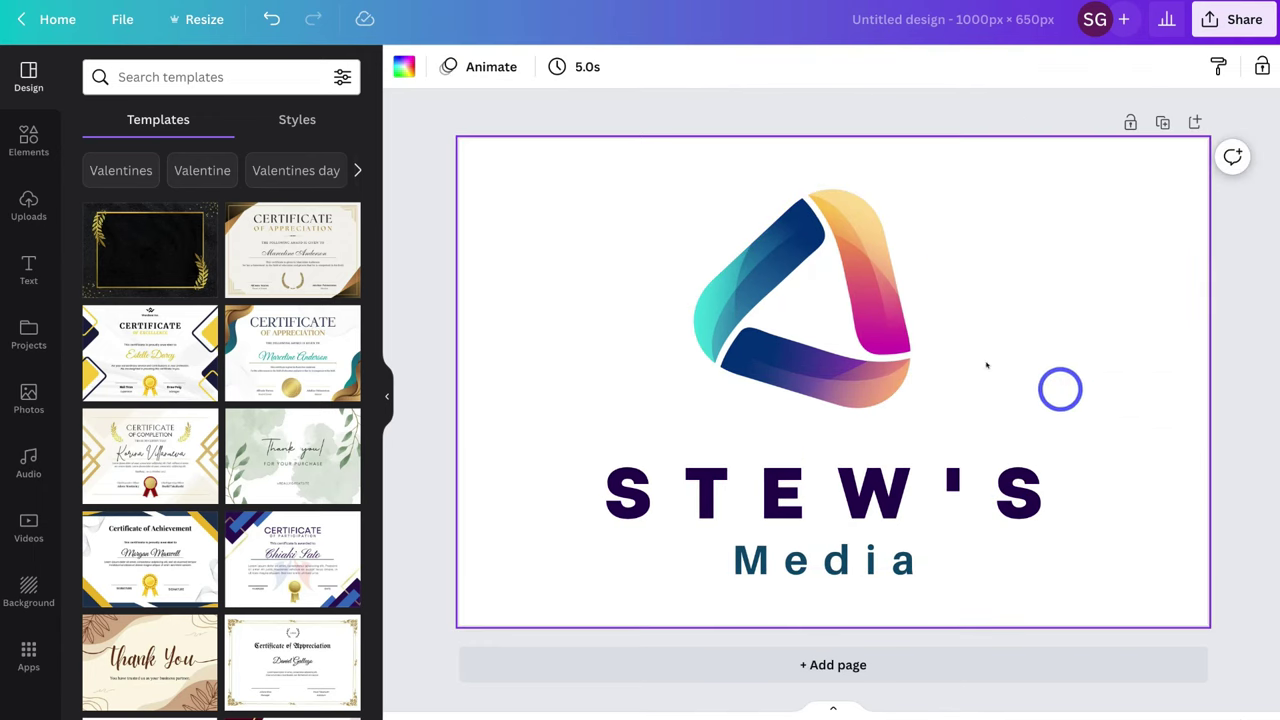
- Rearrange the logo horizontally, with the triangle graphic at the page's left, STEW'S to its right and Media beneath STEW'S
left_click_drag(877, 334, 677, 352)
left_click(848, 483)
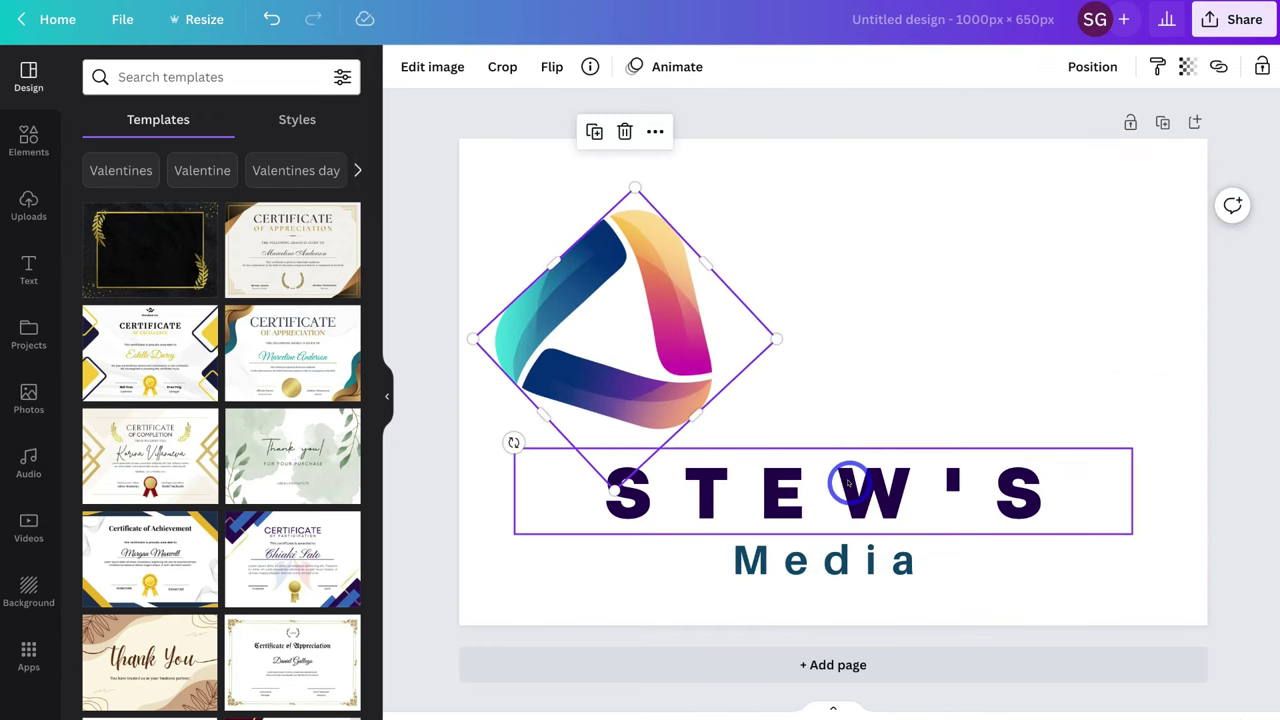
left_click_drag(848, 483, 980, 257)
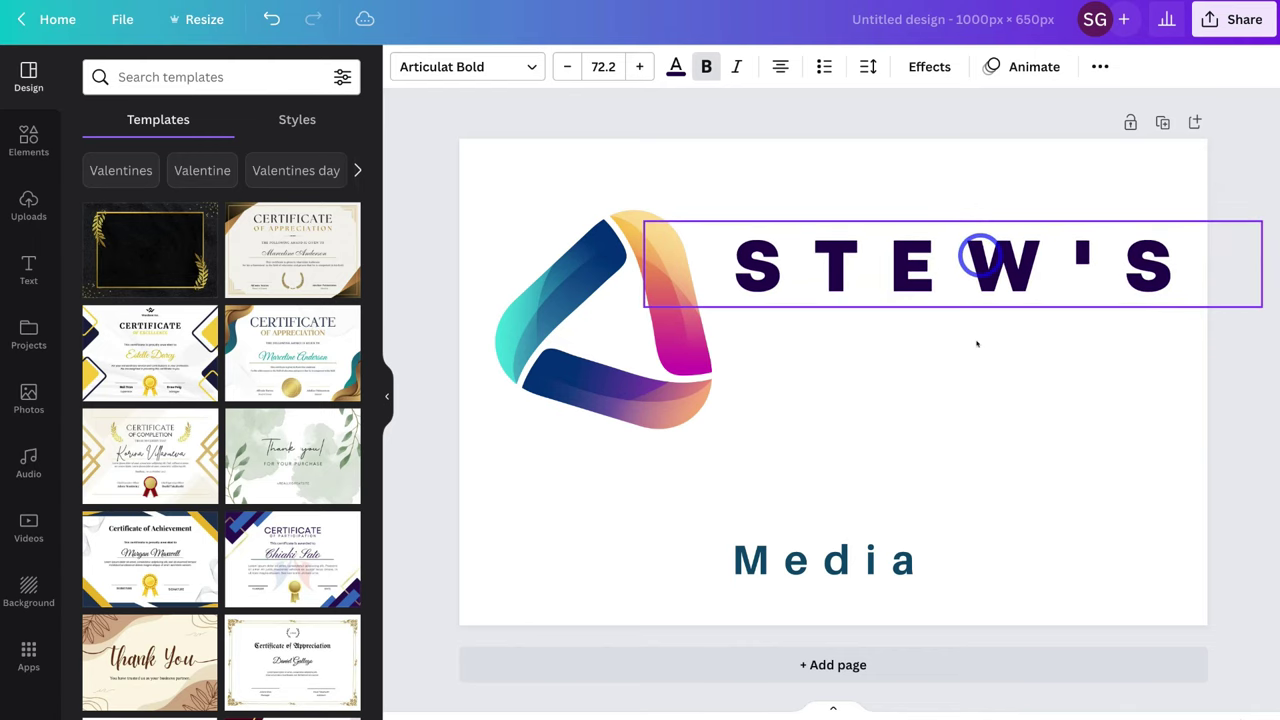
left_click_drag(931, 574, 905, 362)
- Move the whole logo down to the page's vertical middle and centre the Media text under STEW'S beside the triangle
left_click_drag(1029, 512, 608, 298)
left_click_drag(608, 298, 625, 355)
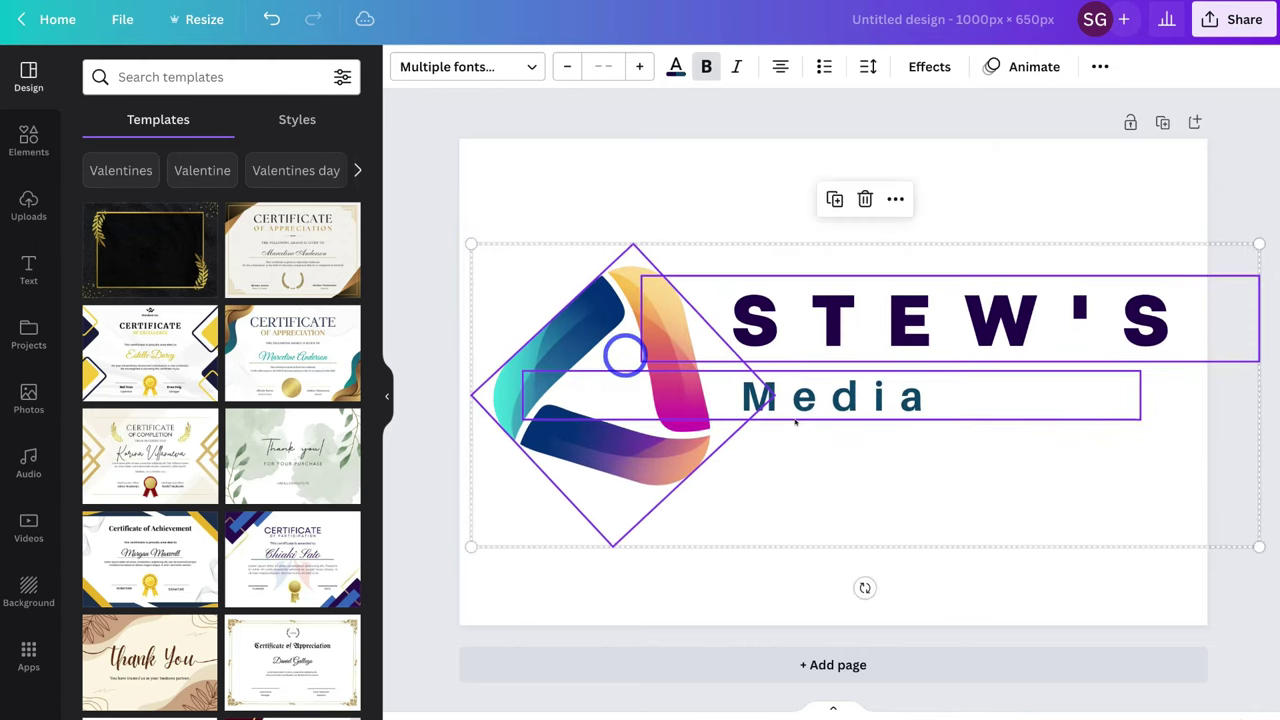
left_click(946, 600)
left_click_drag(880, 411, 983, 409)
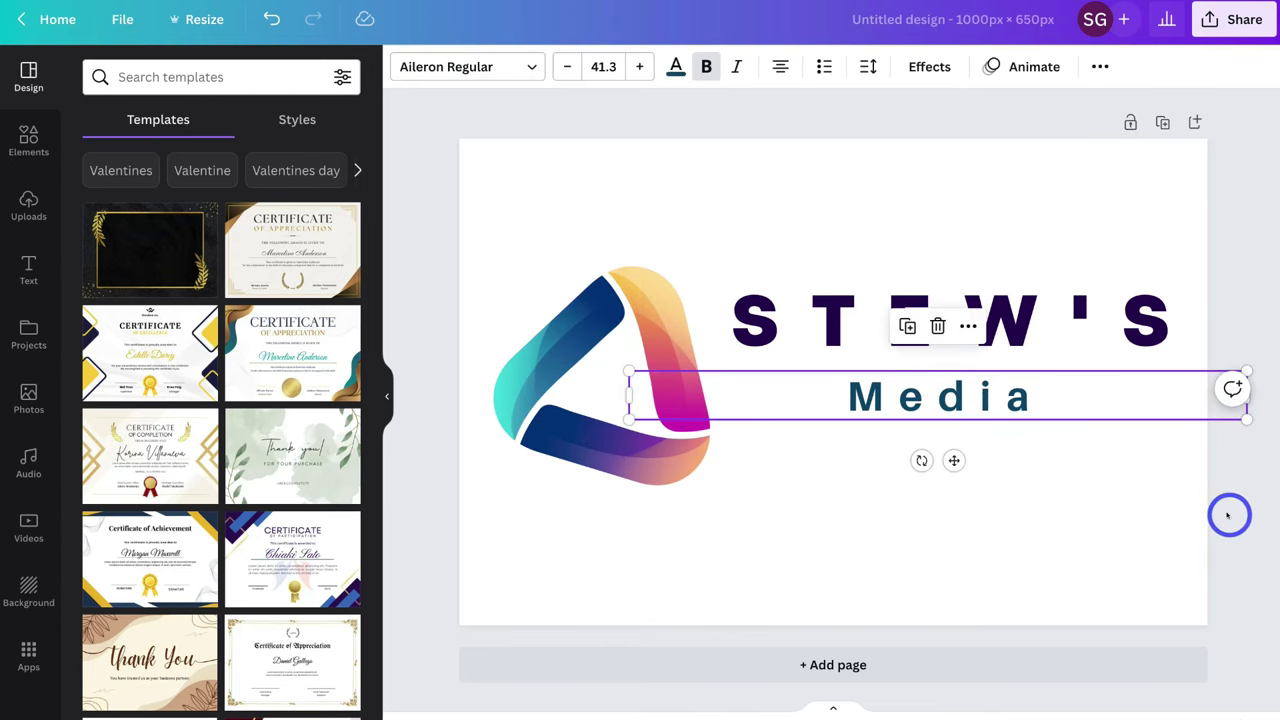
left_click(1228, 515)
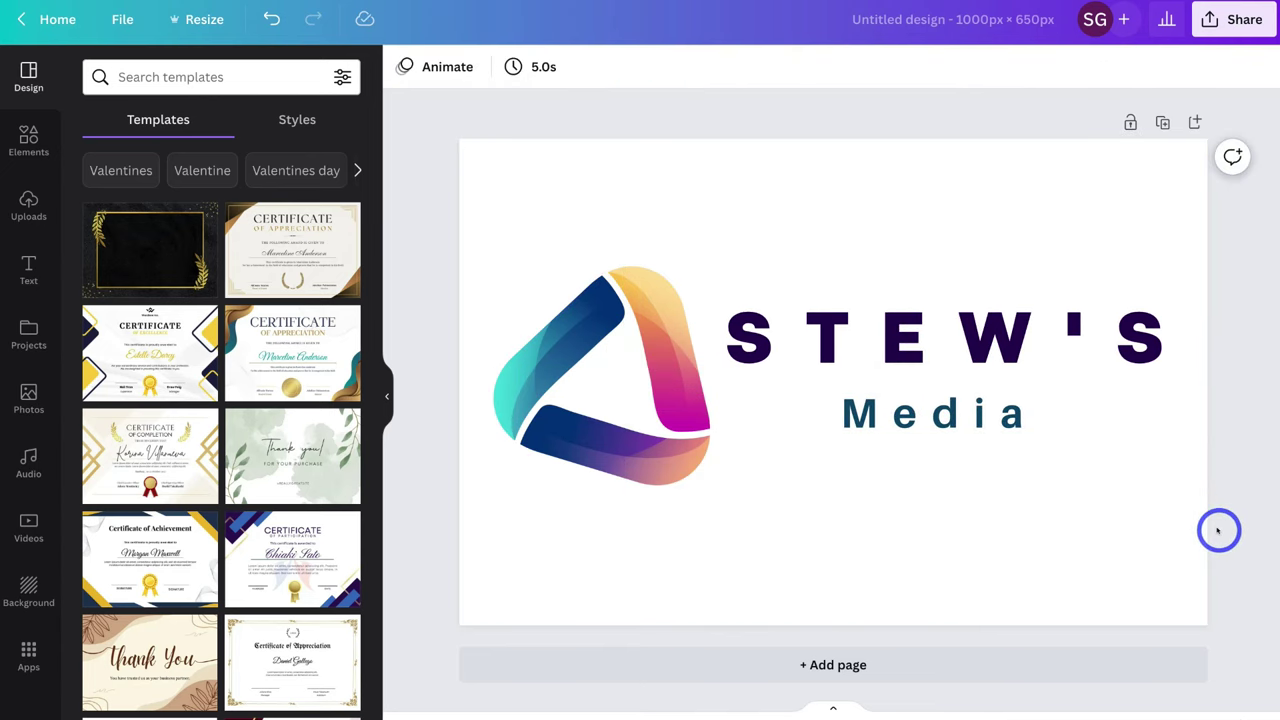
left_click(1221, 30)
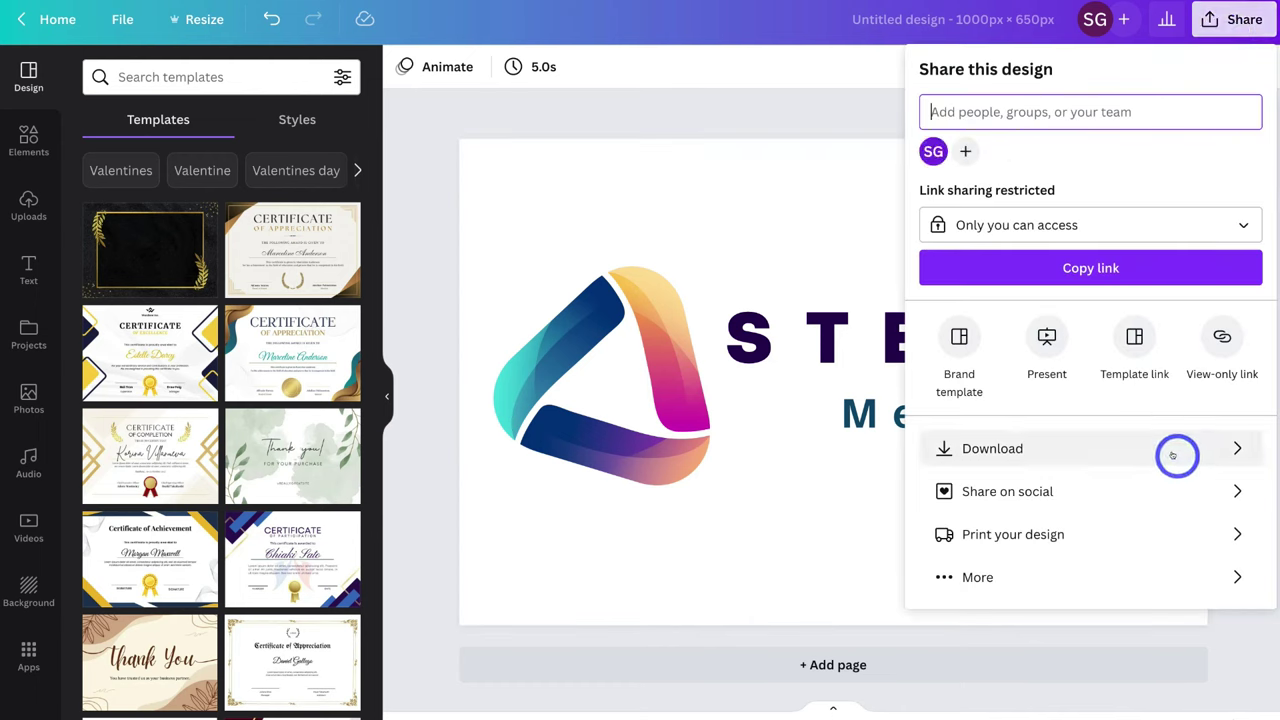
left_click(788, 580)
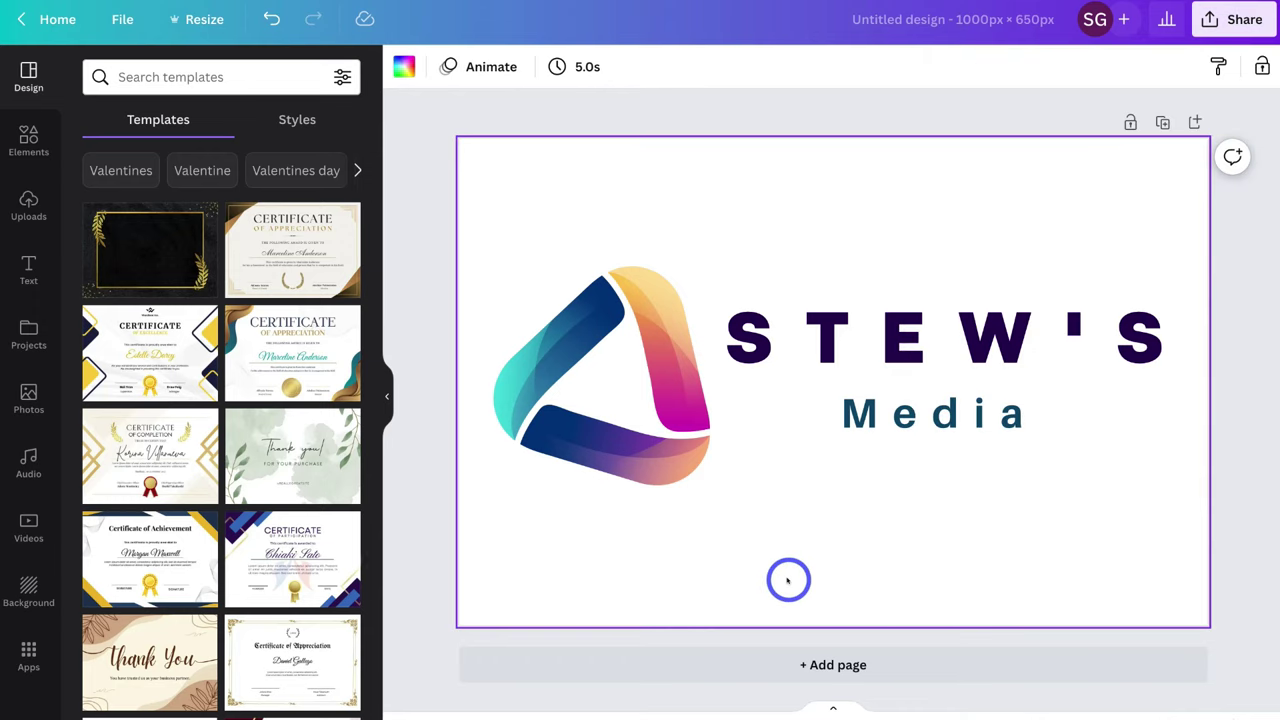